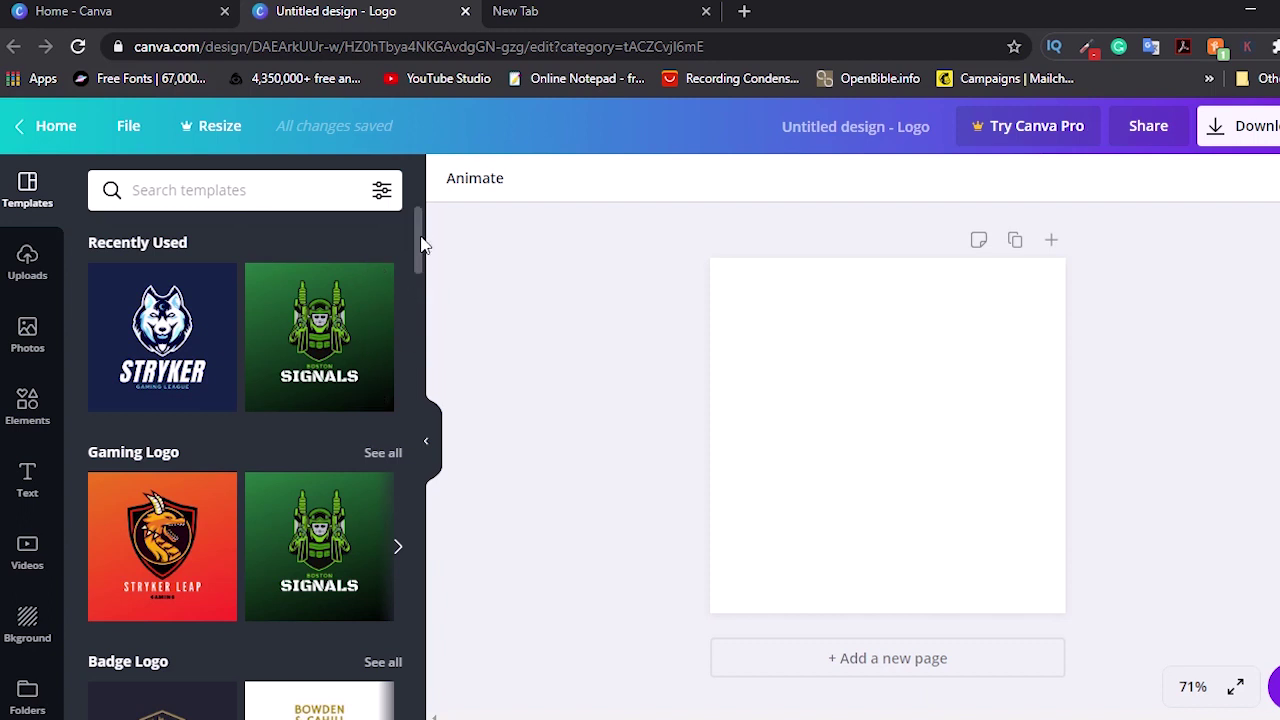
Insert a circle shape on the blank logo canvas.
drag(421, 248, 426, 549)
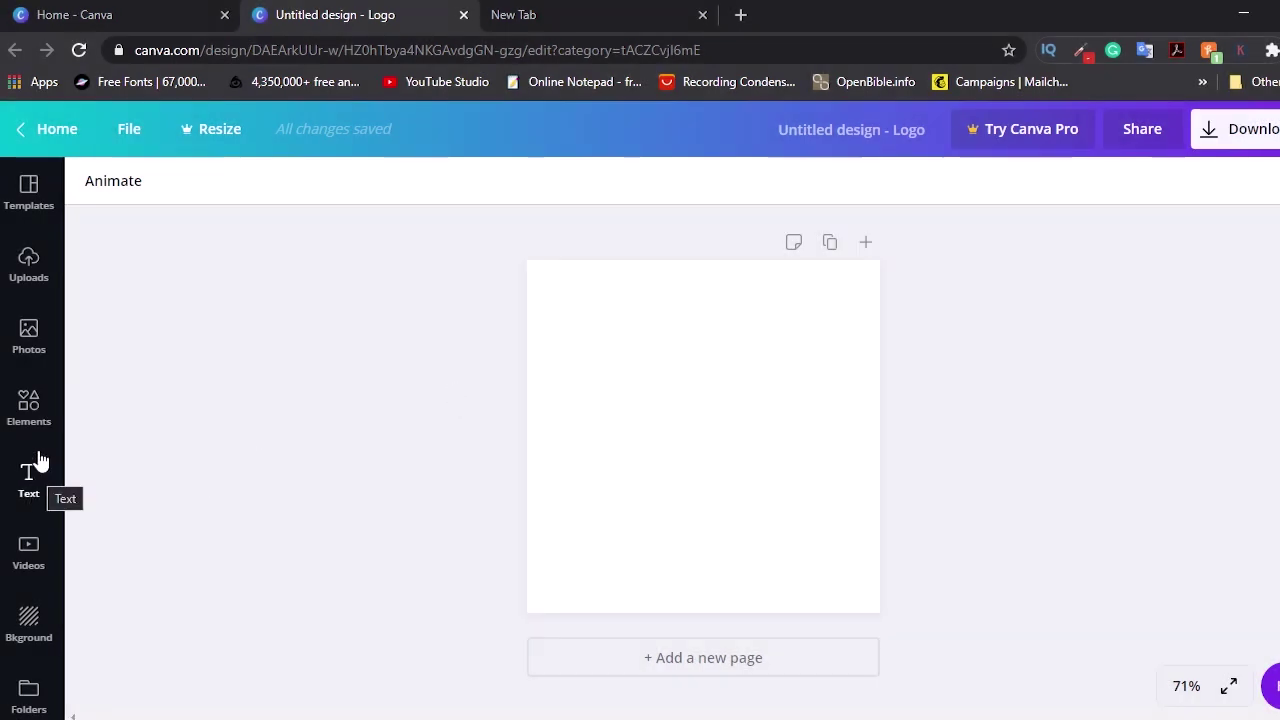
click(37, 409)
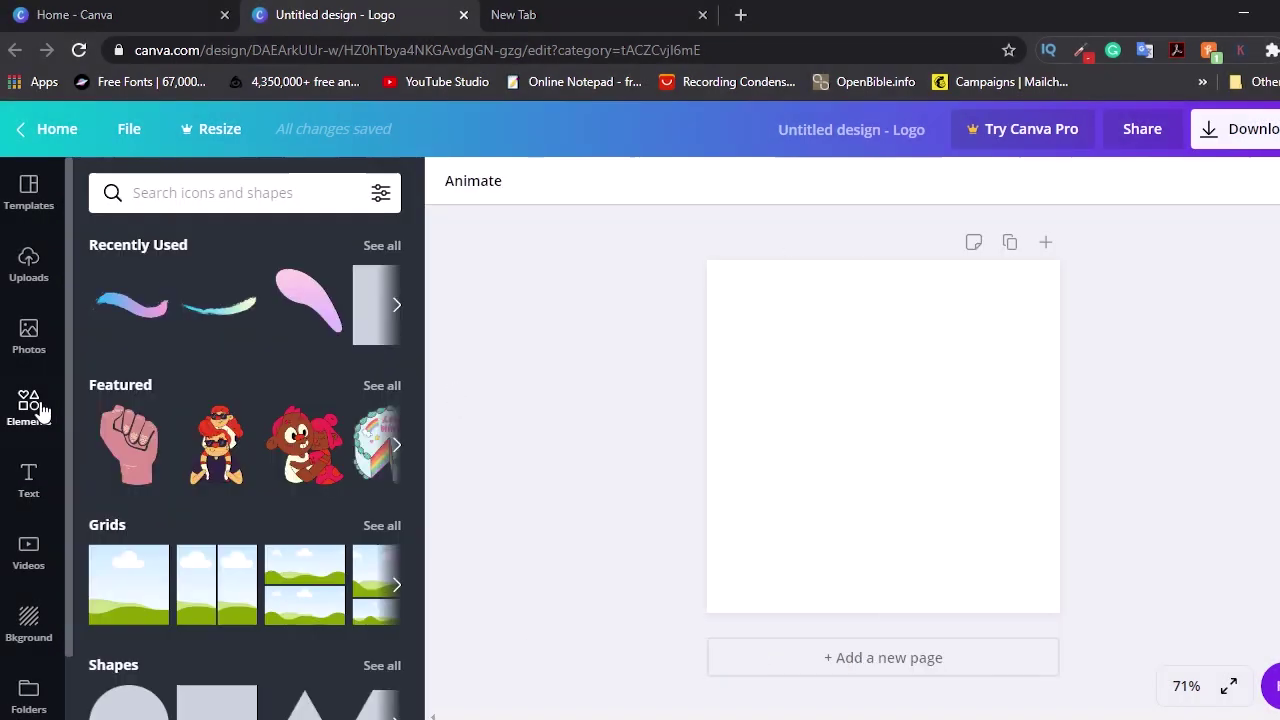
click(400, 310)
drag(420, 306, 430, 460)
click(134, 280)
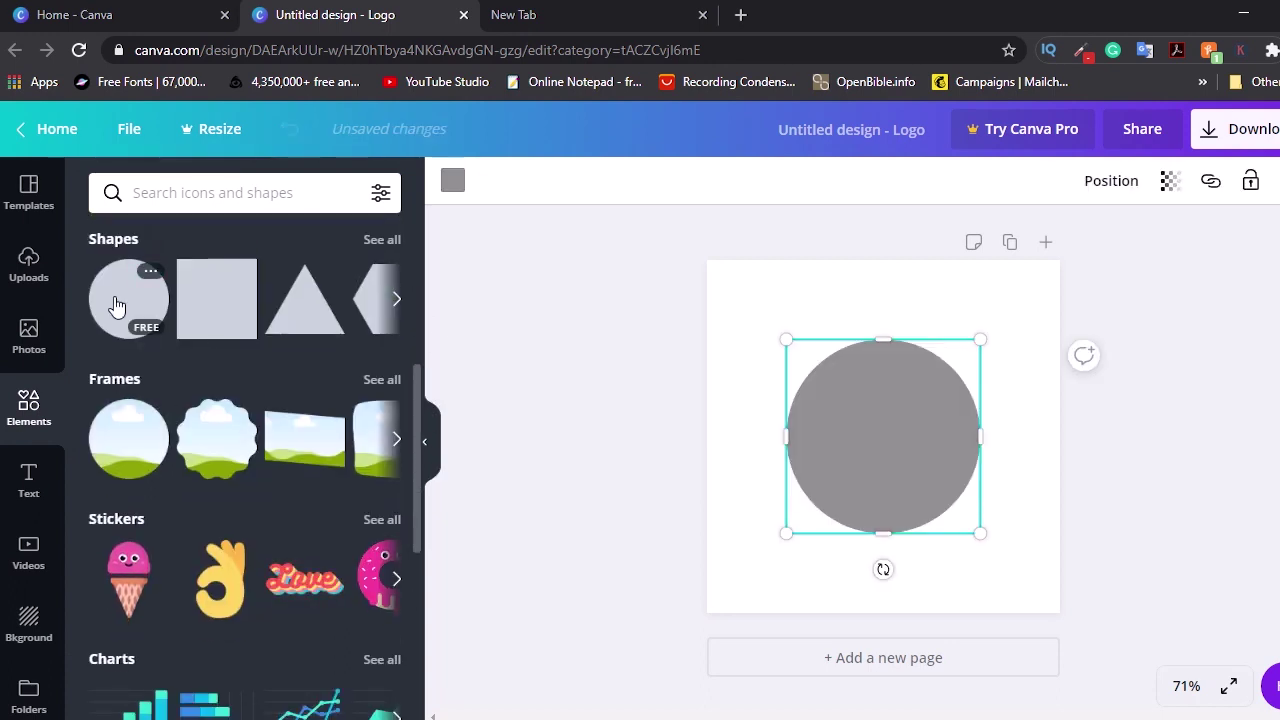
Sample the blue ring colour from the Burger King reference logo and apply #185494 to the circle.
click(455, 185)
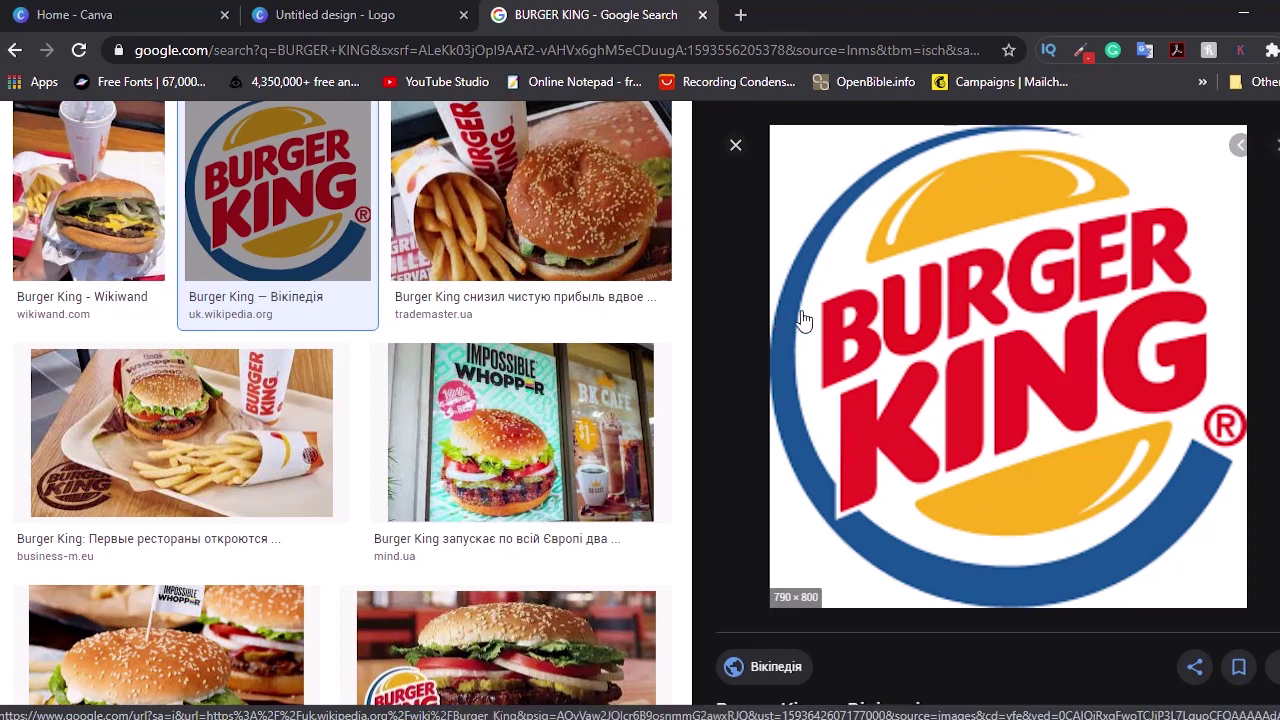
click(1080, 50)
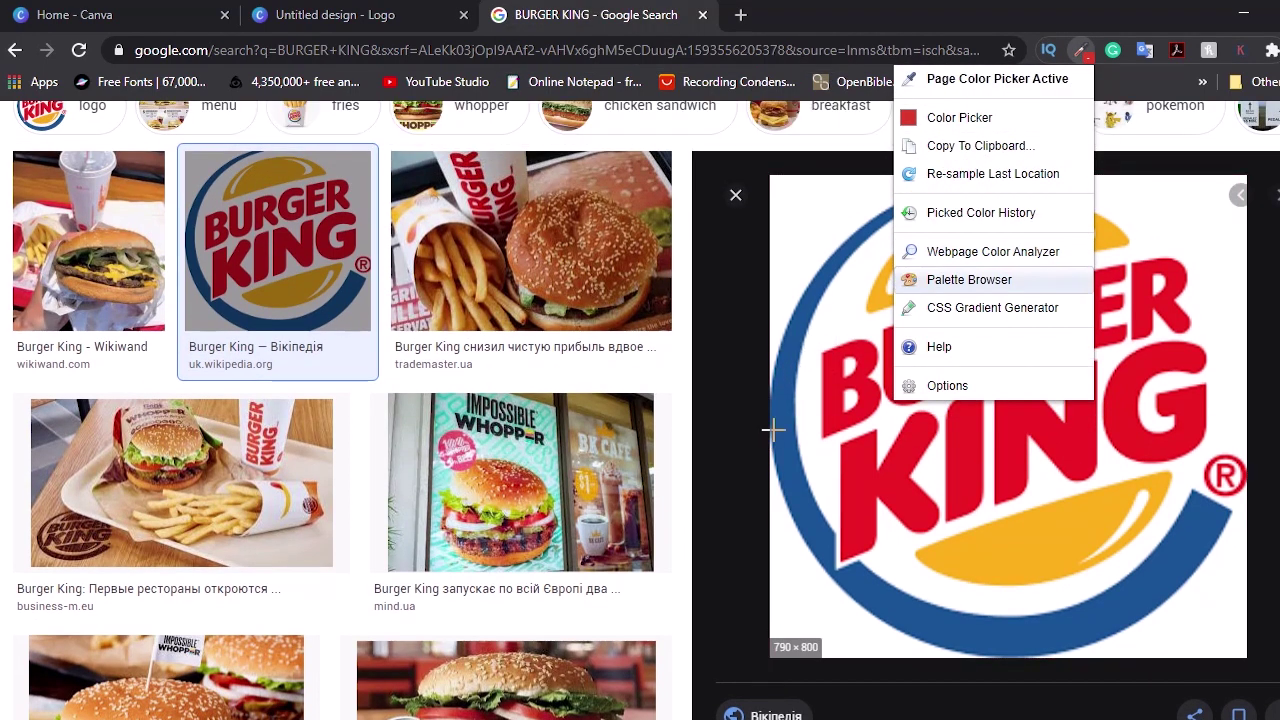
click(787, 379)
click(393, 8)
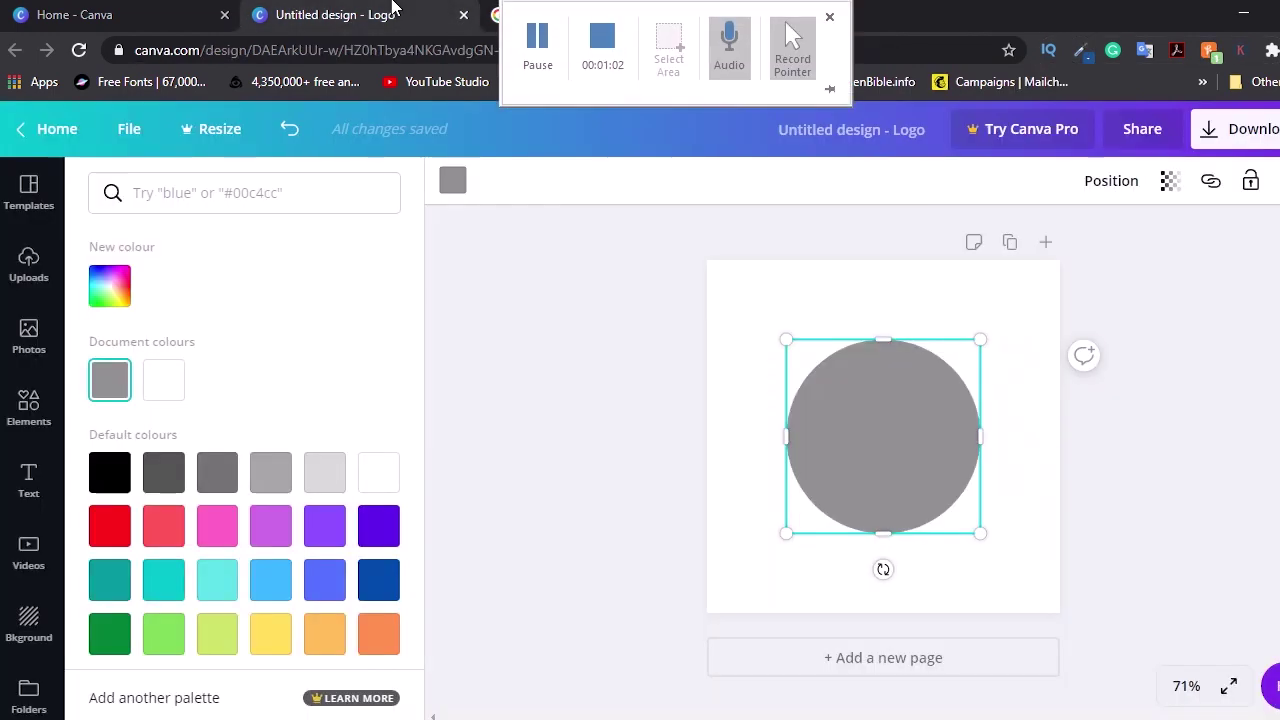
click(125, 292)
key(ctrl+v)
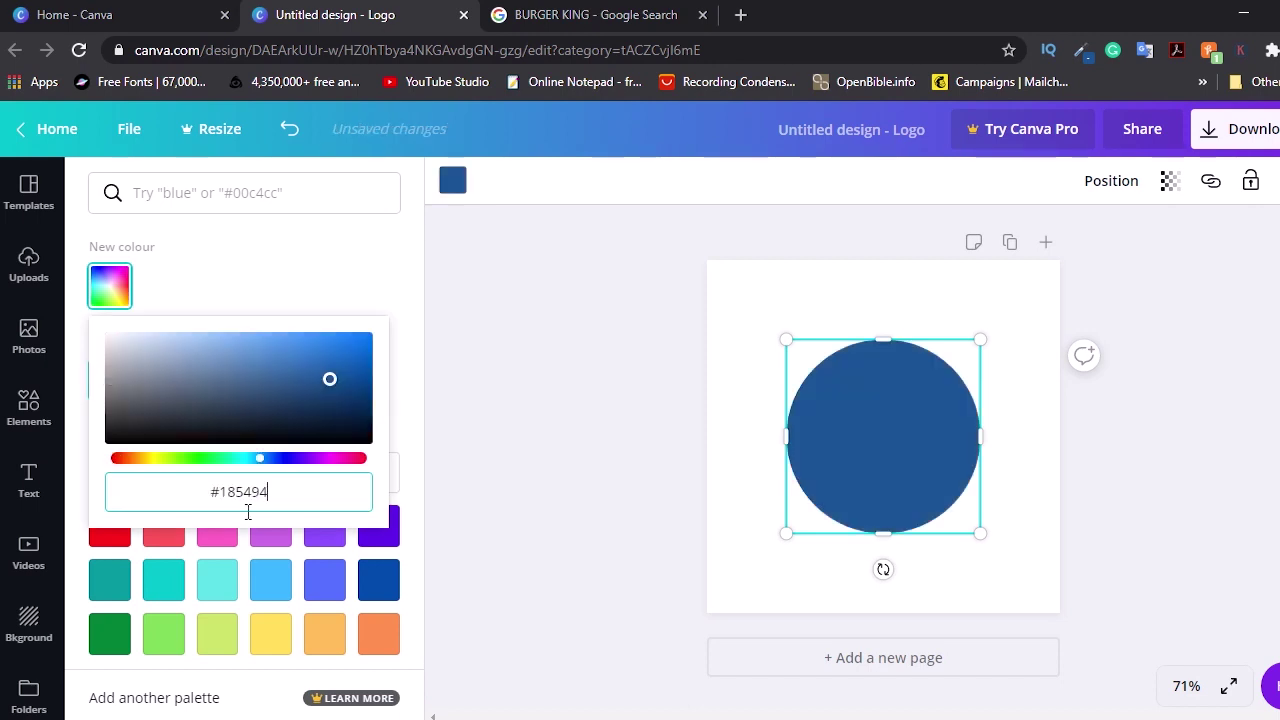
Add a second circle overlapping the blue one and colour it white so it masks the blue into a crescent.
click(791, 277)
click(890, 330)
click(879, 385)
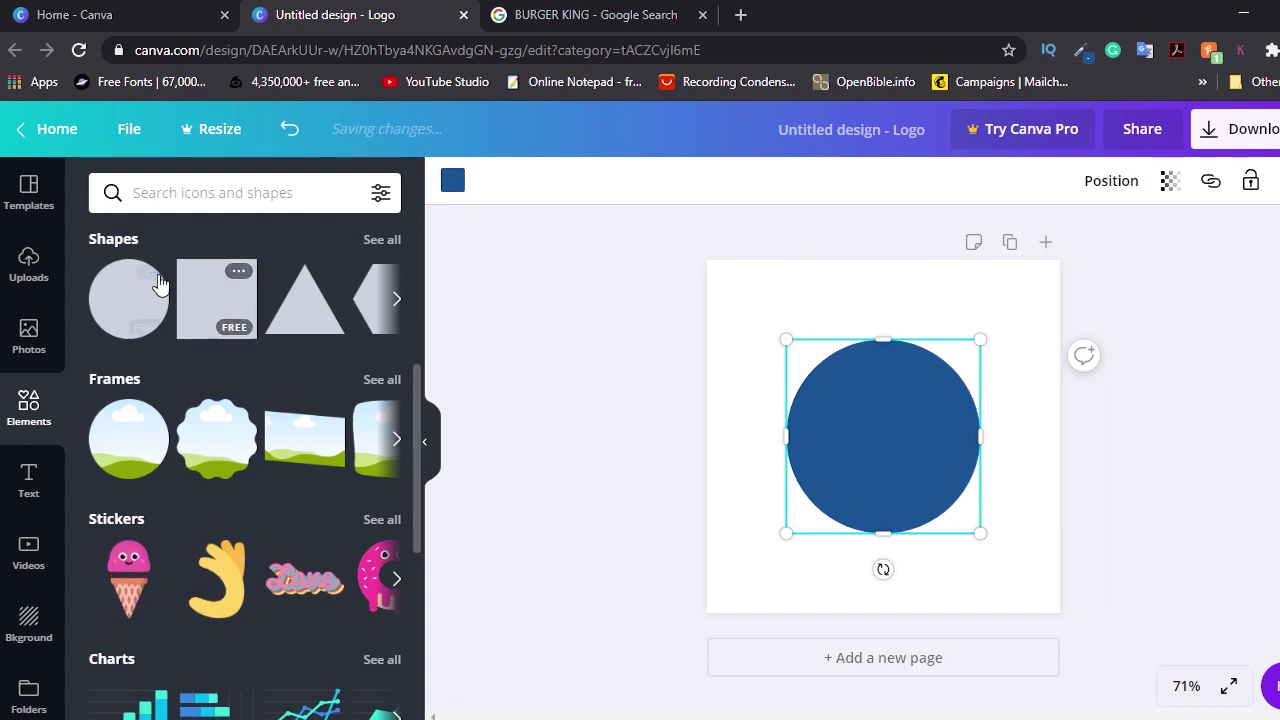
click(125, 308)
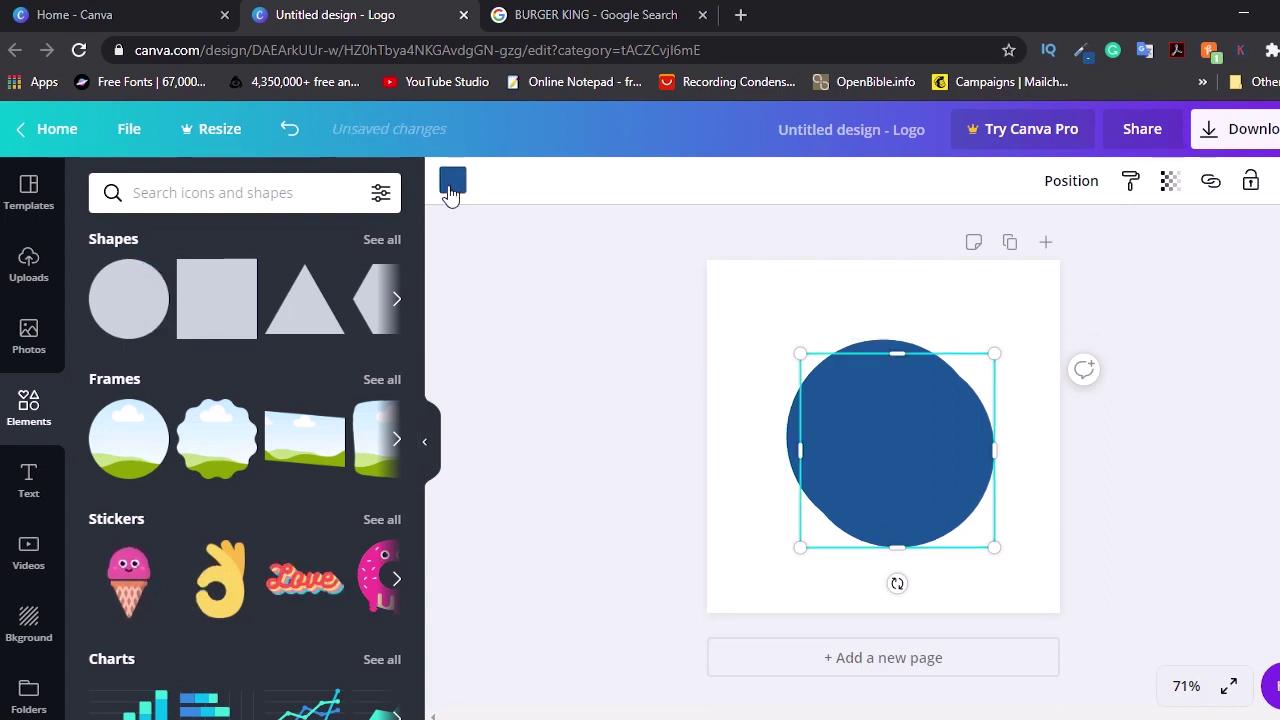
click(452, 182)
click(166, 385)
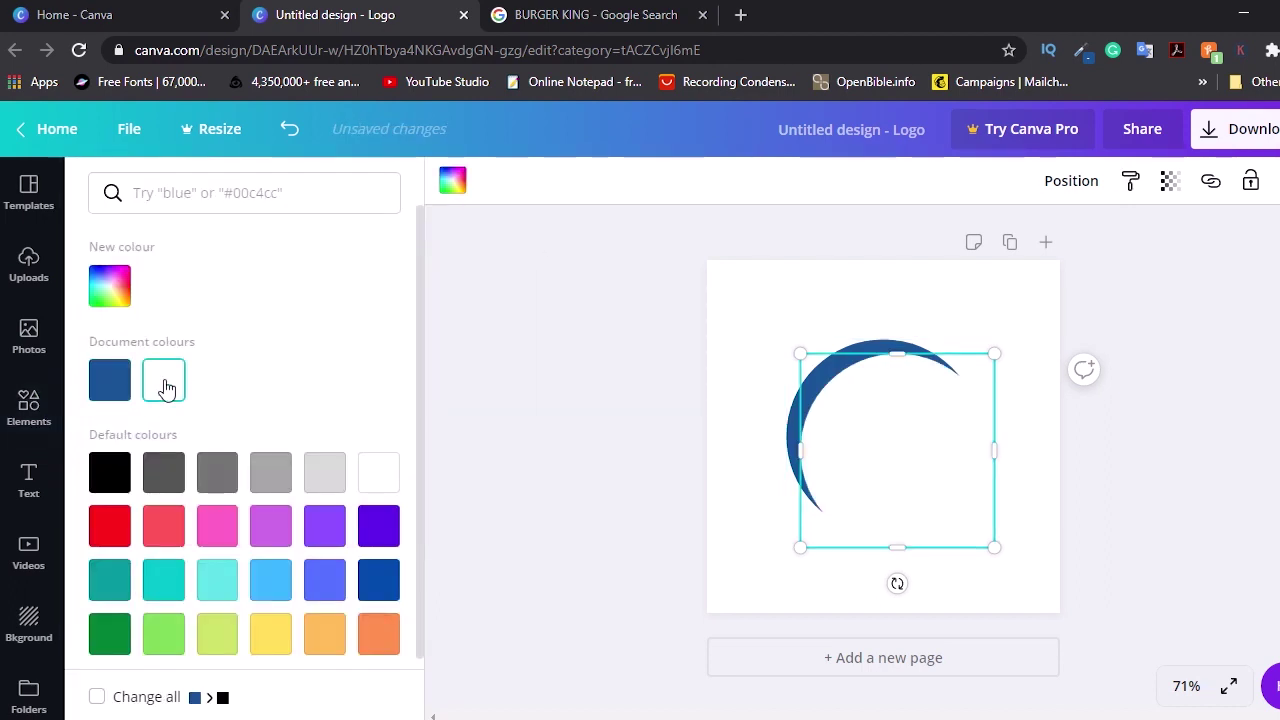
Reposition and reshape the white circle over the blue one to form a crescent that is thickest at its lower edge.
mouse_move(895, 427)
mouse_down()
mouse_move(934, 394)
mouse_move(888, 406)
mouse_up()
drag(897, 477, 895, 518)
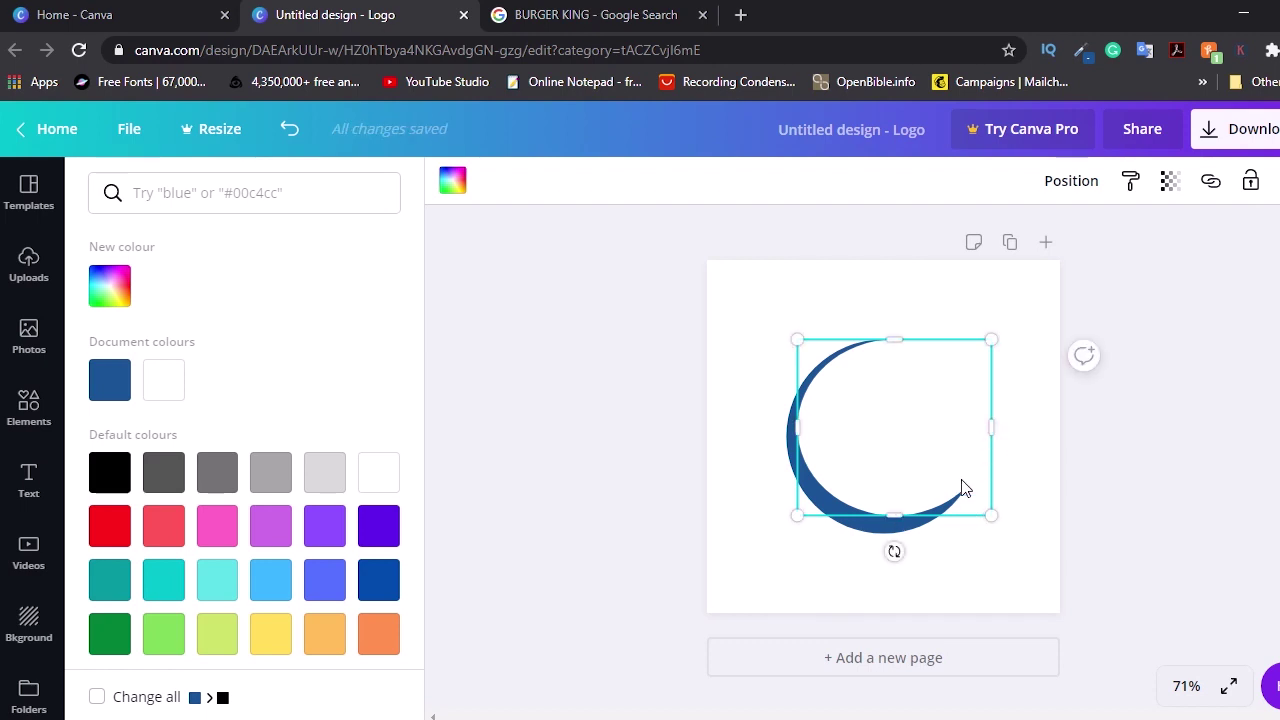
click(905, 522)
mouse_move(915, 510)
mouse_down()
mouse_move(935, 508)
mouse_move(923, 503)
mouse_up()
click(1095, 398)
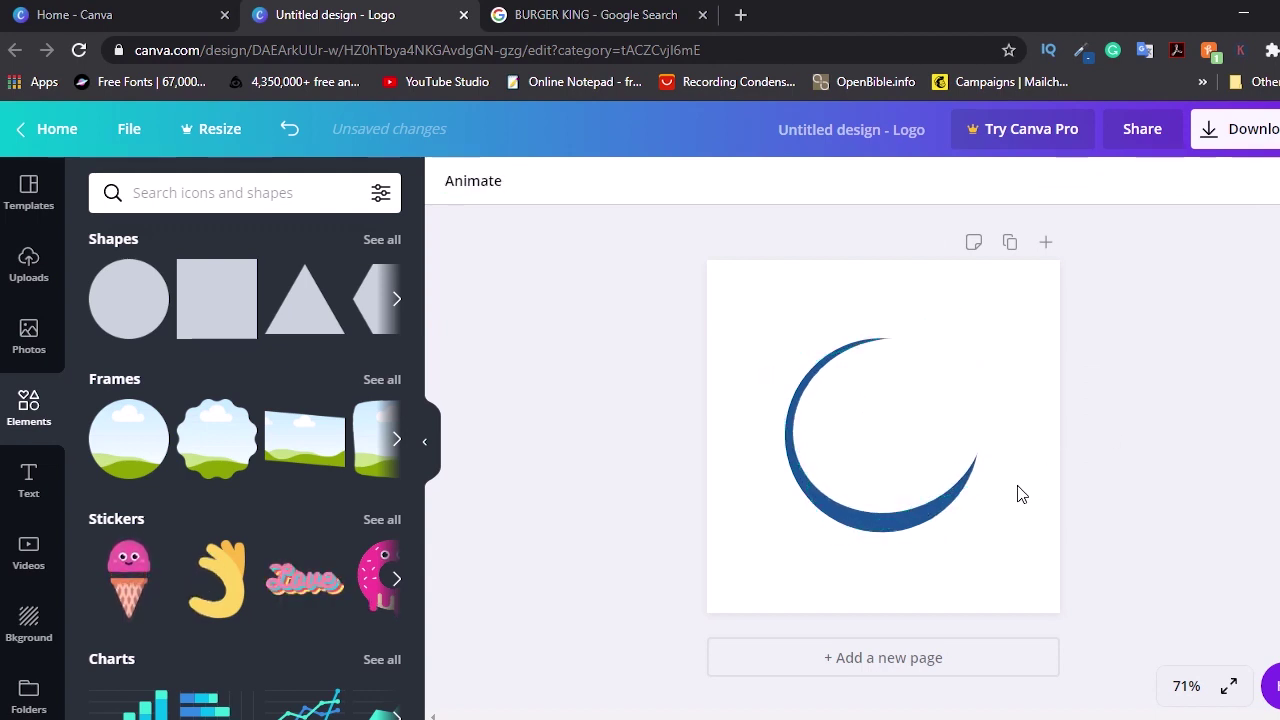
Add a square over the crescent's right side, colour it white and narrow it into an upright rectangle.
click(195, 278)
drag(957, 460, 1020, 483)
click(457, 184)
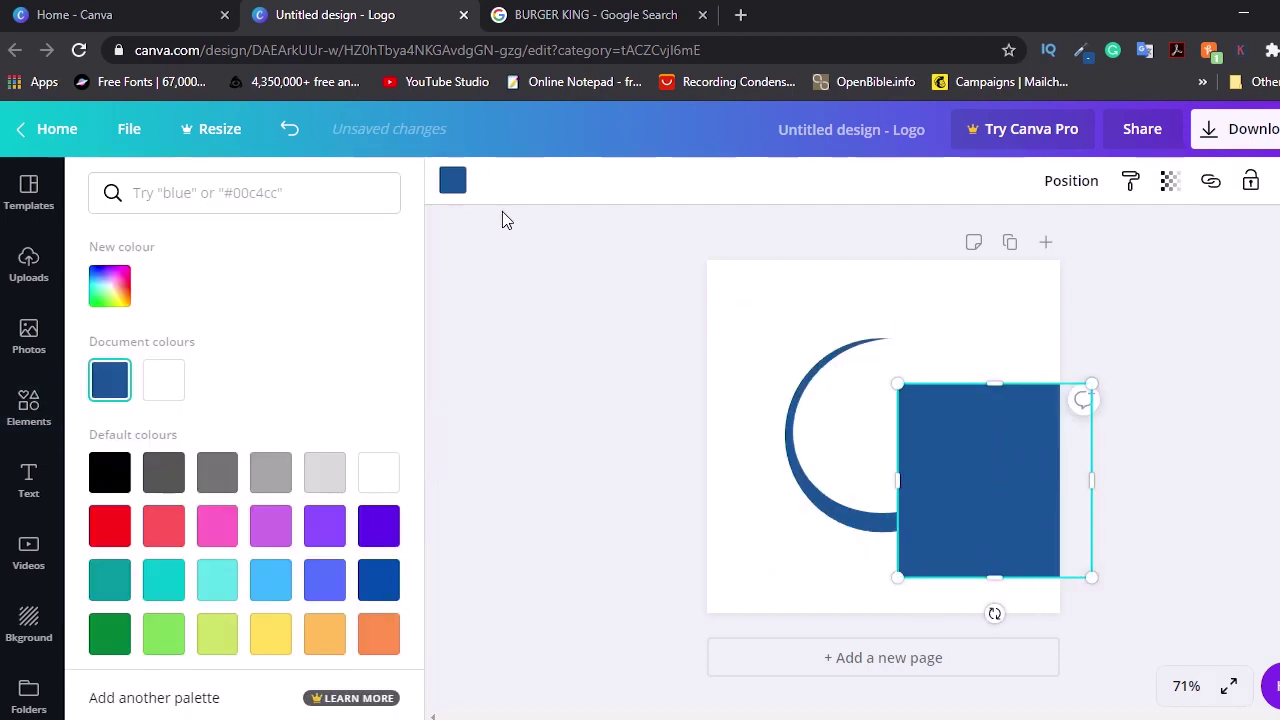
click(150, 390)
drag(893, 480, 948, 480)
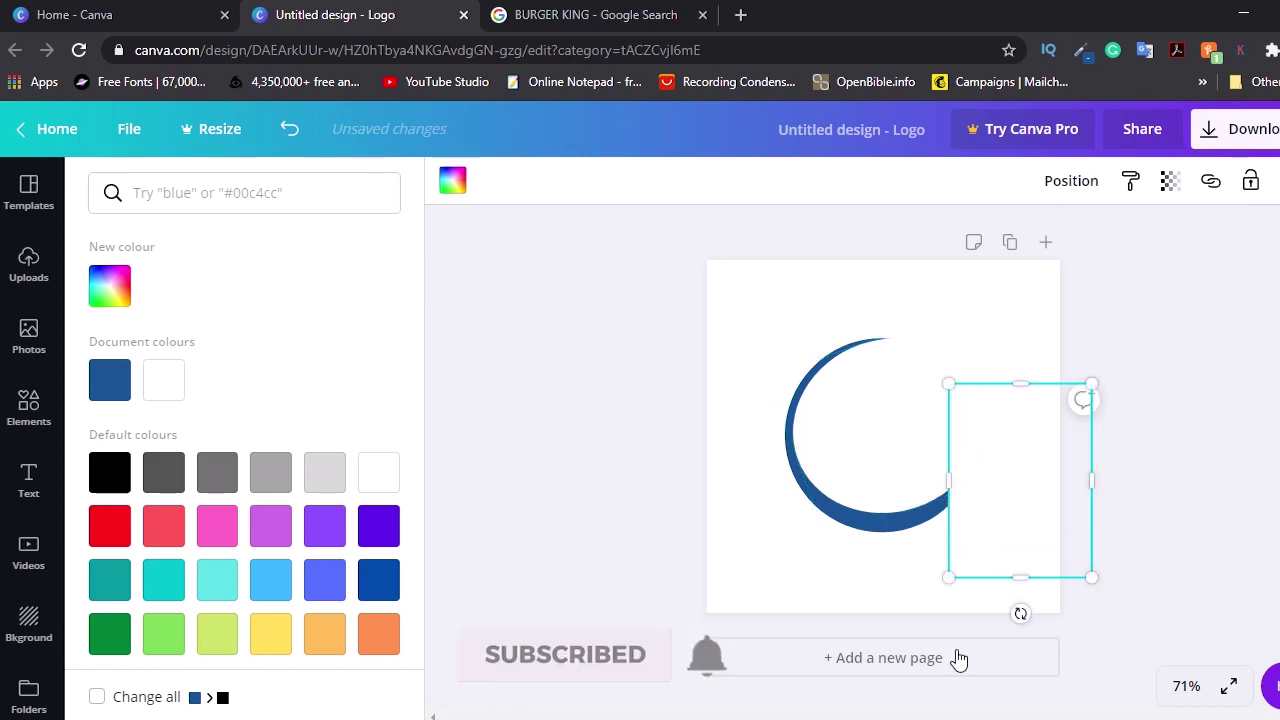
Tilt the white rectangle, compare the ring with the Burger King reference logo, and move the rectangle past the canvas's right edge.
drag(1020, 613, 1084, 592)
drag(1016, 479, 994, 472)
click(535, 14)
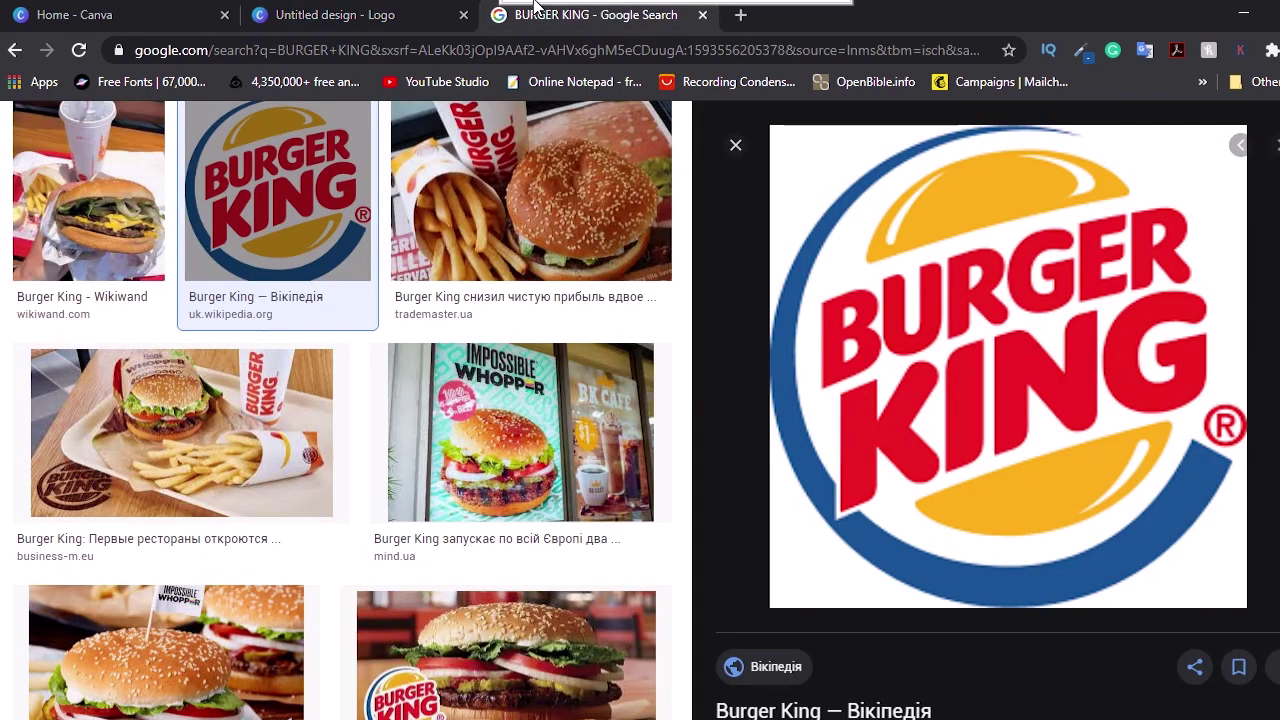
click(377, 12)
drag(886, 449, 1120, 414)
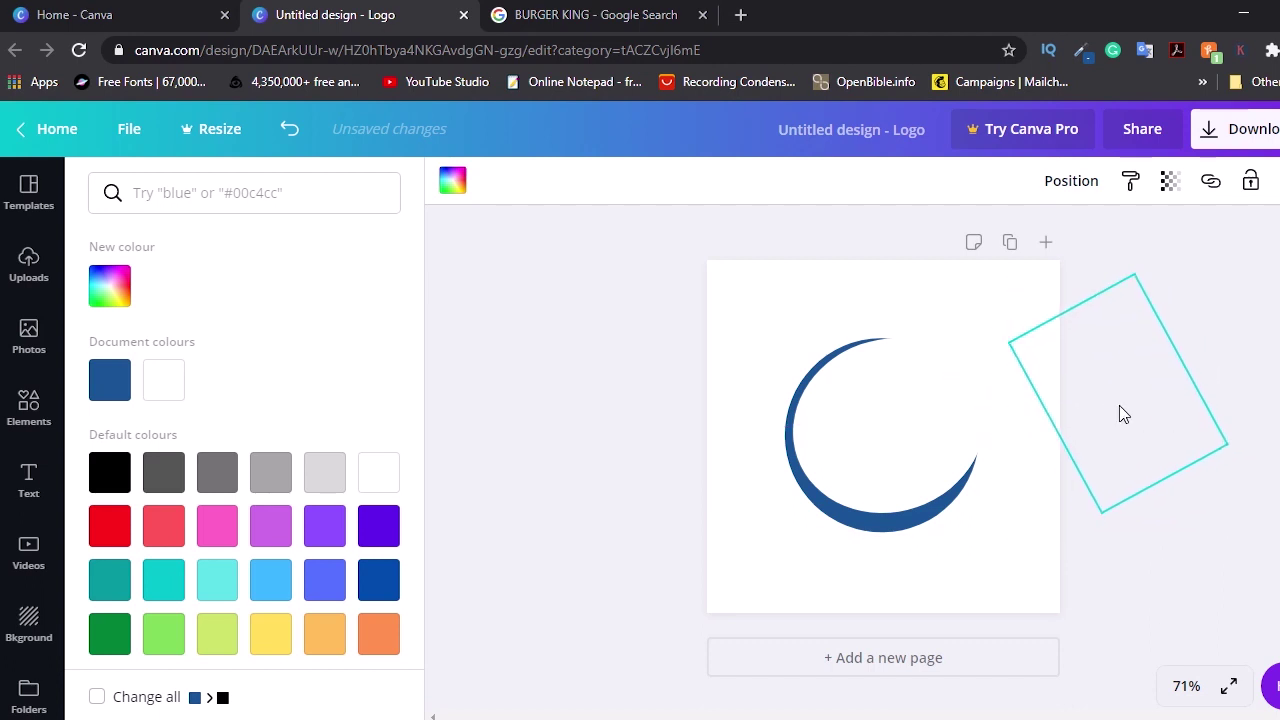
Rotate and adjust the white circle to reshape the blue crescent, undoing the last unwanted change.
drag(870, 468, 876, 455)
drag(1015, 473, 1008, 478)
drag(909, 496, 910, 514)
key(ctrl+z)
click(797, 289)
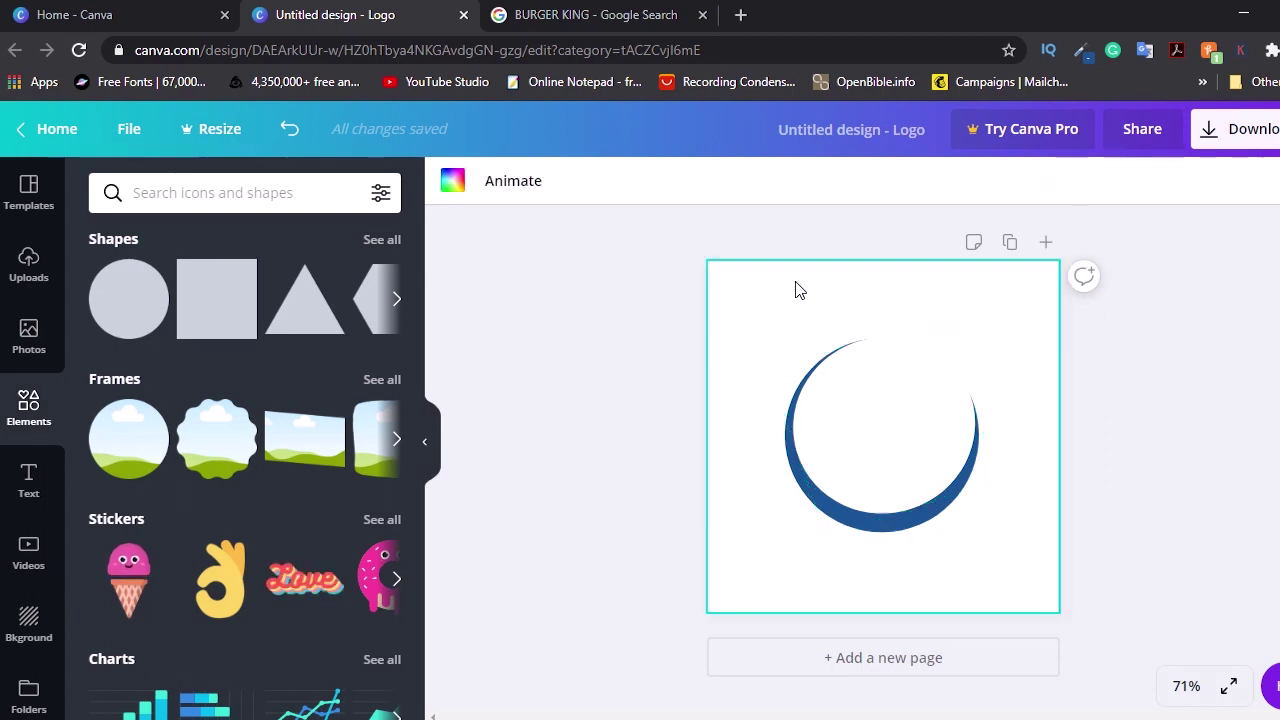
Select the two circles and the white rectangle and rotate them together by about 23°.
drag(744, 293, 995, 590)
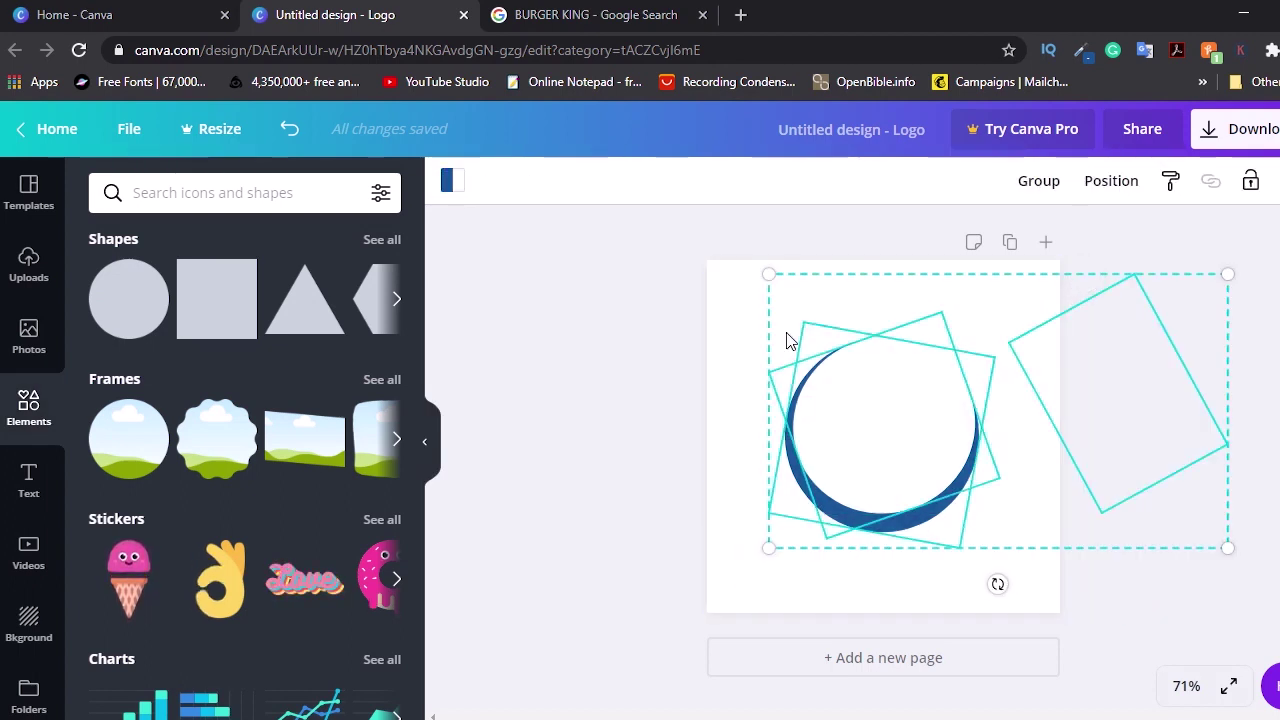
drag(995, 585, 909, 612)
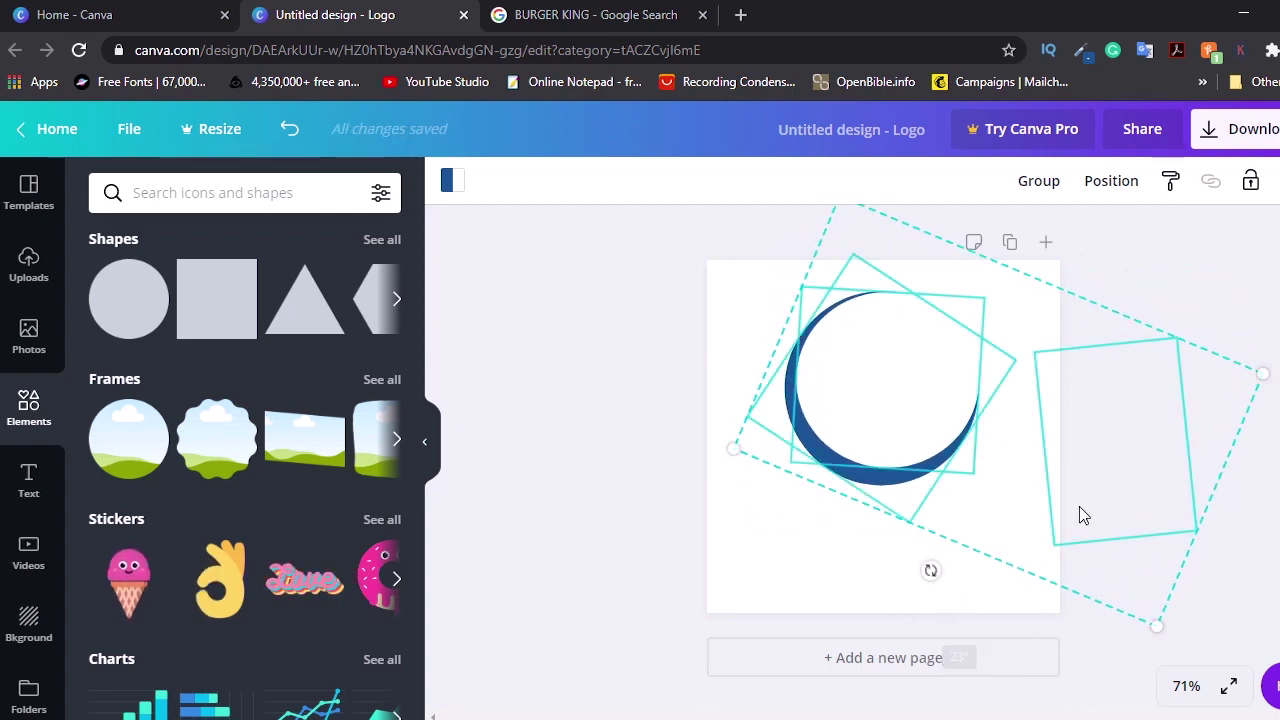
click(1003, 514)
Place and rotate the white rectangle over the ring's lower-right end to cut it off at a slant.
drag(1054, 434, 974, 425)
drag(1052, 569, 1054, 489)
drag(1009, 440, 1004, 446)
key(Delete)
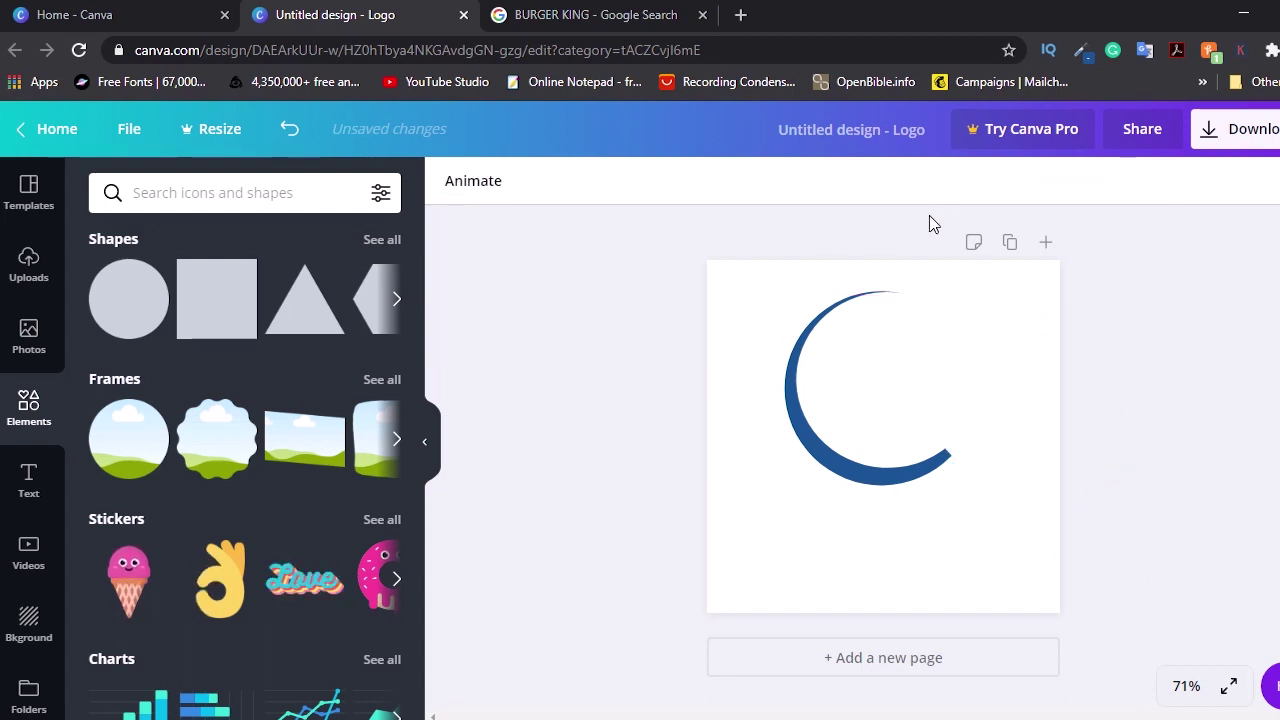
Select all the ring shapes together, enlarge them and centre the ring on the canvas.
drag(755, 273, 1091, 540)
mouse_move(903, 434)
mouse_down()
mouse_move(886, 417)
mouse_move(880, 427)
mouse_up()
drag(748, 291, 651, 243)
drag(797, 349, 860, 389)
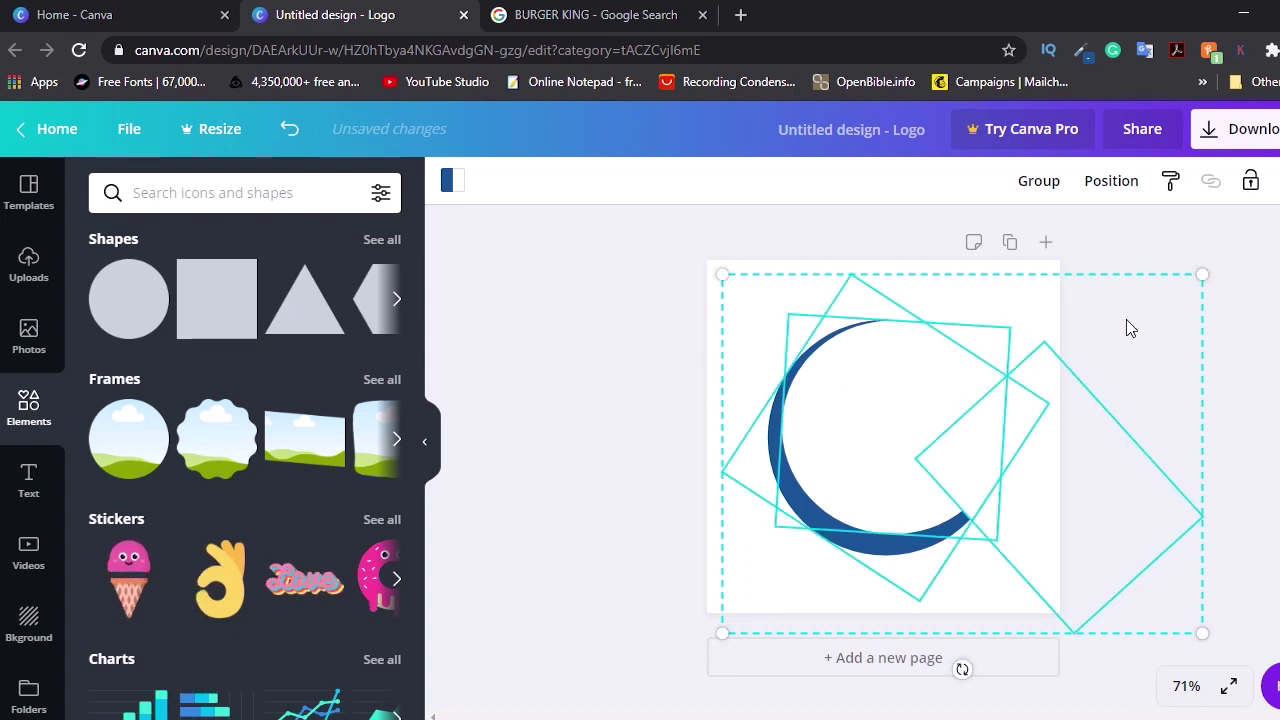
Compare the ring with the Burger King reference logo and rotate the white circle to refine the ring's thickness.
click(840, 509)
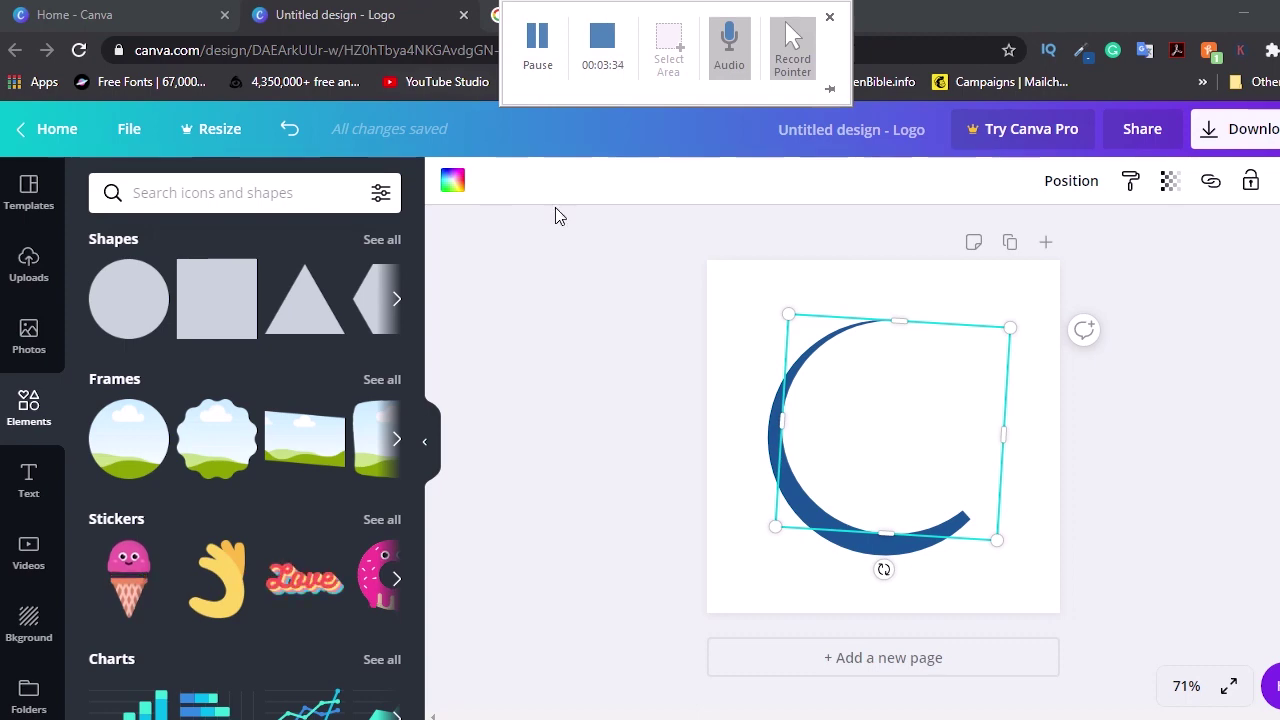
click(572, 15)
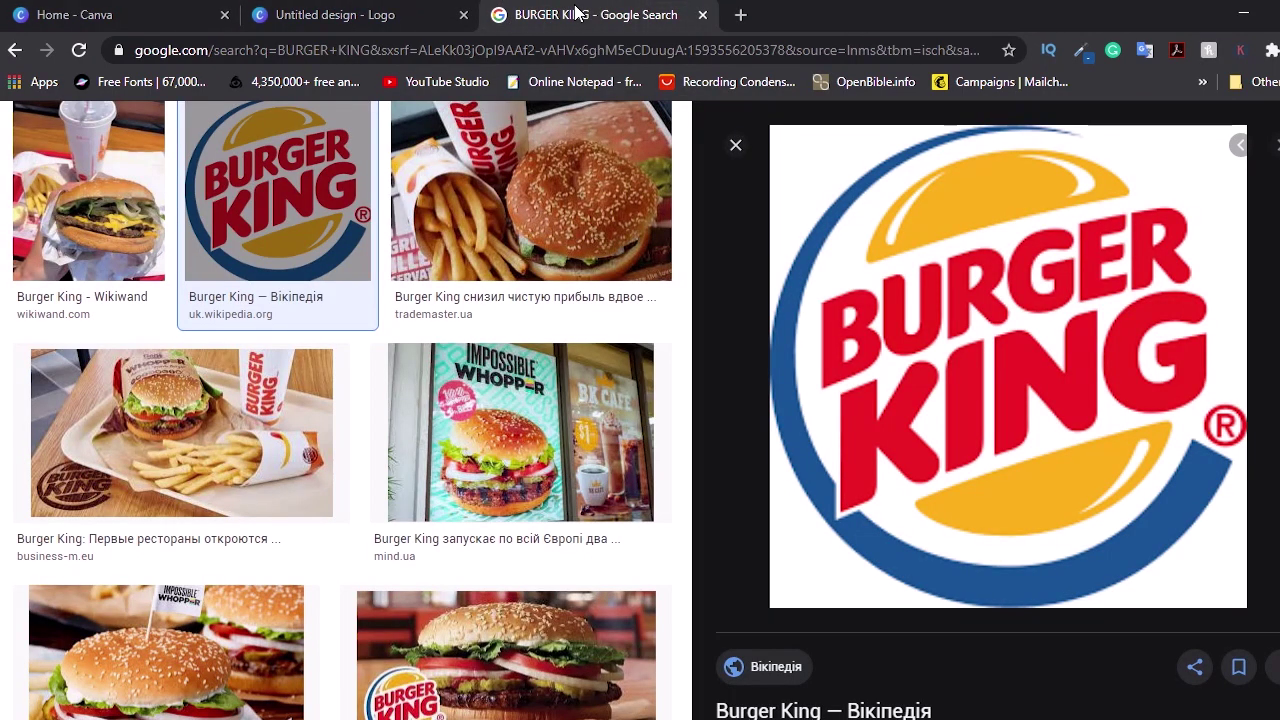
click(400, 14)
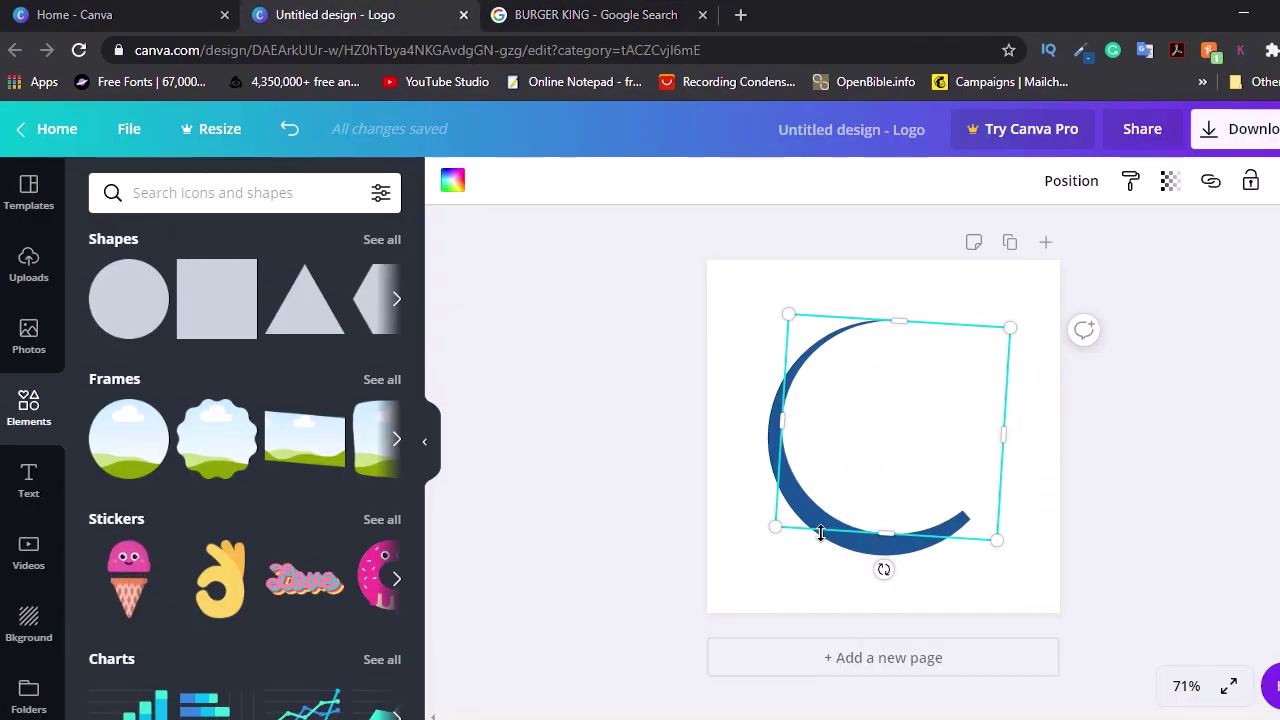
drag(885, 568, 968, 370)
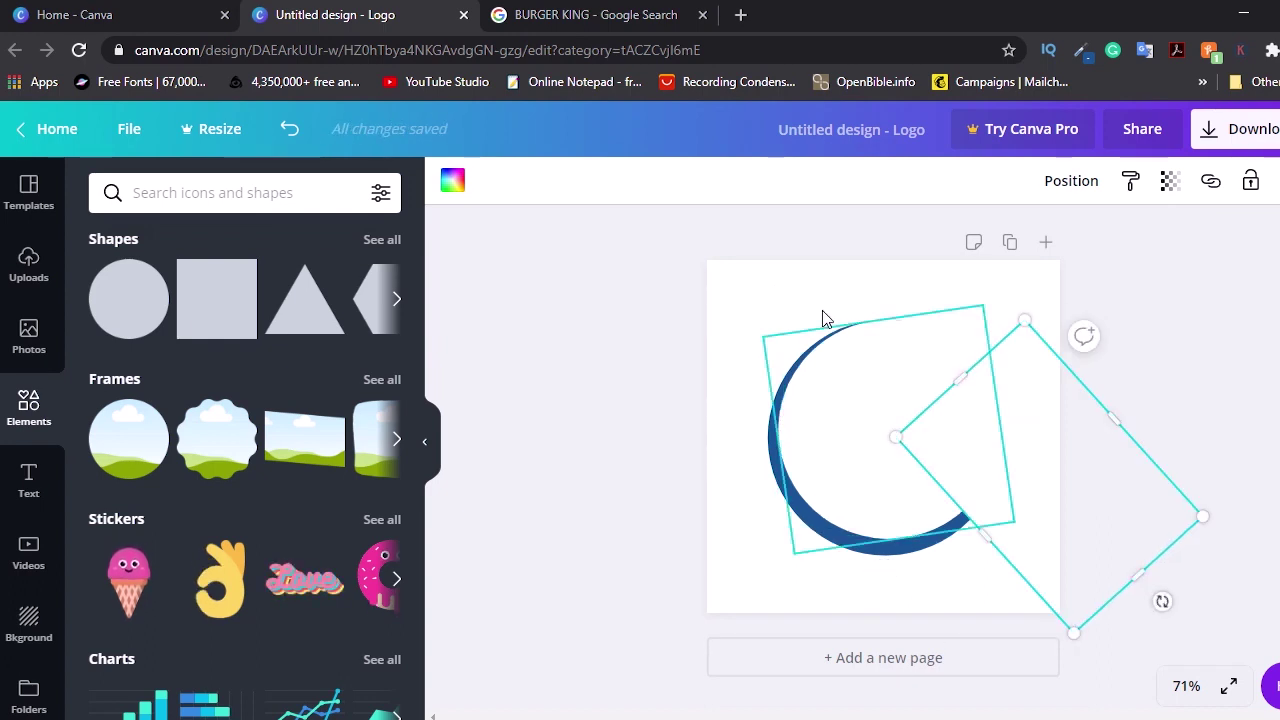
Select all the ring shapes and lock them in place.
drag(722, 272, 1118, 629)
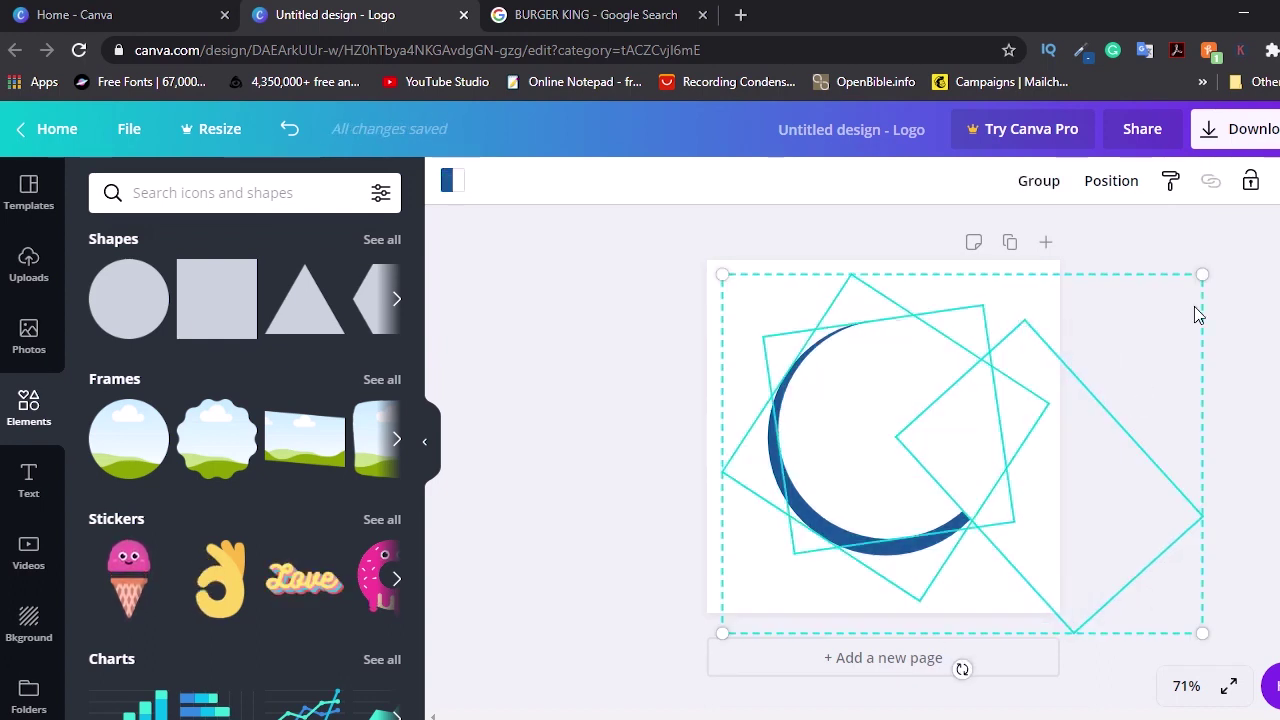
click(1249, 181)
click(690, 250)
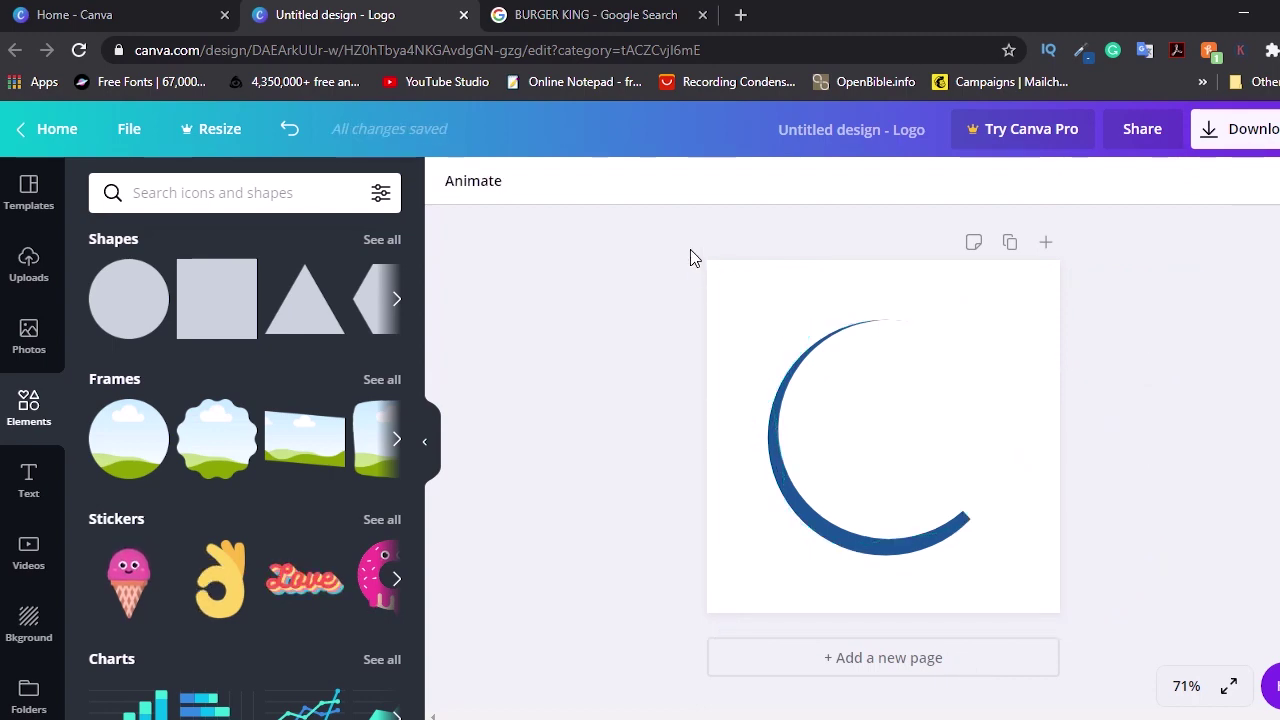
Check the reference logo, add another circle and place it inside the blue ring.
click(565, 14)
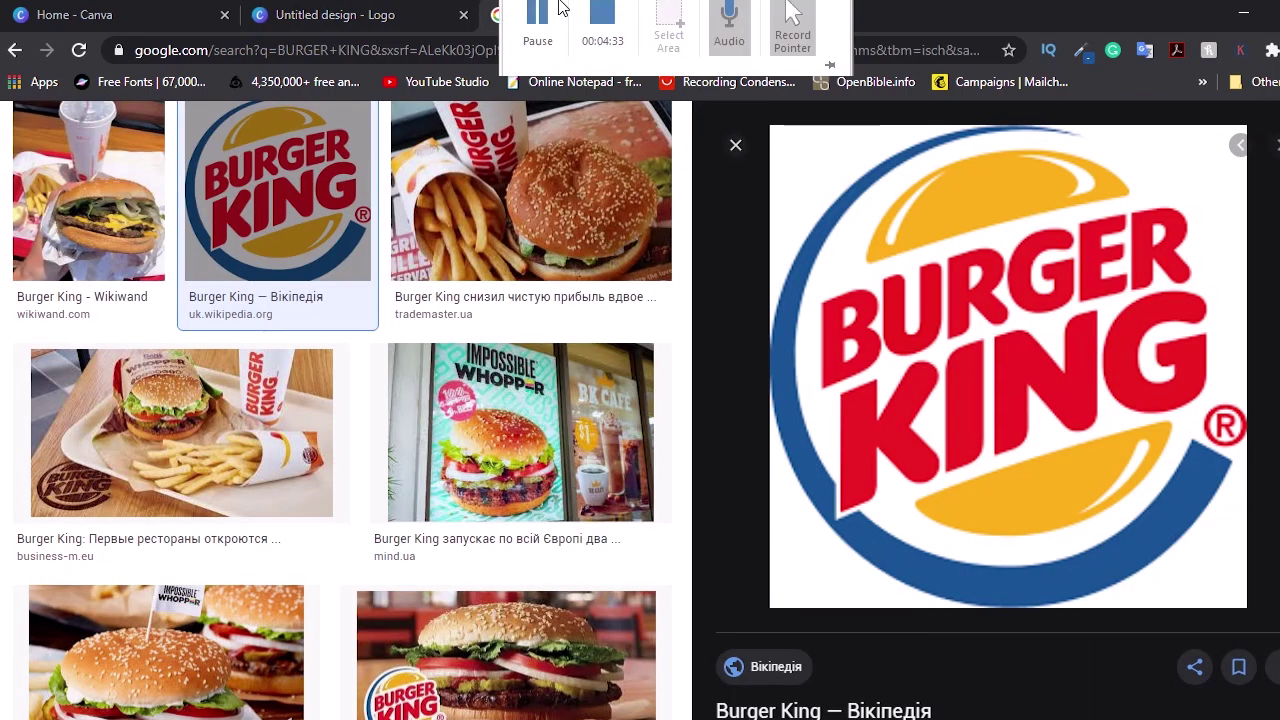
click(392, 10)
click(118, 292)
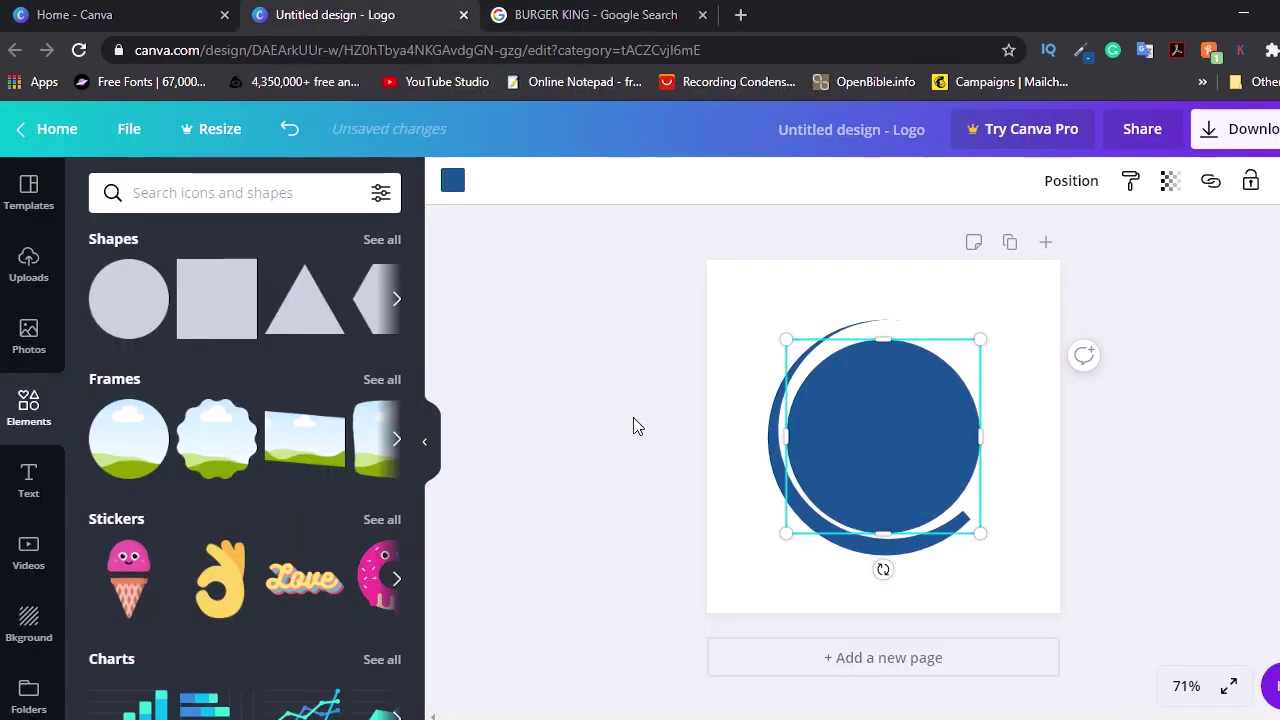
mouse_move(857, 443)
mouse_down()
mouse_move(876, 424)
mouse_move(869, 436)
mouse_up()
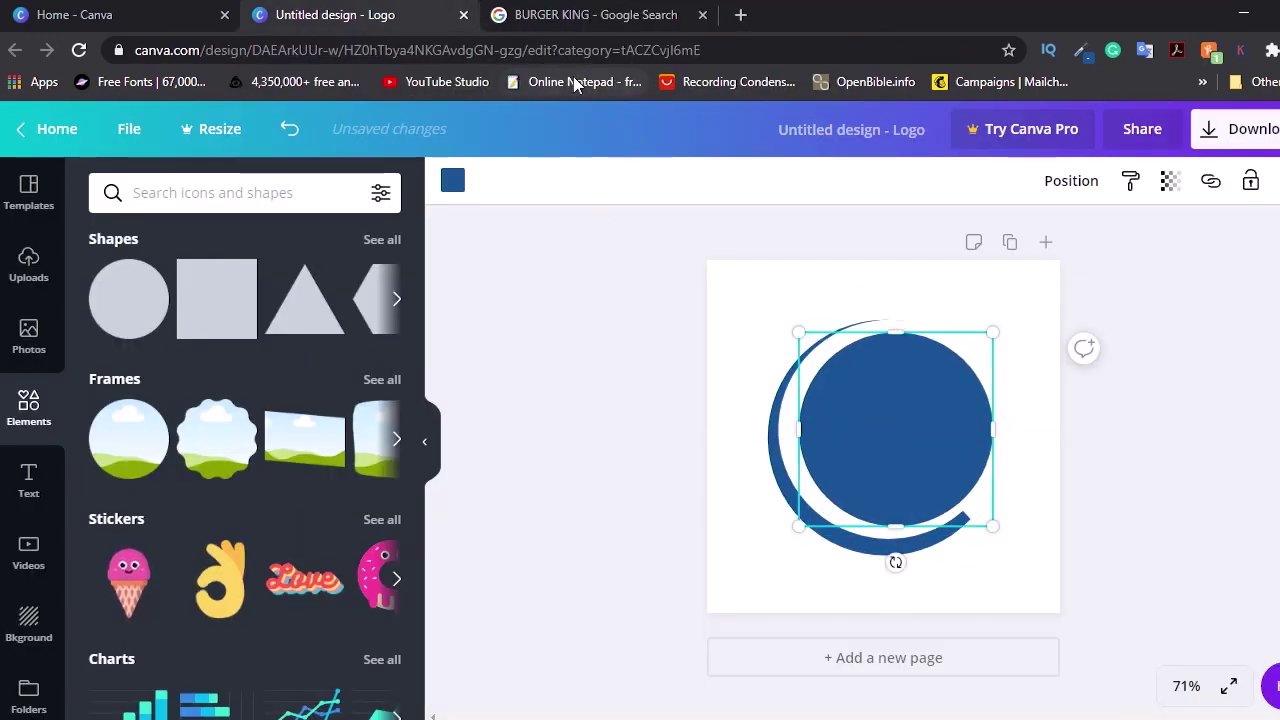
Sample the yellow of the lower bun in the Burger King reference logo and return to the Canva design.
click(592, 20)
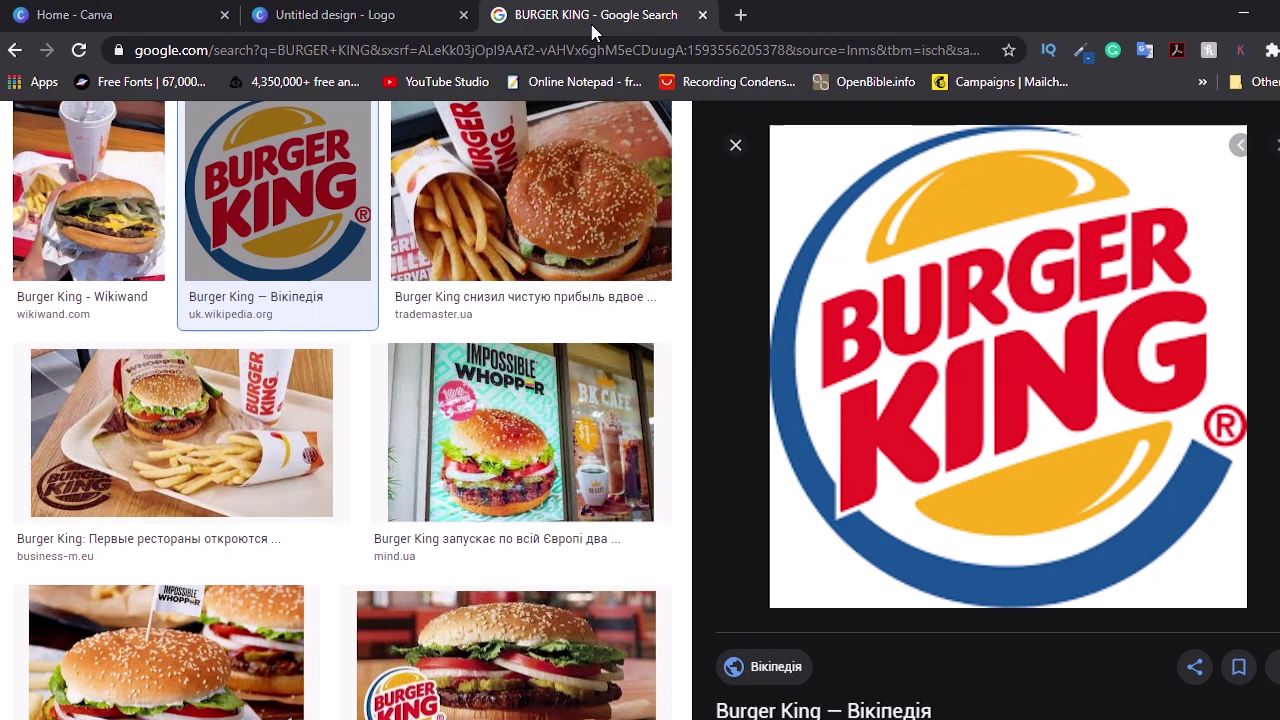
click(1079, 50)
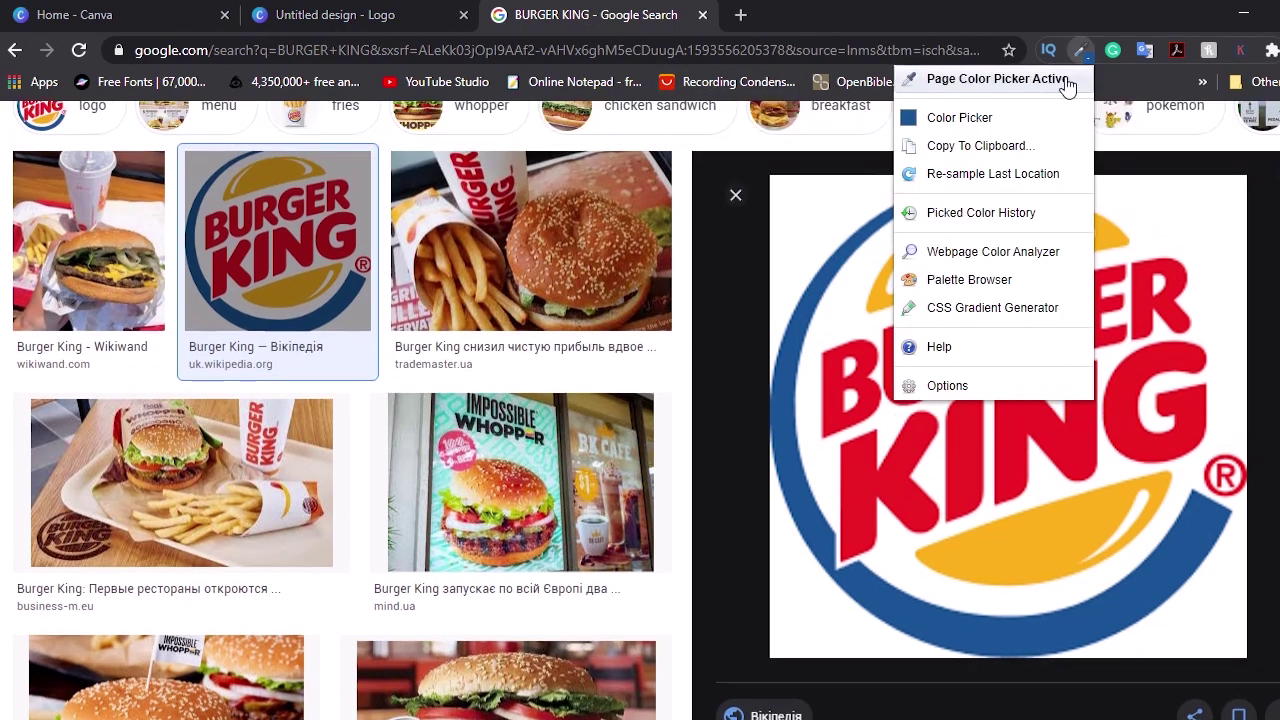
click(1030, 543)
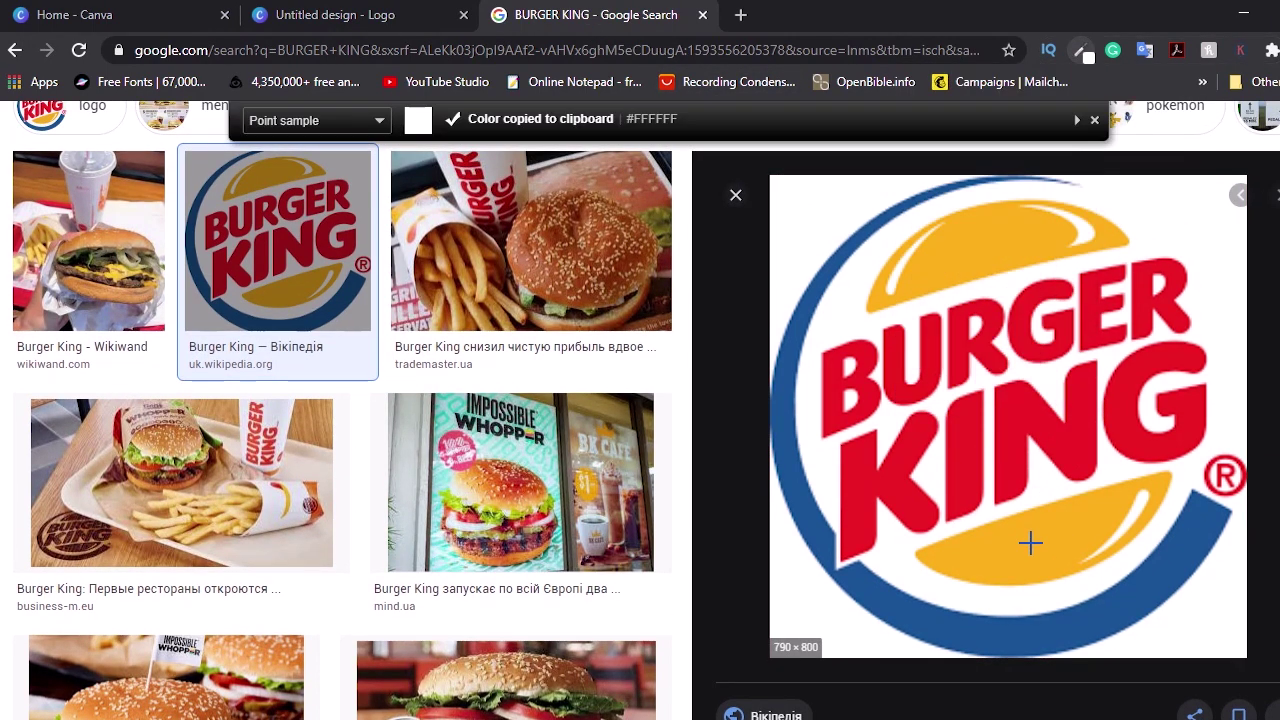
click(1082, 52)
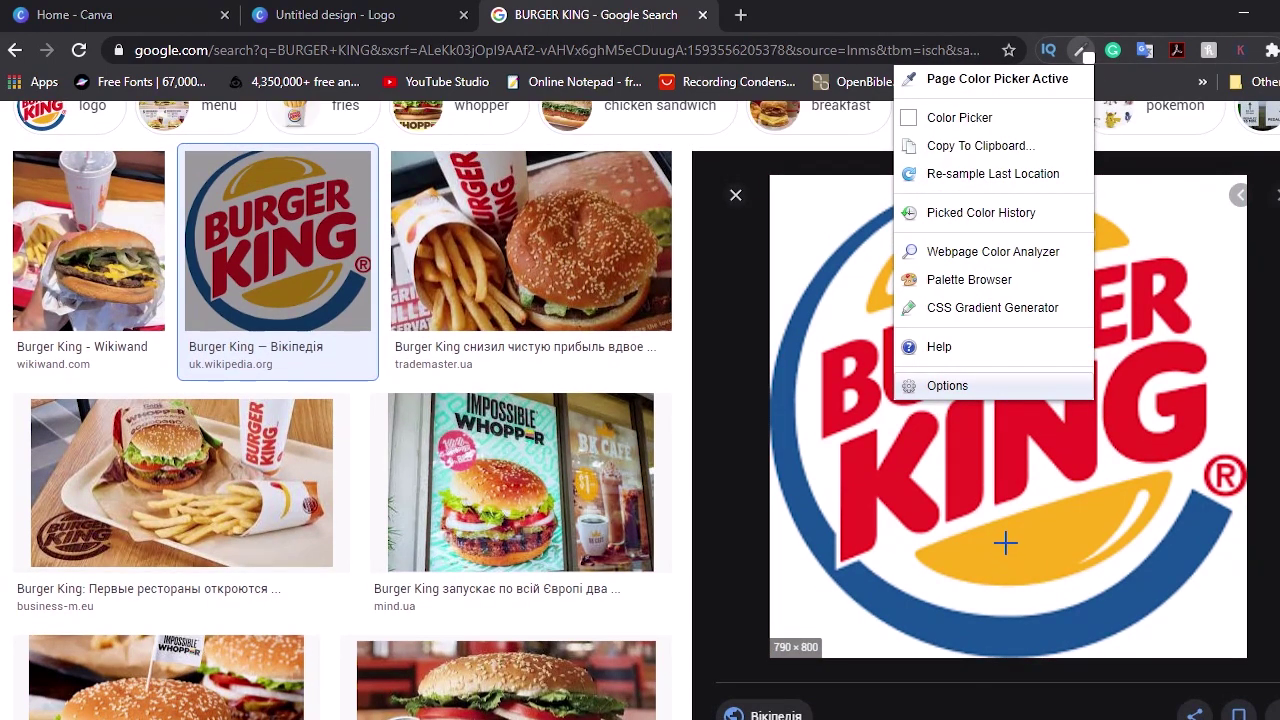
click(1080, 520)
click(360, 14)
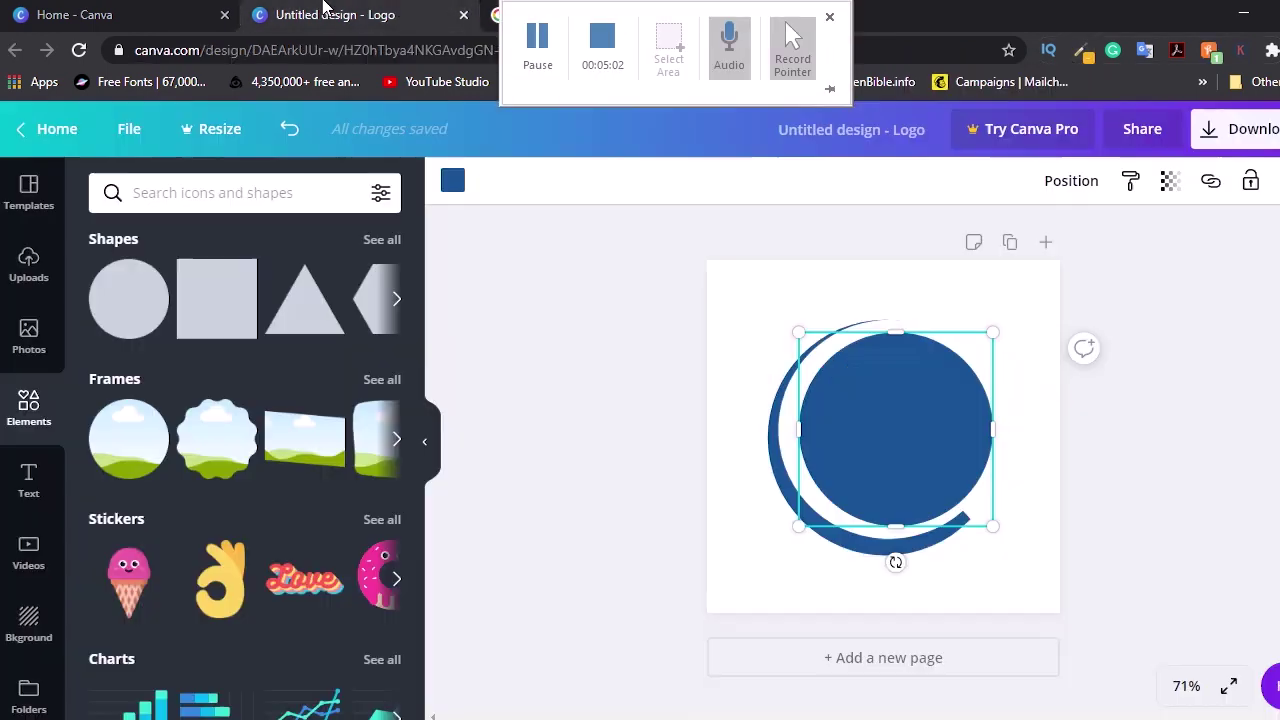
Fill the new circle inside the ring with the sampled yellow #FAAF18.
click(453, 181)
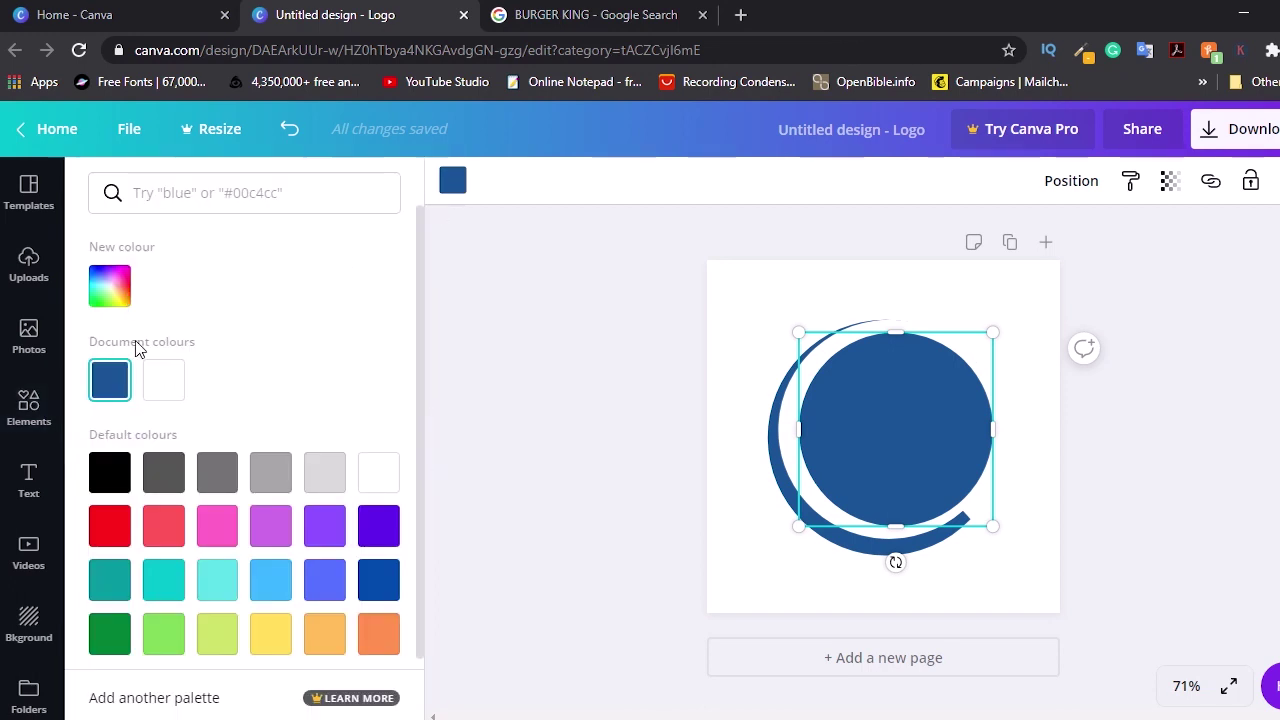
click(110, 287)
key(ctrl+v)
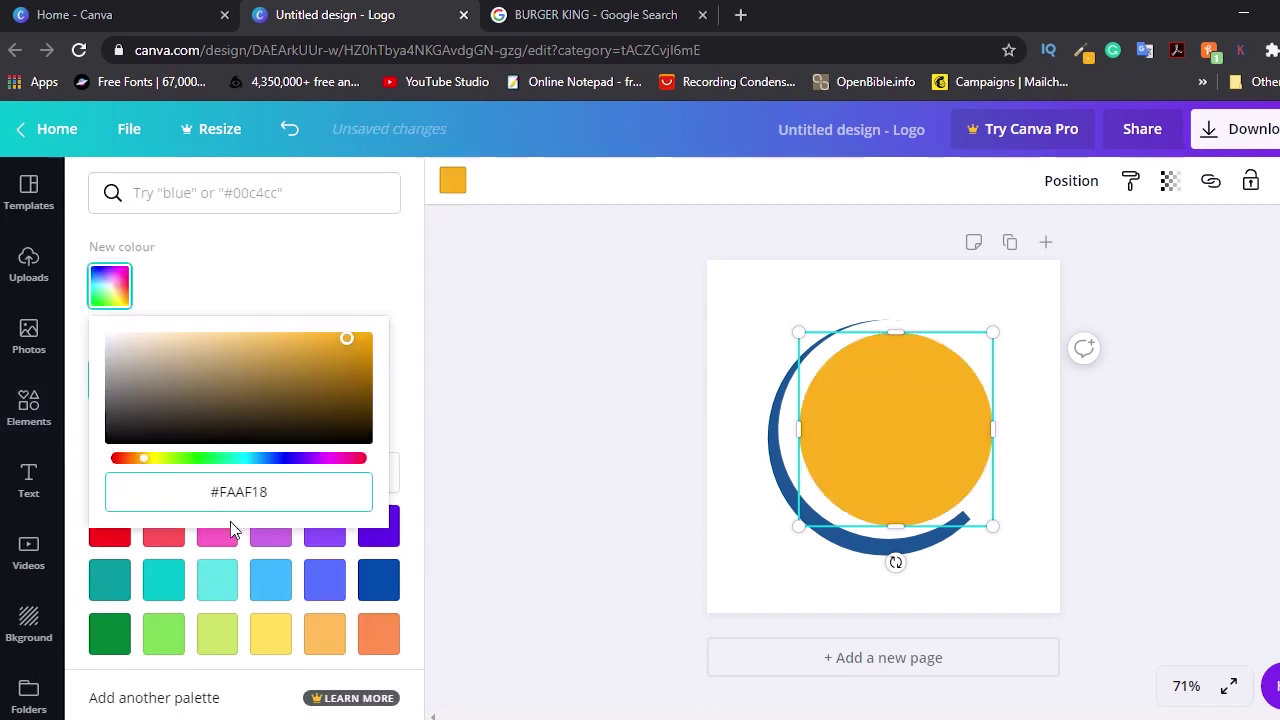
key(Return)
click(951, 426)
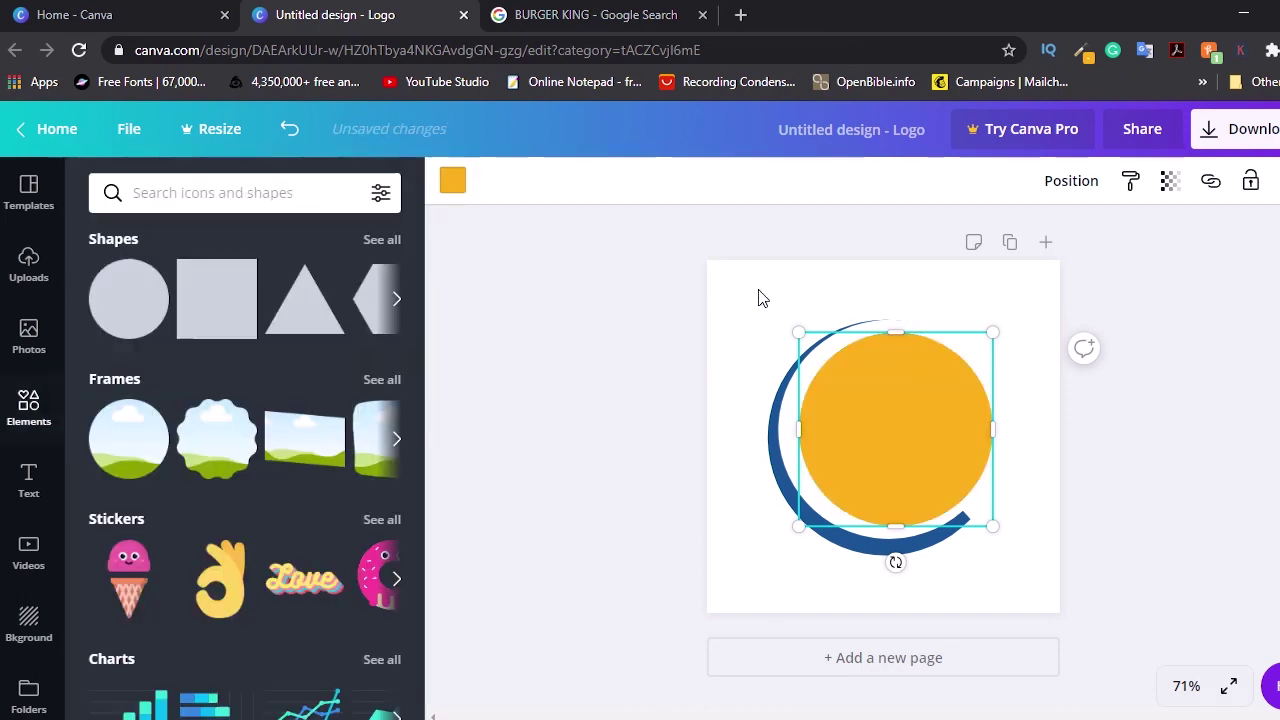
Narrow the yellow circle into an oval, tilt it slightly and position it inside the ring, comparing it with the Burger King reference logo.
drag(990, 431, 964, 433)
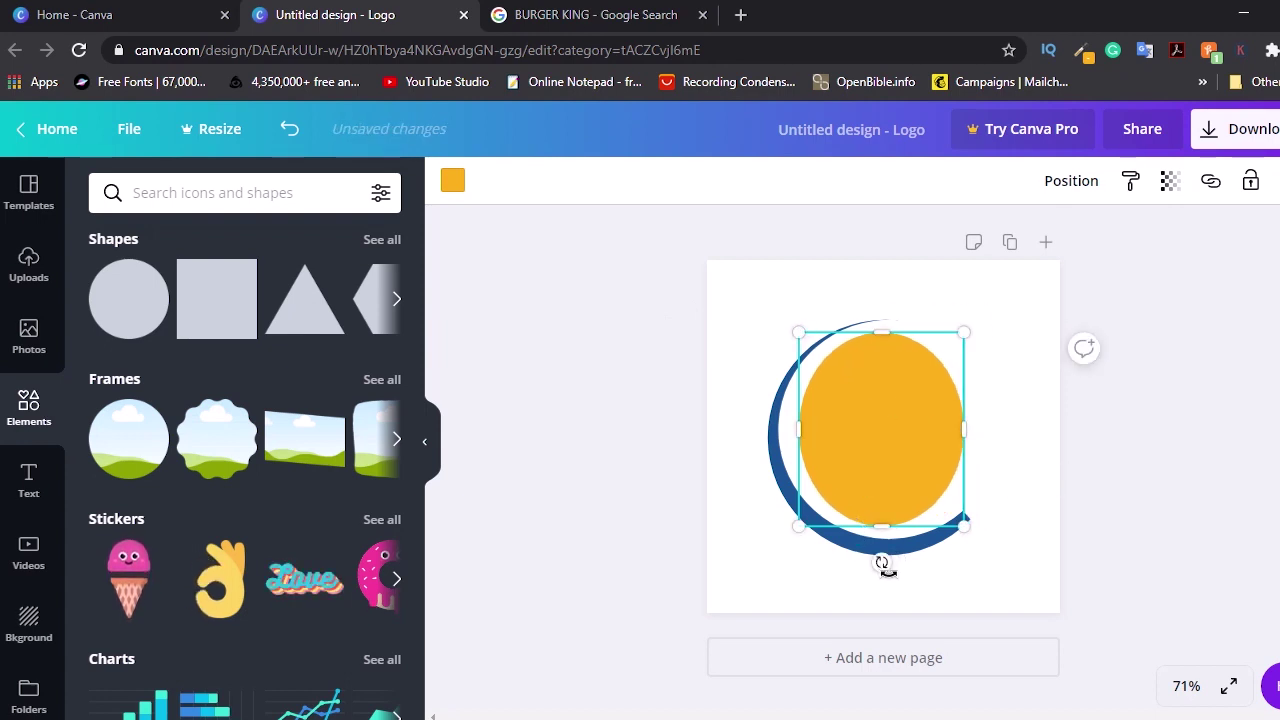
drag(904, 562, 903, 561)
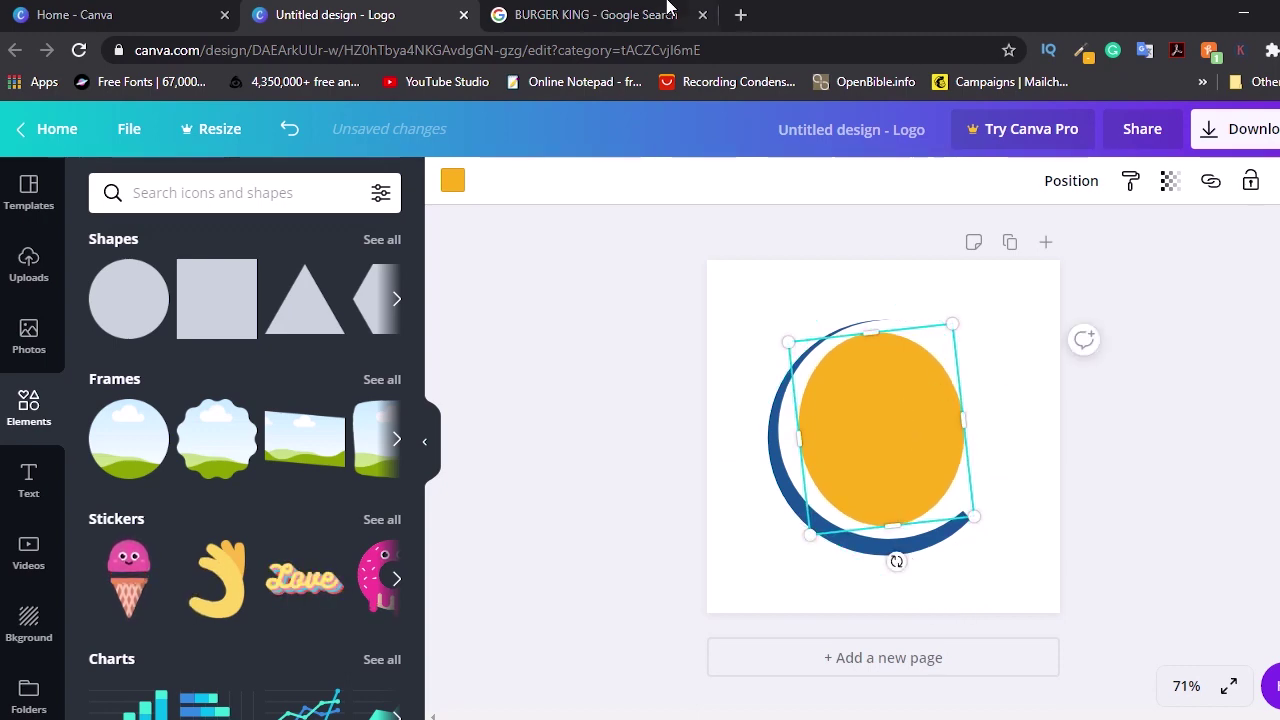
mouse_move(585, 7)
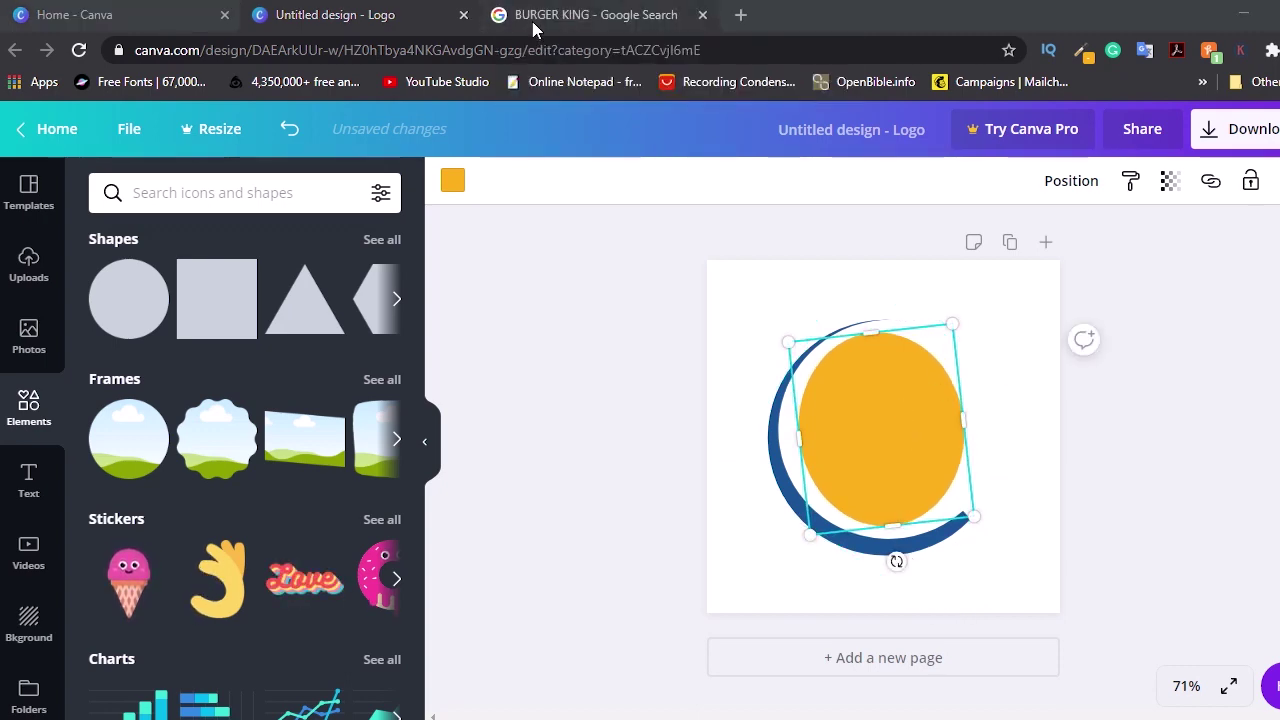
click(533, 22)
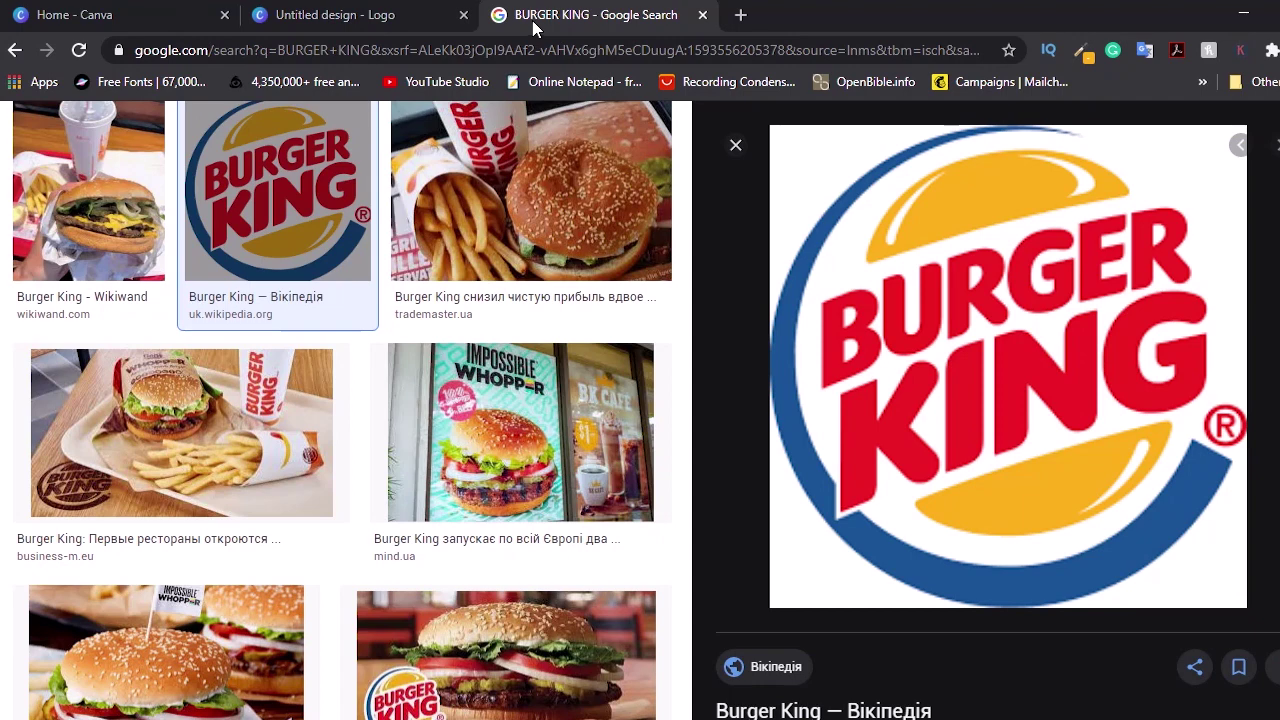
click(307, 8)
drag(876, 421, 885, 421)
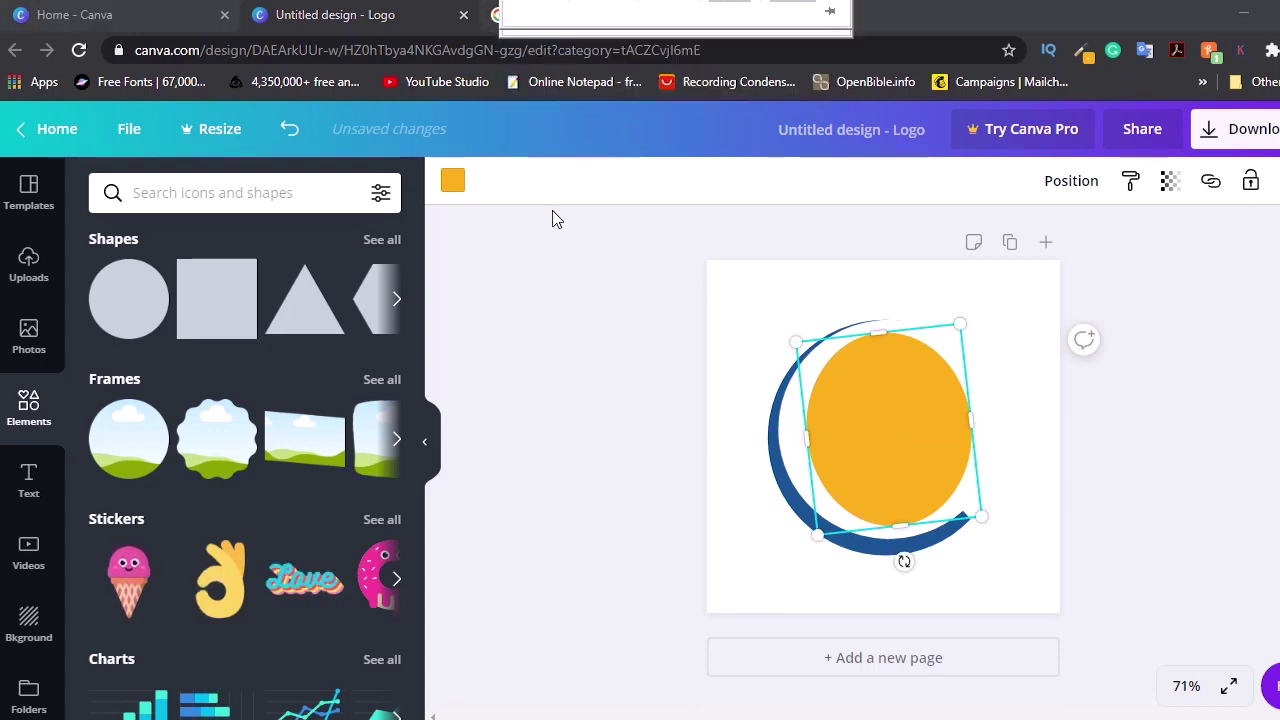
click(527, 16)
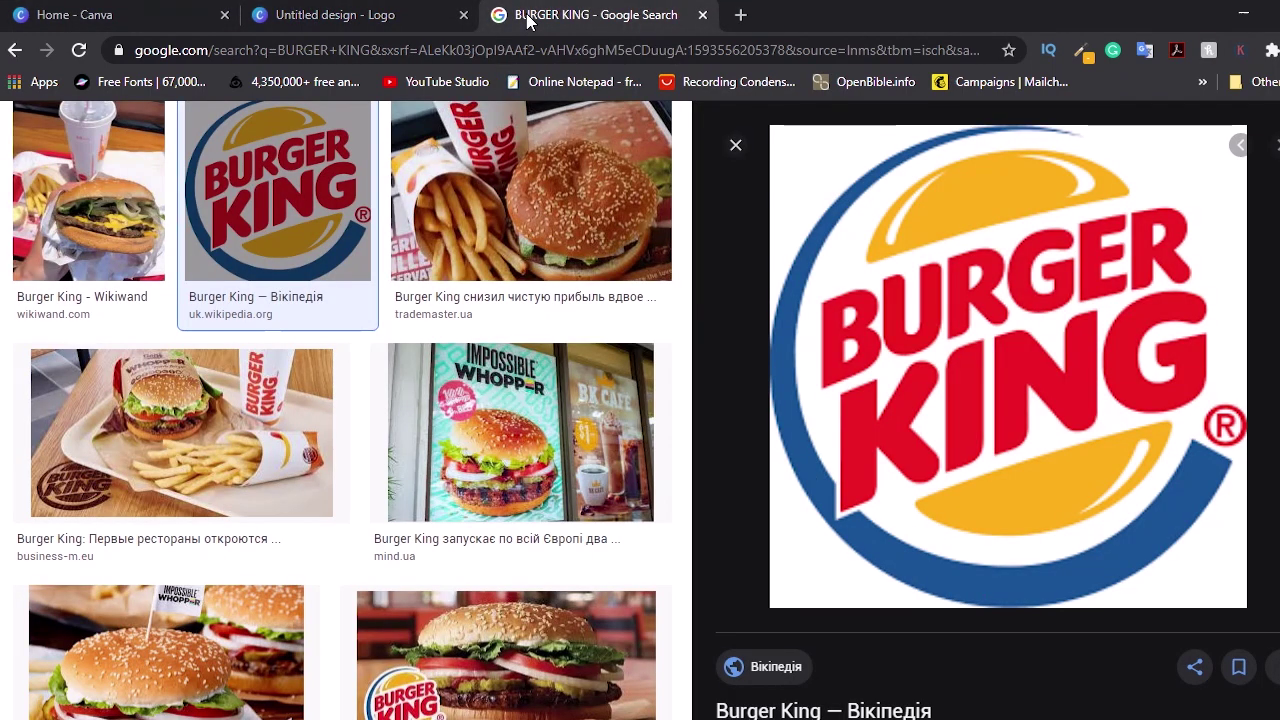
click(409, 17)
click(700, 364)
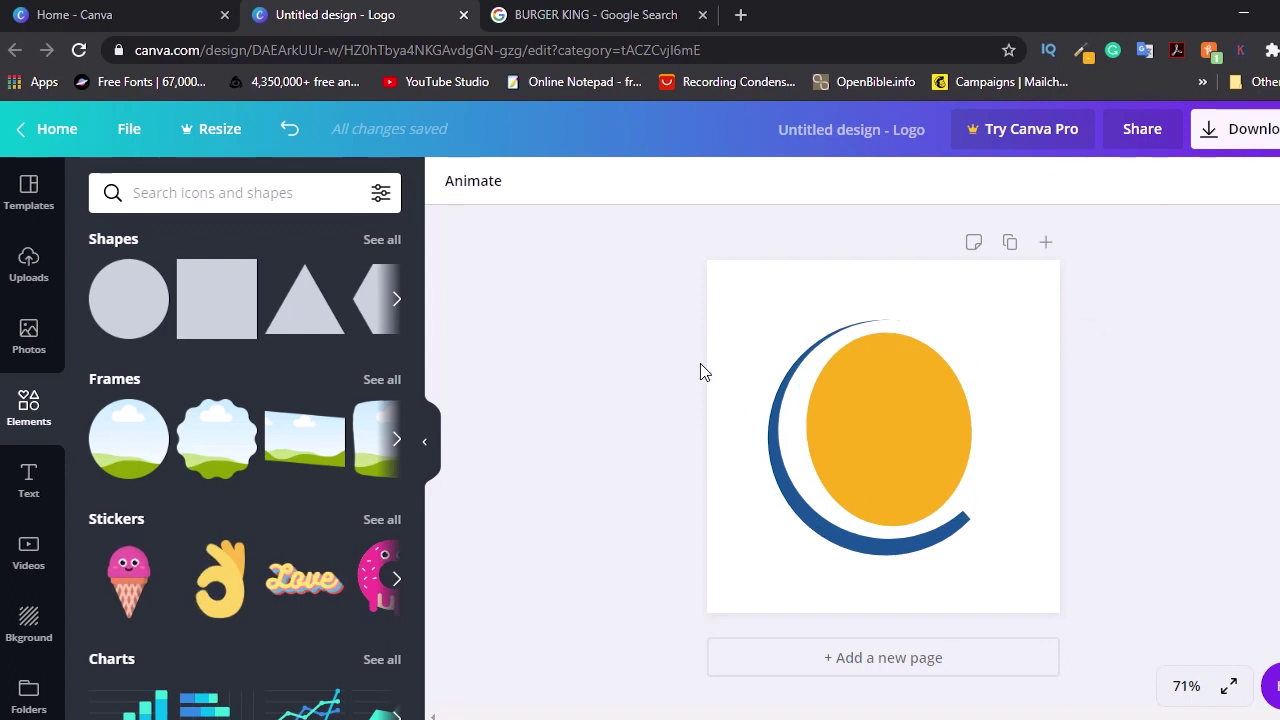
Add a white square and reshape it into a slightly tilted rectangle across the middle of the yellow oval.
click(196, 300)
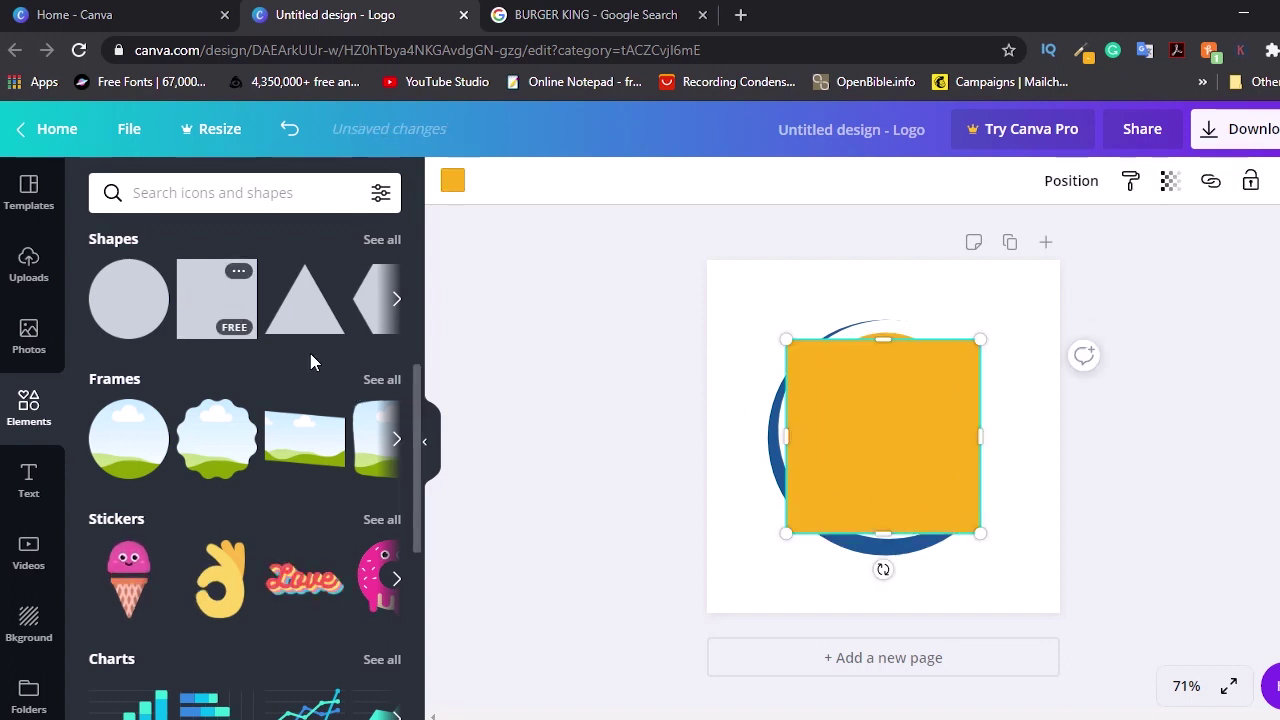
click(452, 180)
click(164, 380)
drag(878, 336, 878, 375)
drag(885, 570, 893, 580)
drag(901, 578, 886, 495)
drag(966, 427, 1000, 423)
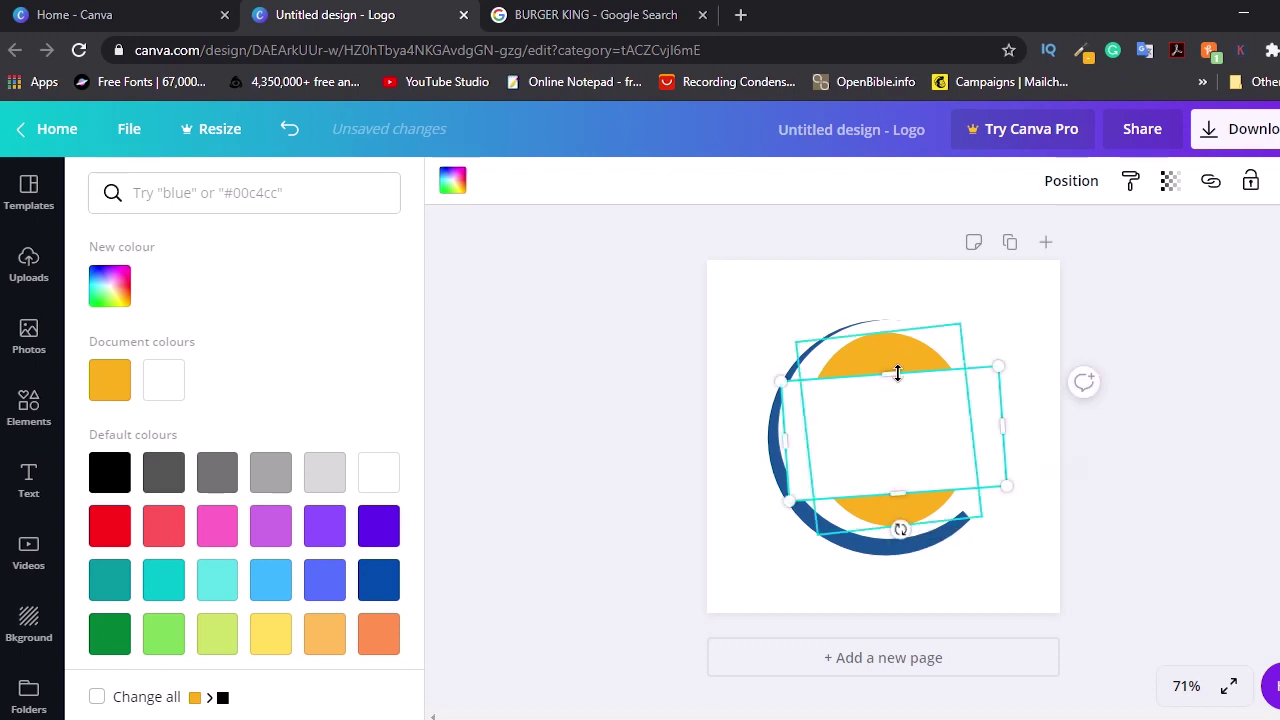
Fine-tune the white rectangle's edges and tilt so it divides the yellow oval into an upper and a lower bun.
drag(891, 385, 892, 387)
drag(790, 452, 803, 440)
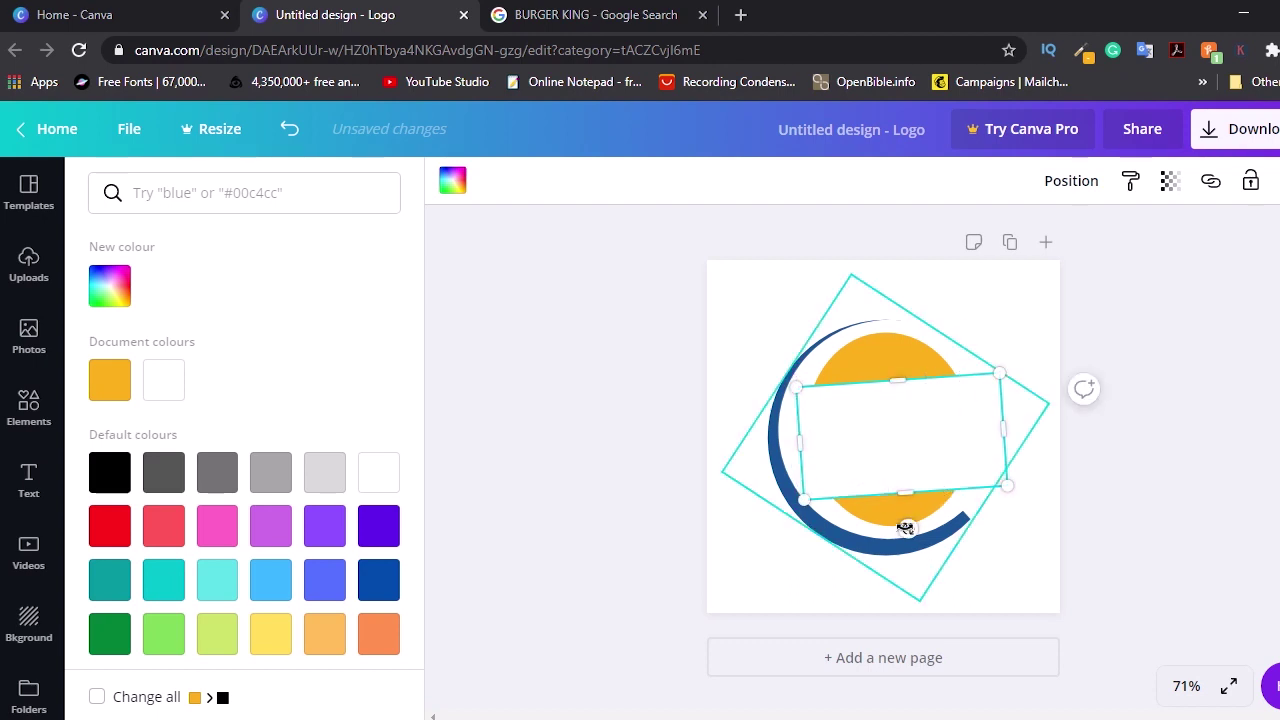
drag(905, 528, 899, 531)
drag(799, 495, 794, 498)
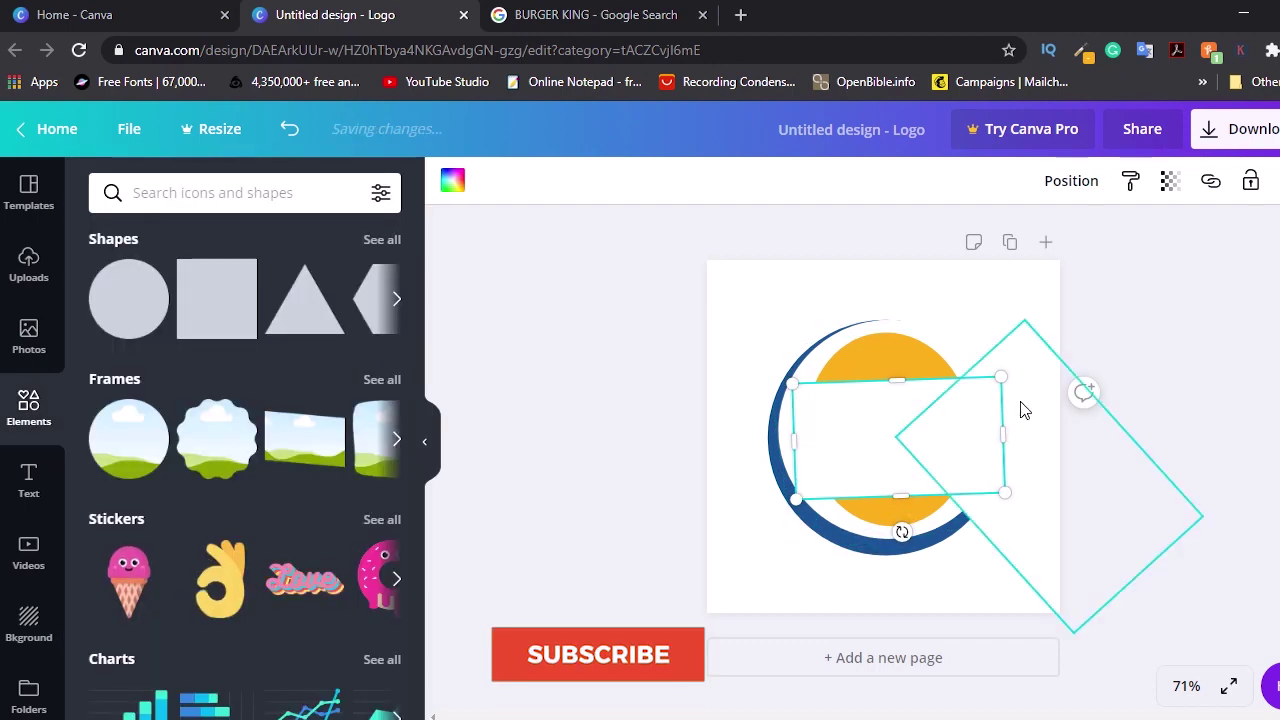
click(1000, 297)
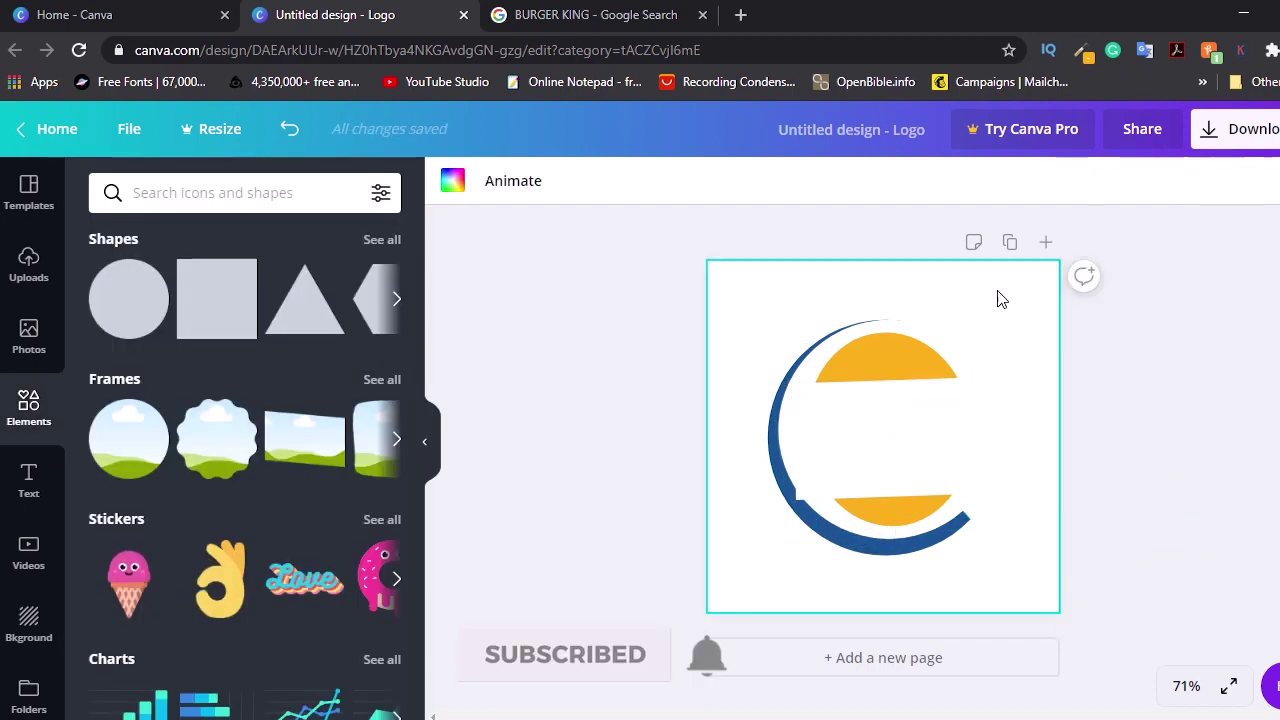
Shift the white rectangle slightly upward and narrow the yellow oval behind it.
click(946, 428)
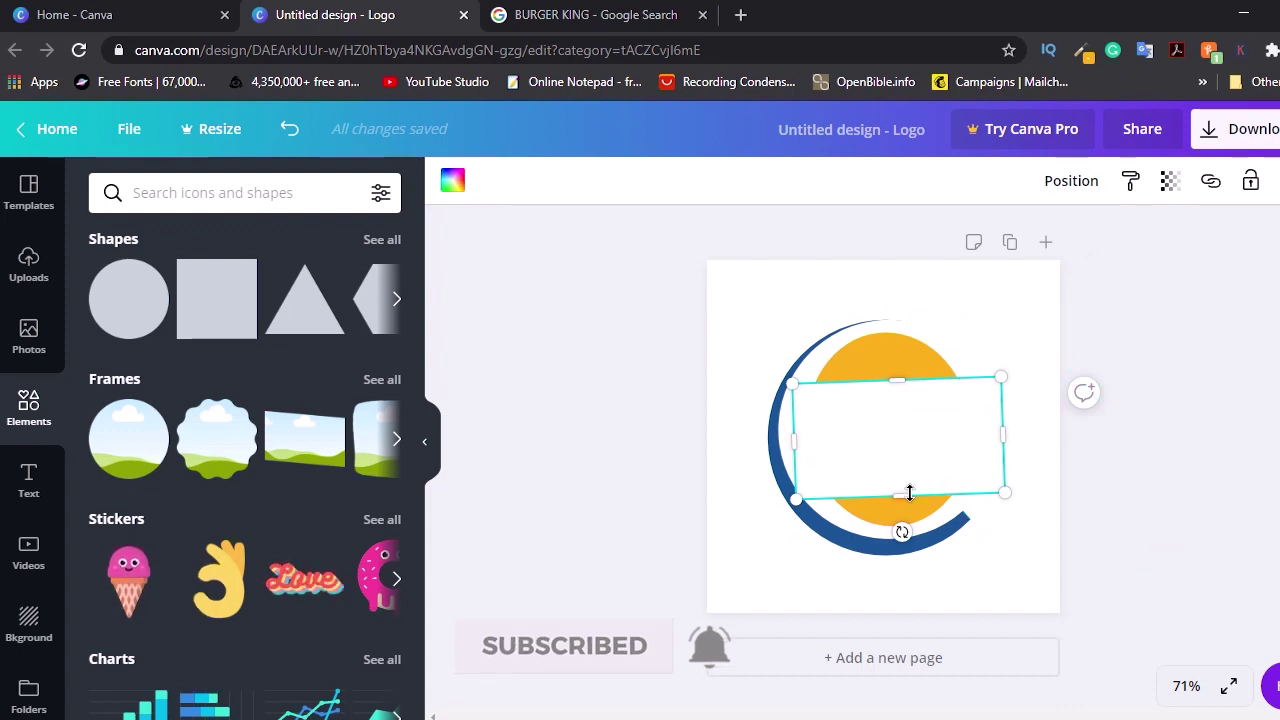
drag(909, 493, 912, 487)
drag(894, 377, 898, 358)
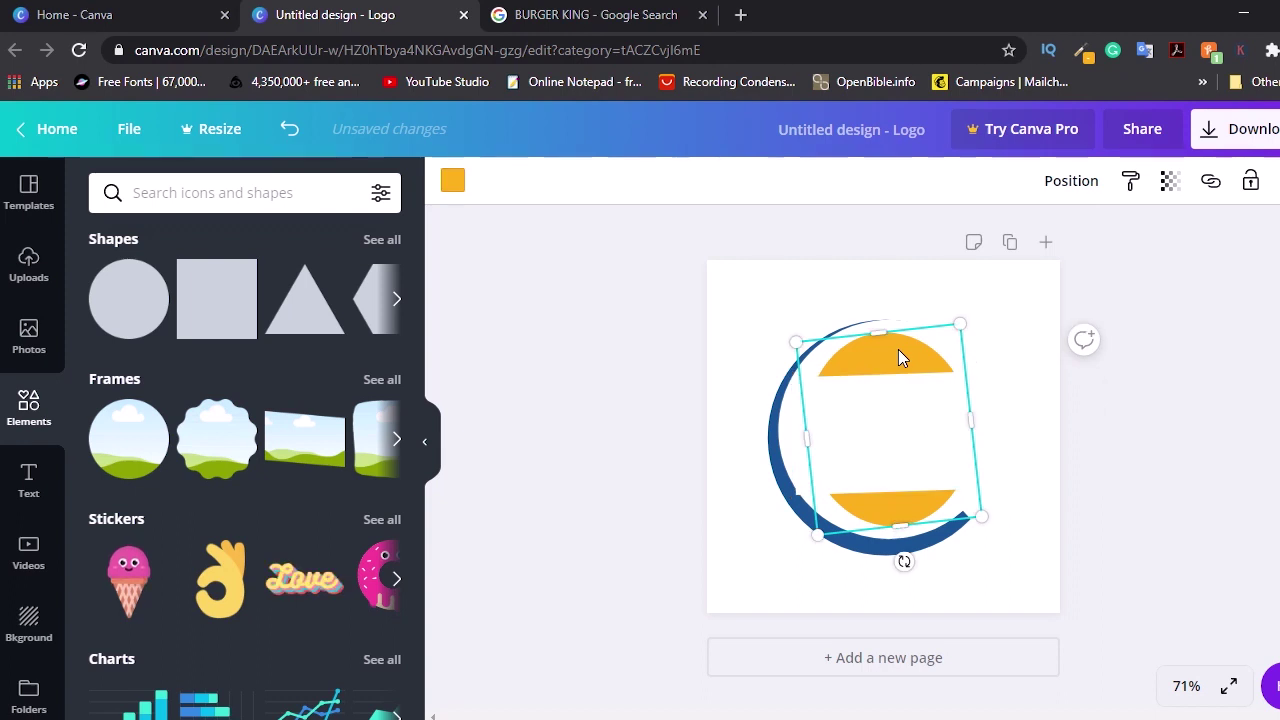
drag(980, 423, 966, 426)
click(1022, 298)
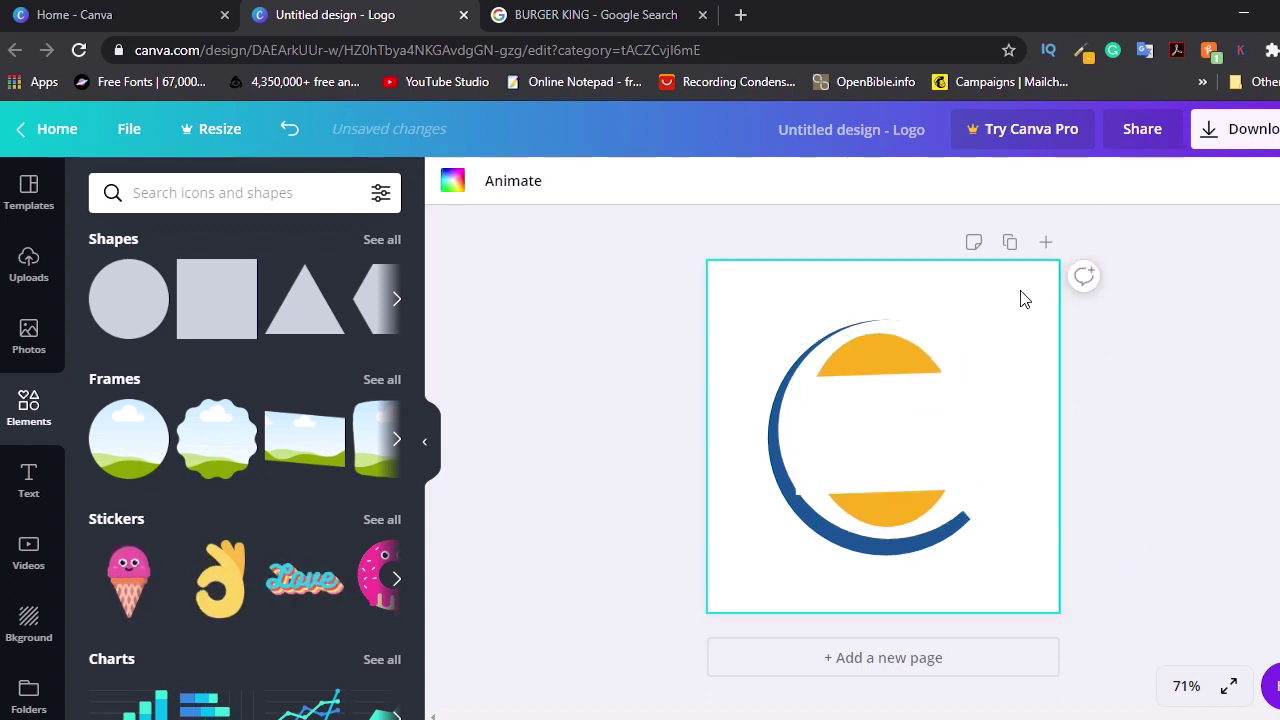
Add a heading to the design and change its text to BURGER.
click(48, 481)
click(191, 289)
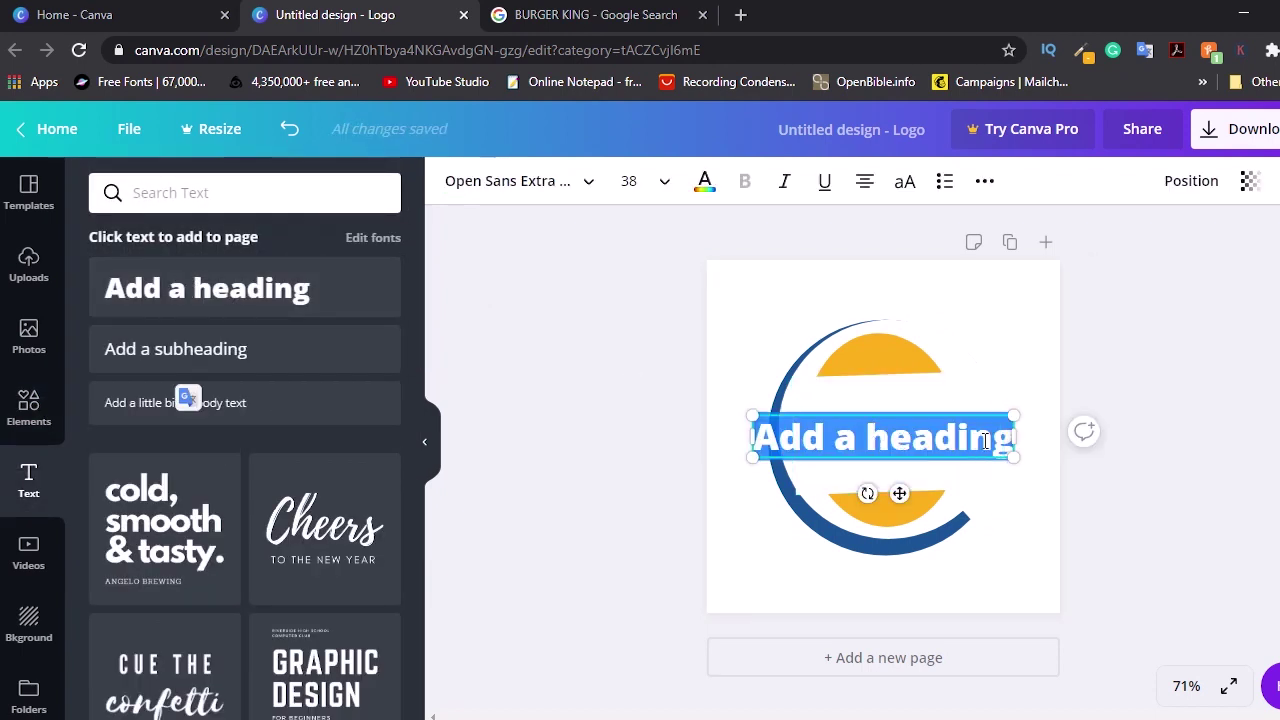
key(BackSpace)
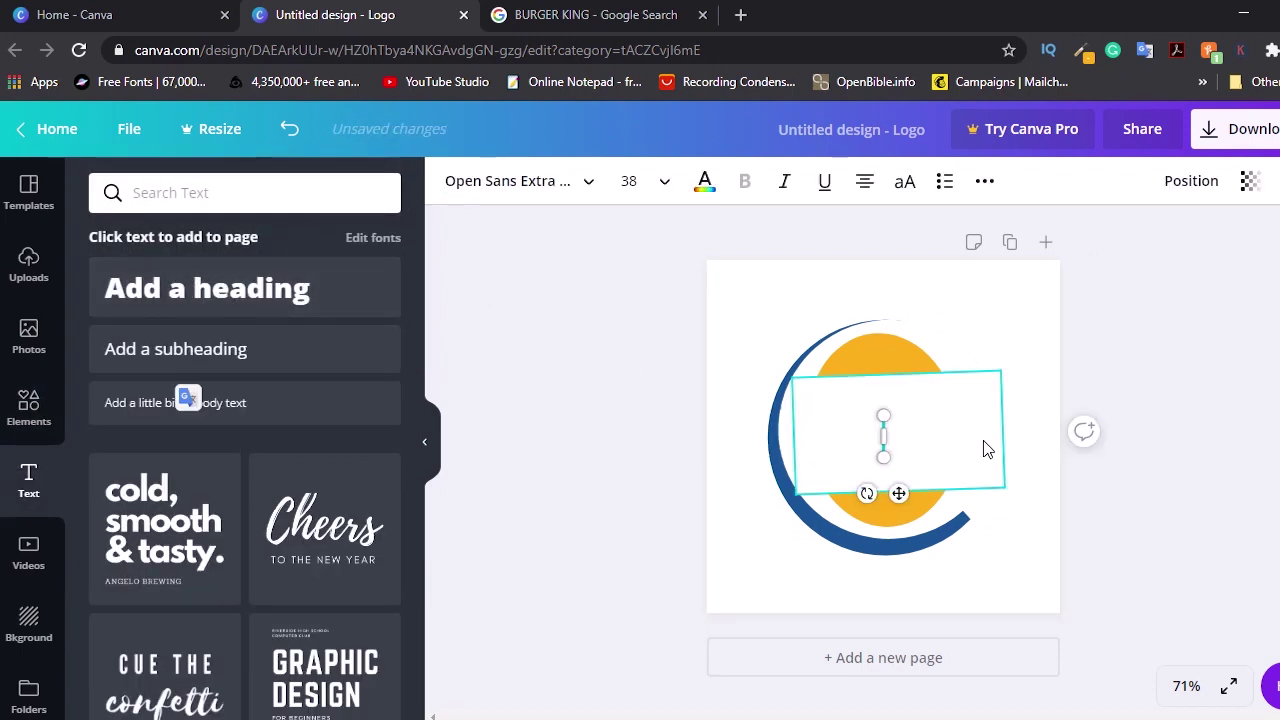
text(BURGER)
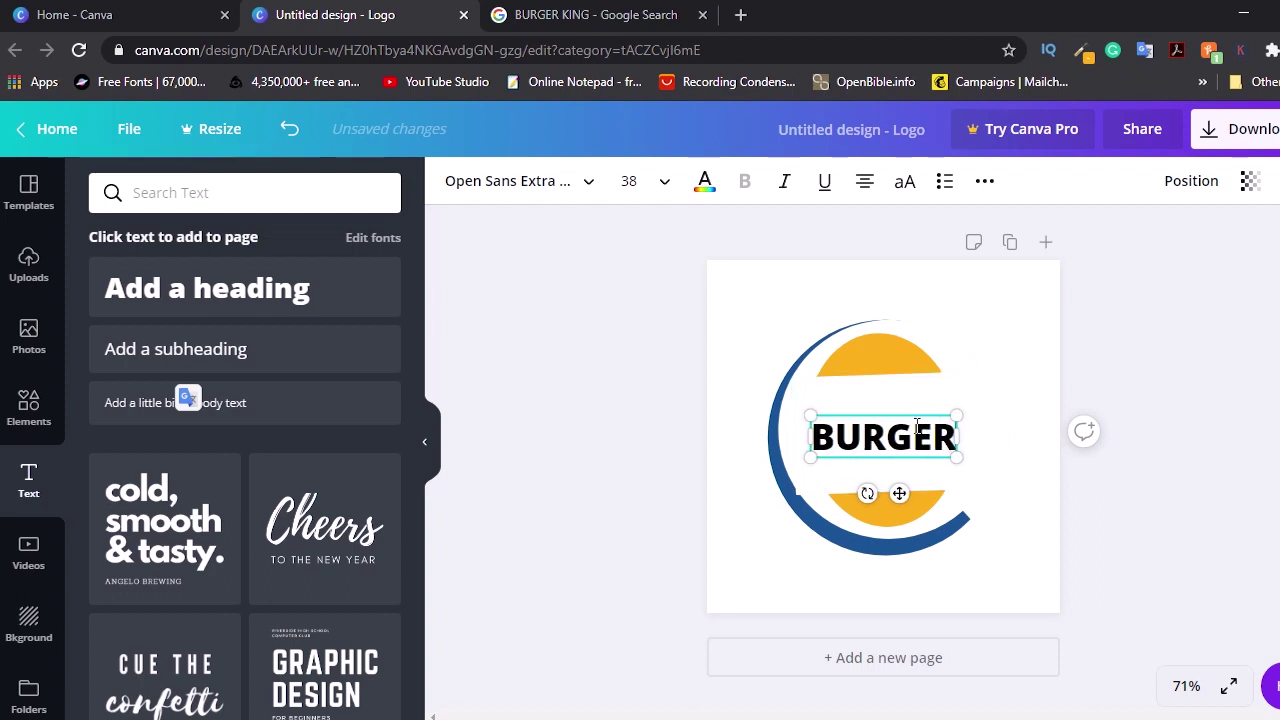
drag(917, 430, 932, 430)
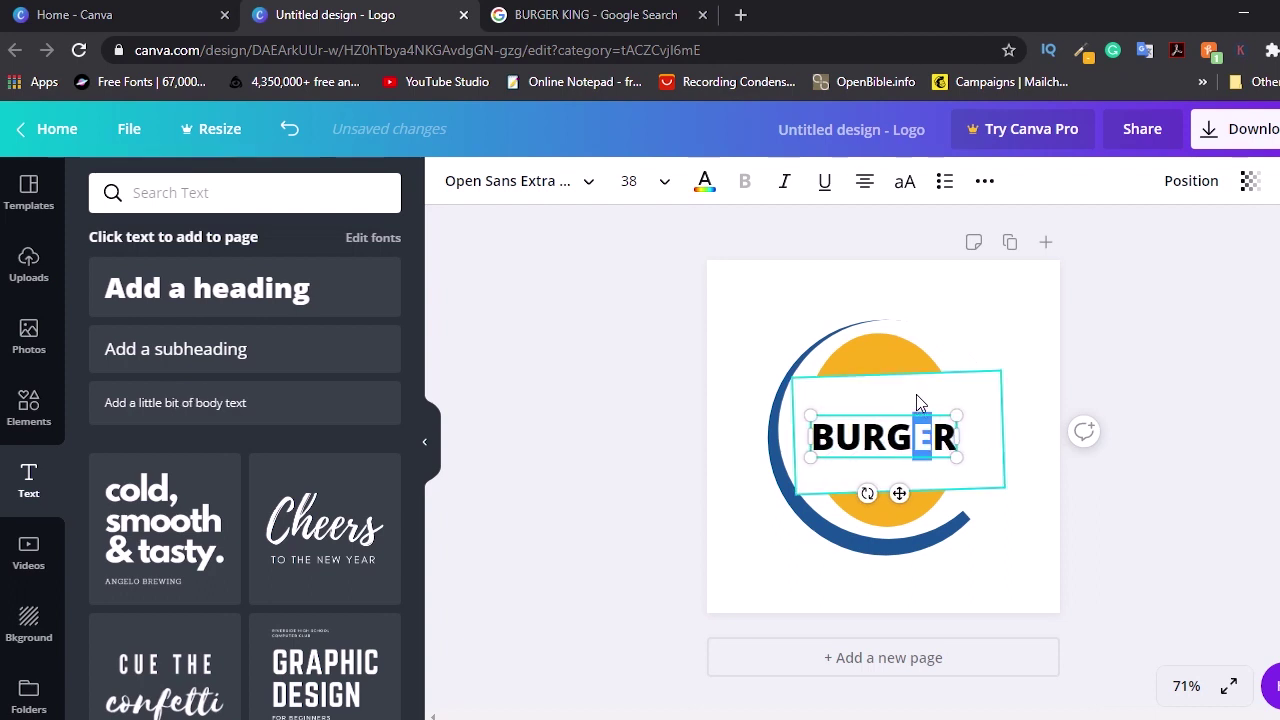
Tilt the BURGER text to match the buns, enlarge it to size 43.5 and place it just below the upper bun.
drag(868, 494, 876, 496)
drag(873, 400, 872, 371)
drag(962, 419, 982, 420)
drag(903, 370, 889, 369)
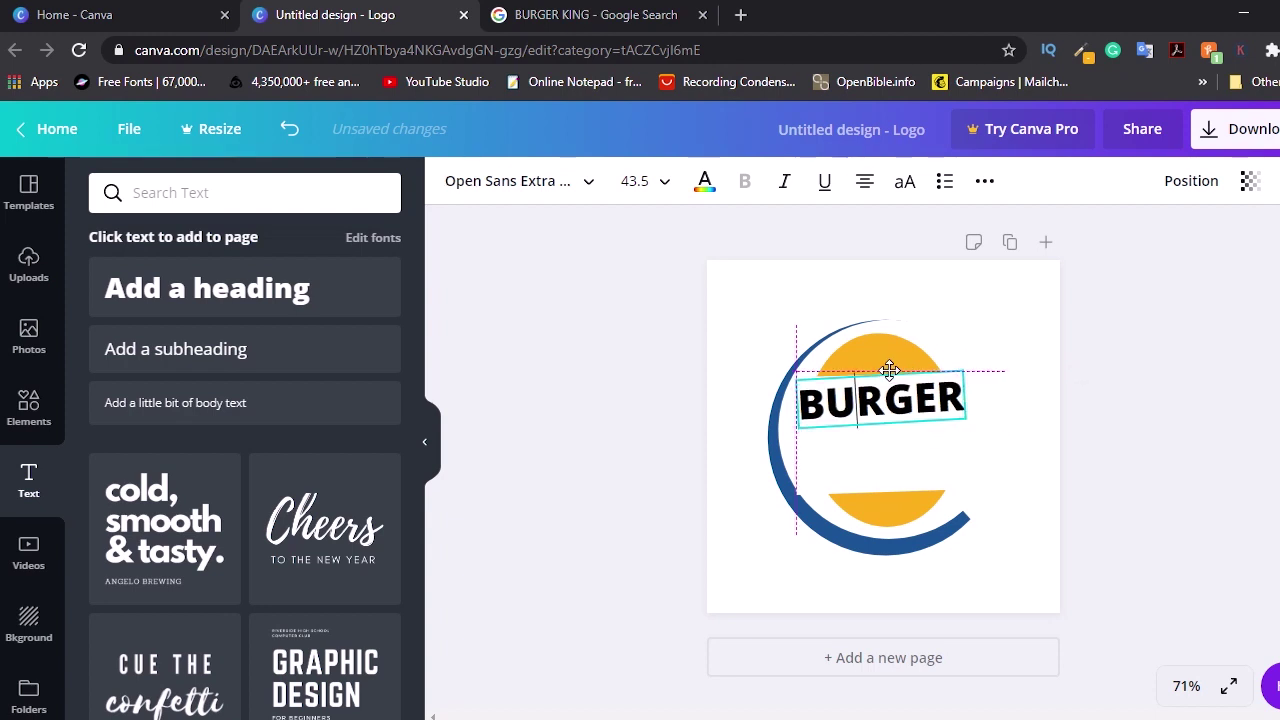
click(780, 353)
Add a second heading reading KING, enlarge it to size 93.7 and place it below BURGER.
click(290, 300)
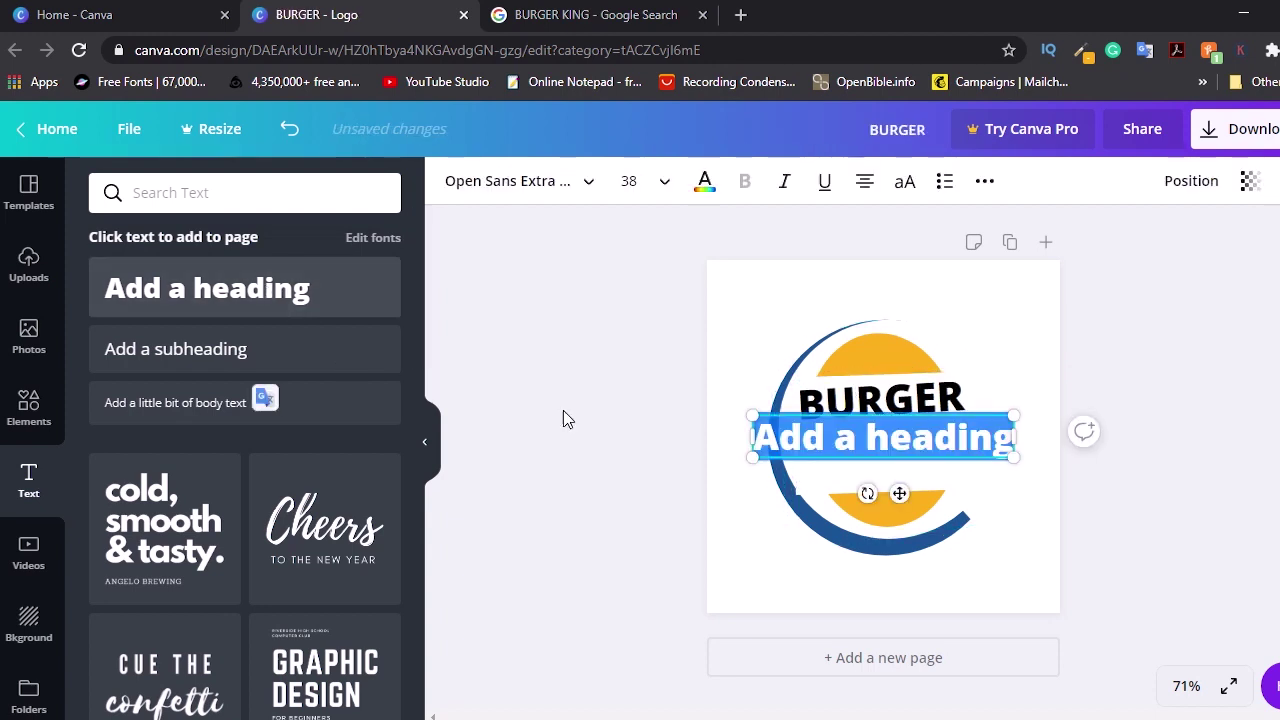
key(BackSpace)
text(KING)
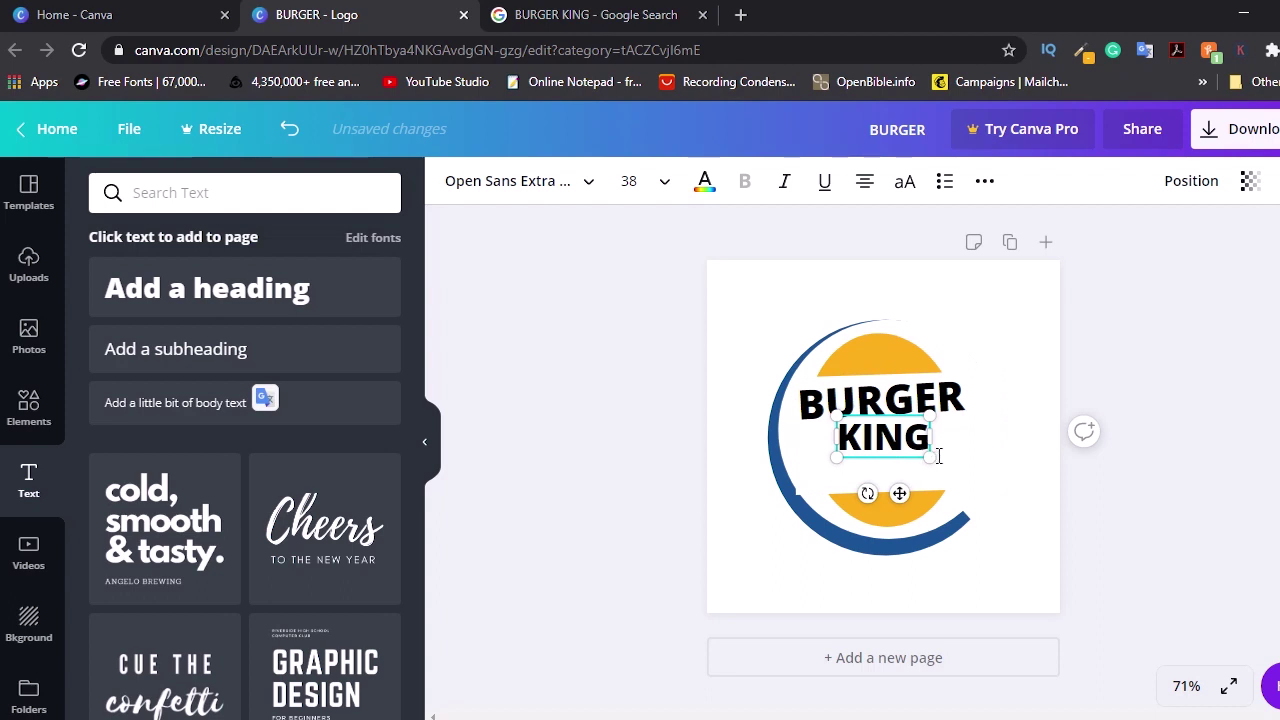
drag(938, 456, 1068, 518)
click(1003, 470)
drag(1003, 470, 879, 405)
Check the reference logo, then tilt the KING text, reduce it to size 84.2 and fit it directly beneath BURGER.
click(645, 20)
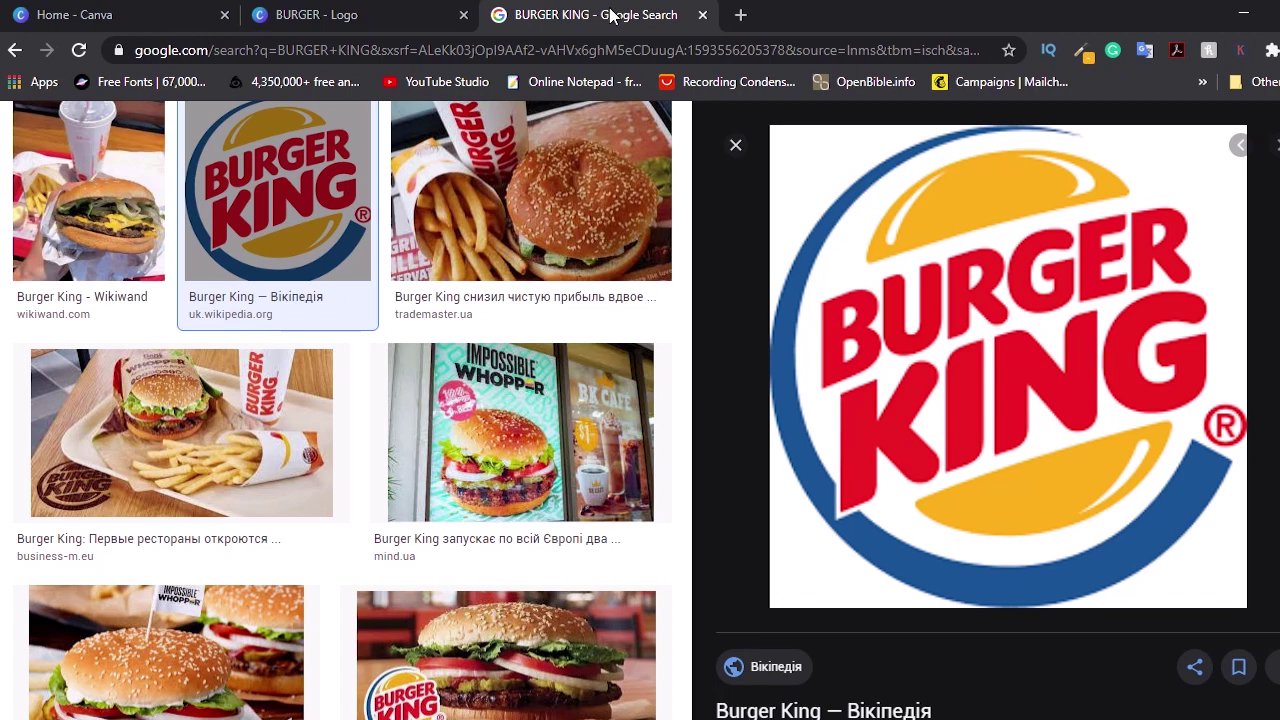
click(355, 14)
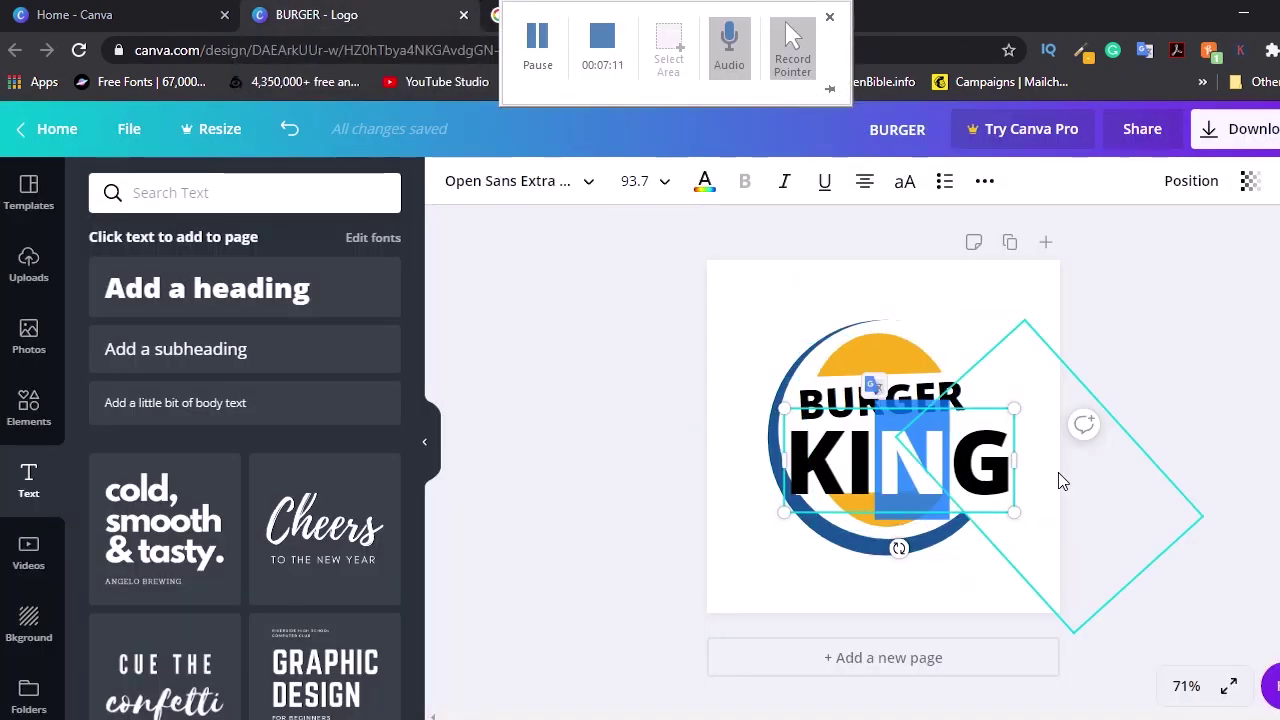
drag(900, 548, 908, 547)
drag(969, 396, 968, 381)
drag(897, 532, 904, 531)
drag(1013, 494, 980, 511)
drag(889, 523, 897, 522)
drag(942, 398, 942, 396)
click(760, 363)
Slightly adjust the rotation of the KING text and deselect it.
click(866, 450)
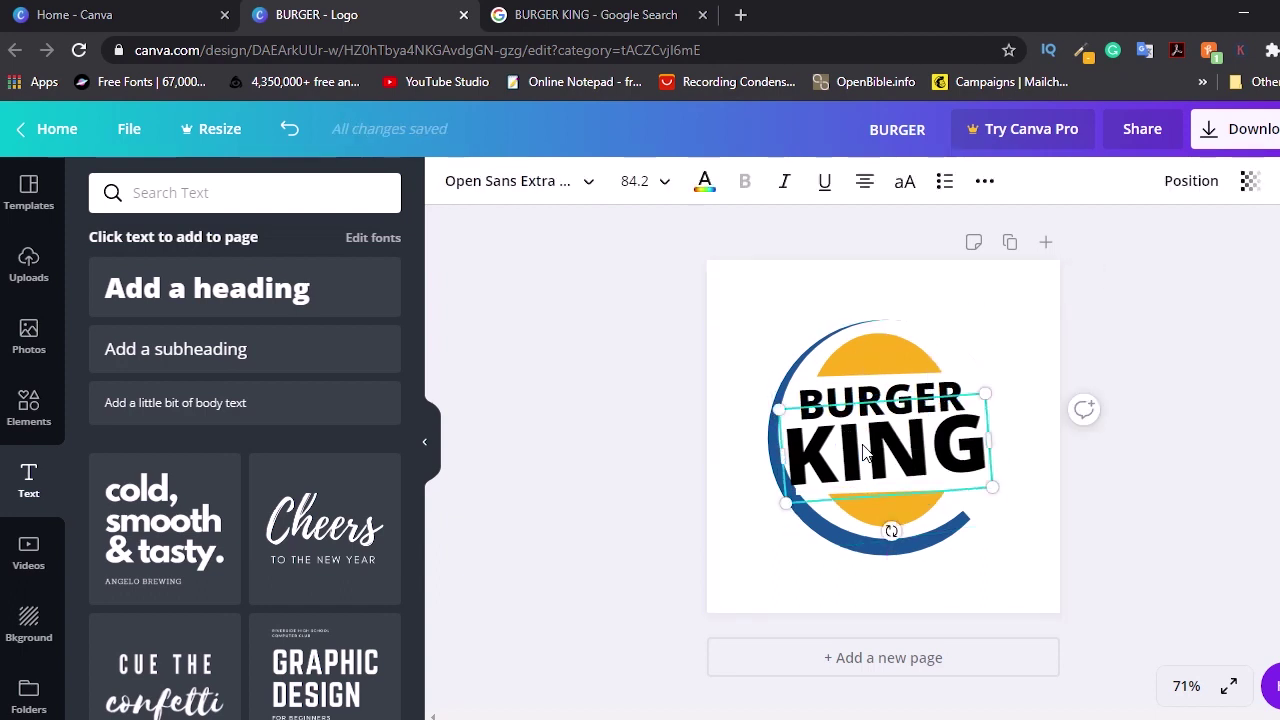
drag(891, 531, 892, 532)
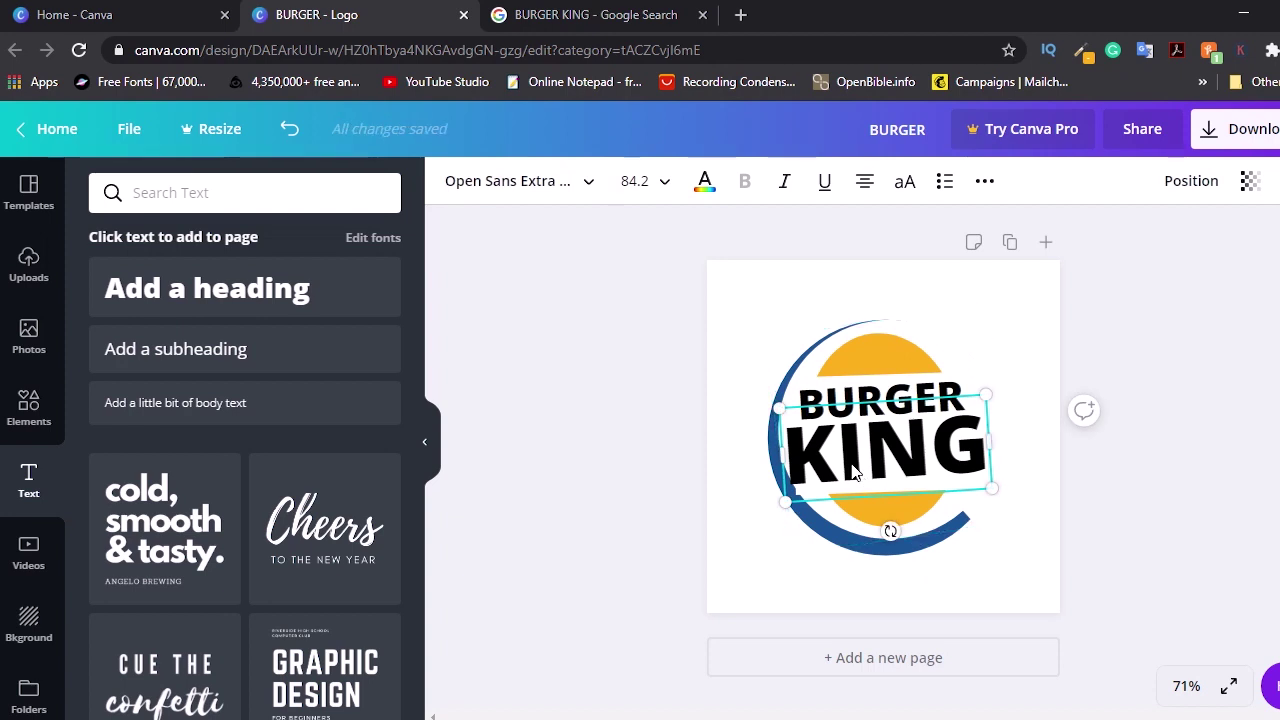
click(724, 363)
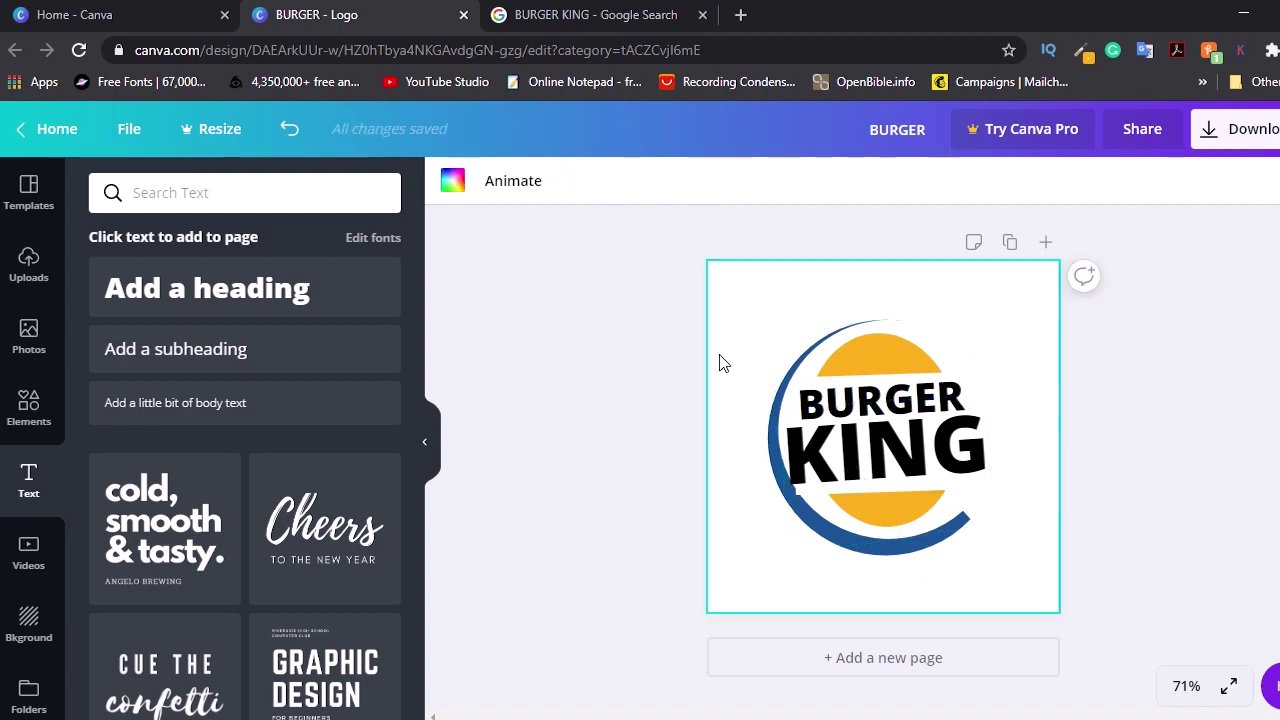
Move the KING text aside to reach the white rectangle behind it, and return the text beneath BURGER.
drag(826, 491, 969, 433)
click(870, 484)
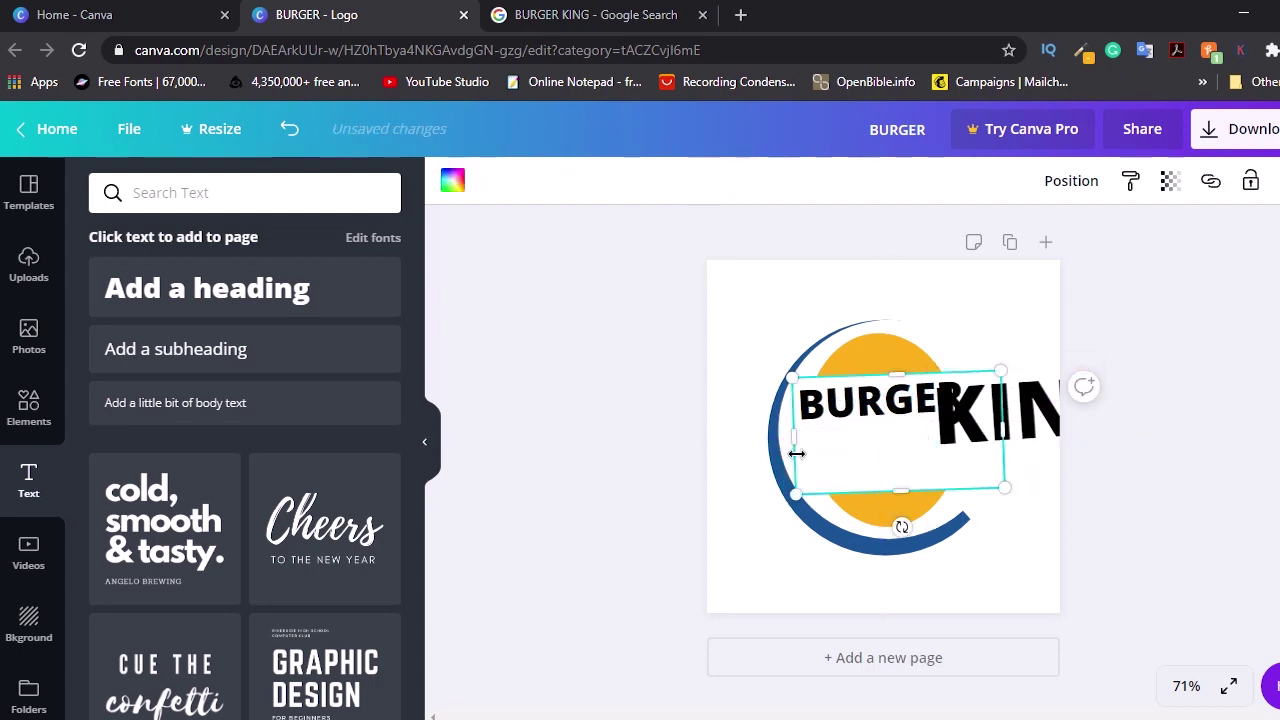
drag(1057, 423, 908, 465)
Change the KING text's font to Baloo and select the BURGER text.
click(551, 183)
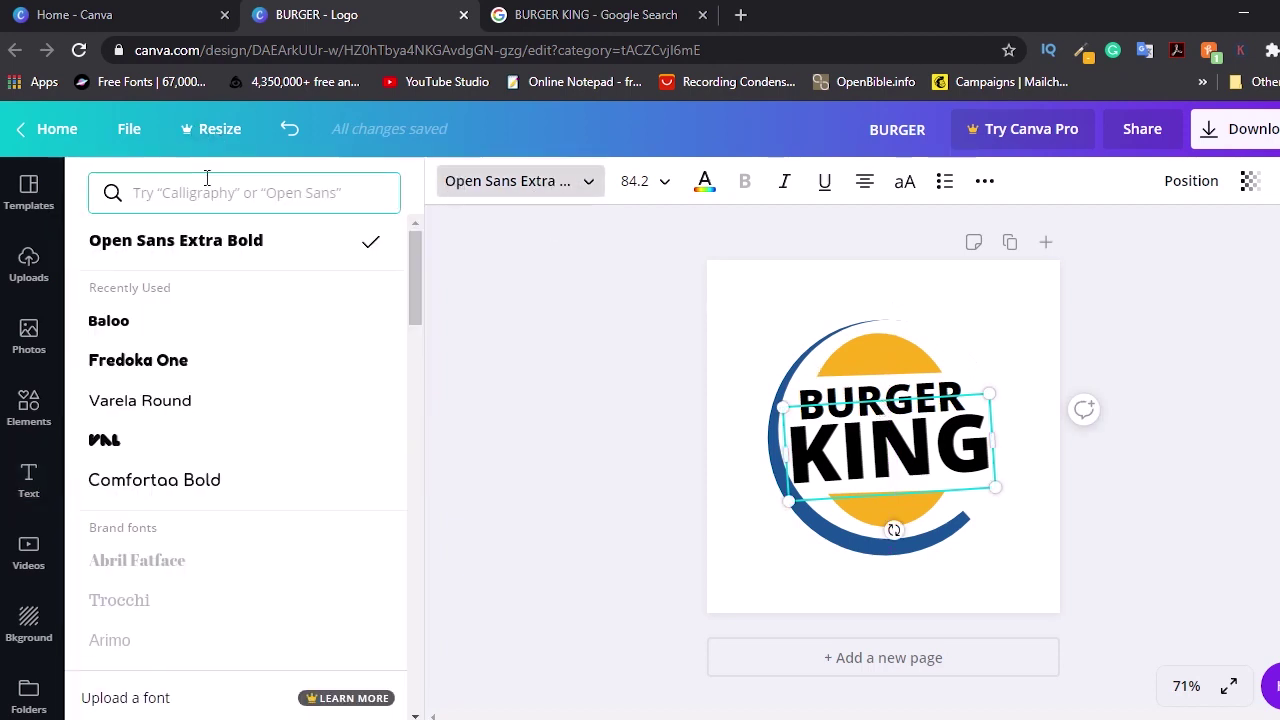
text(BALO)
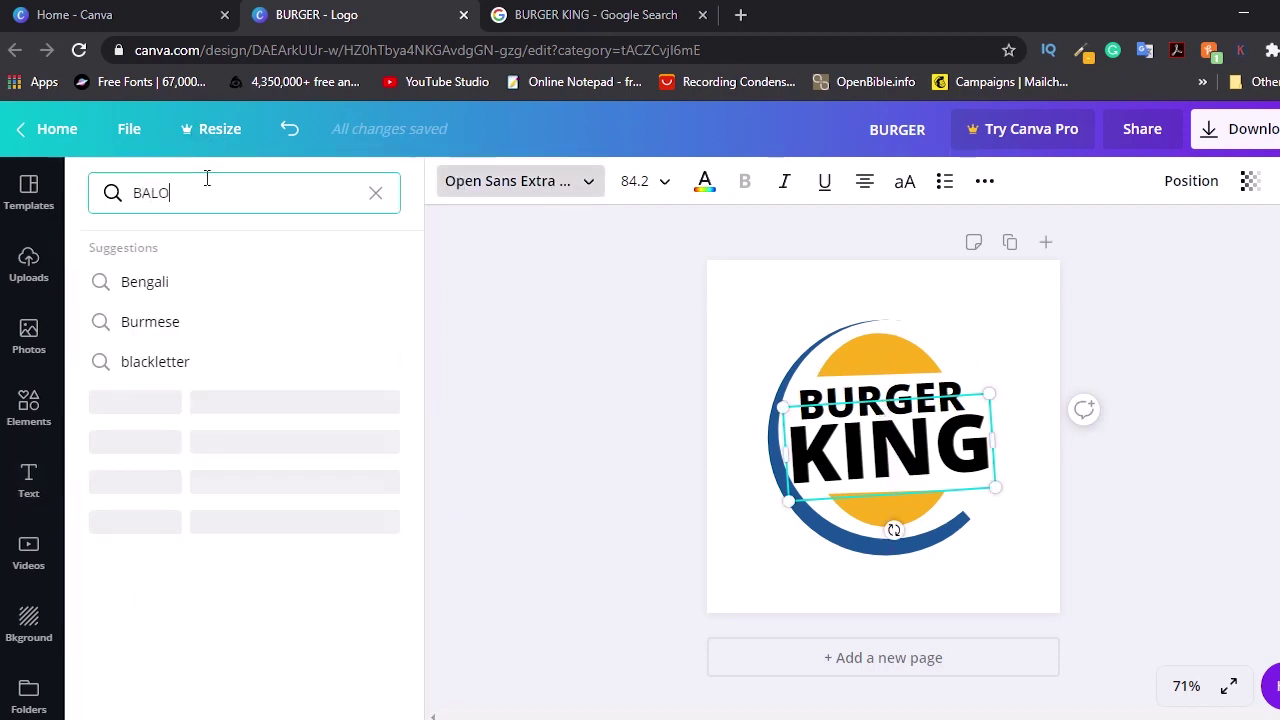
click(140, 448)
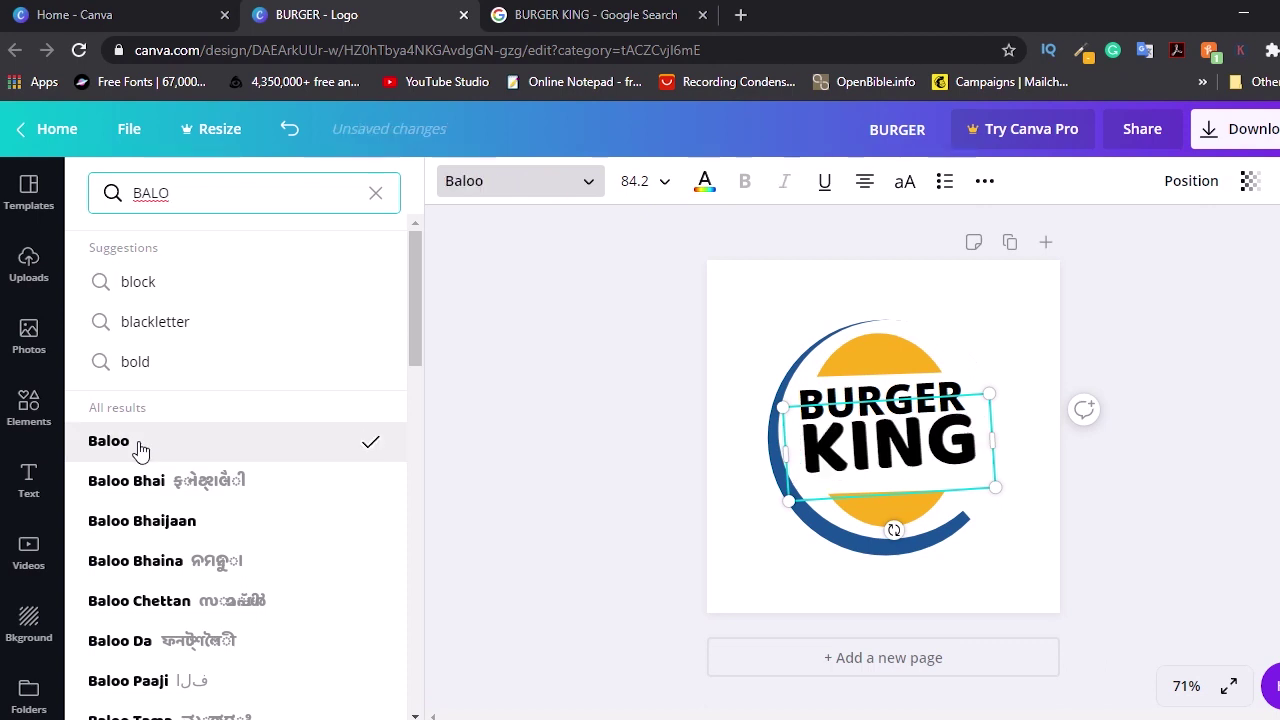
click(872, 397)
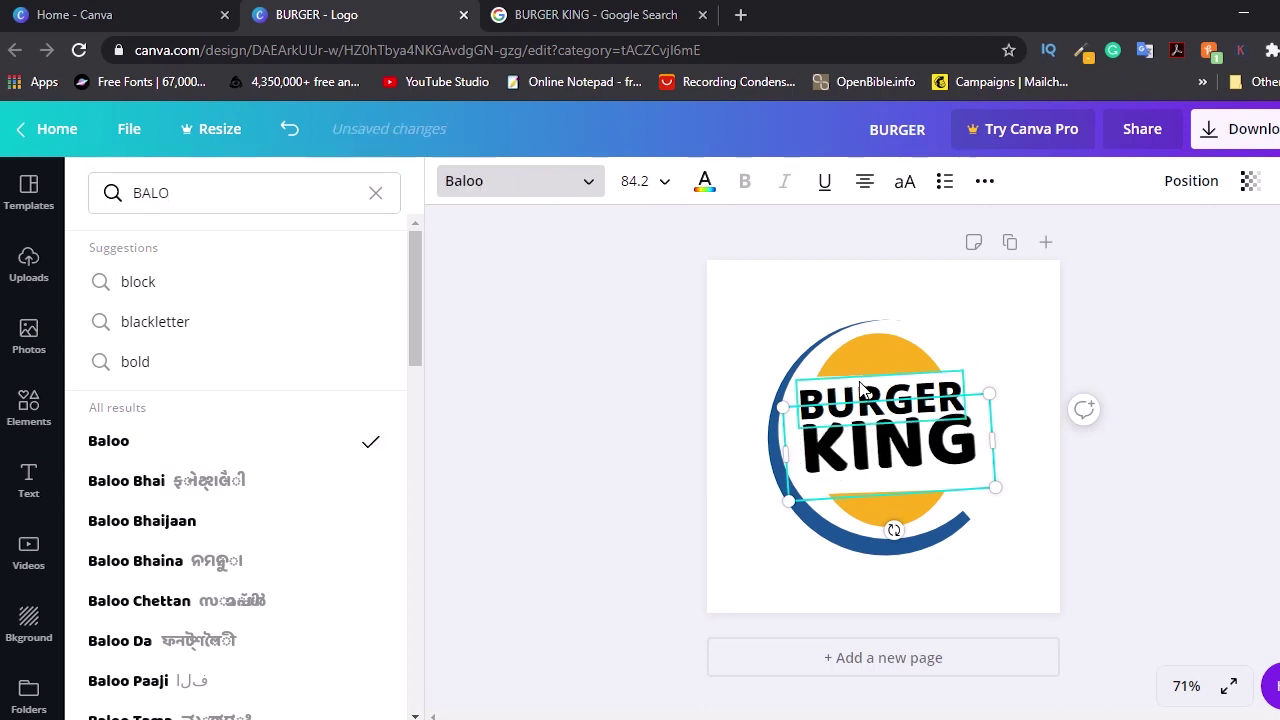
Change the BURGER text's font to Baloo and enlarge it to size 46.5.
click(862, 390)
click(108, 440)
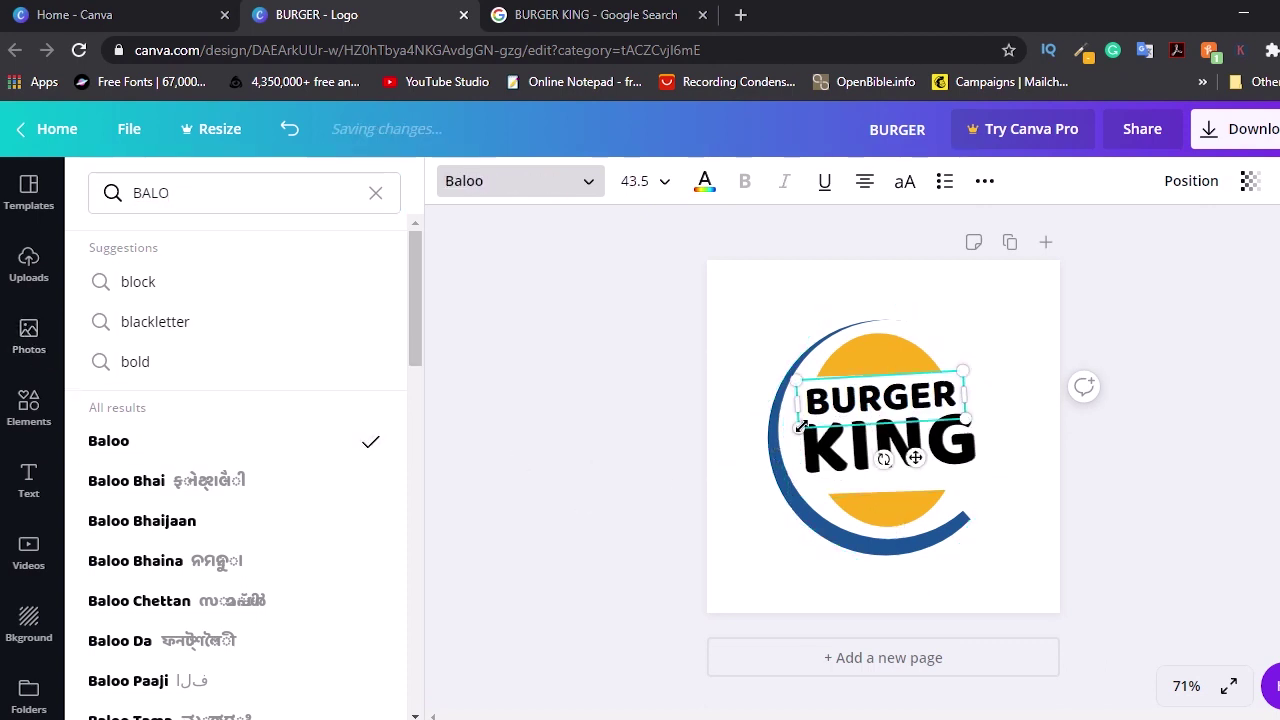
drag(797, 428, 787, 434)
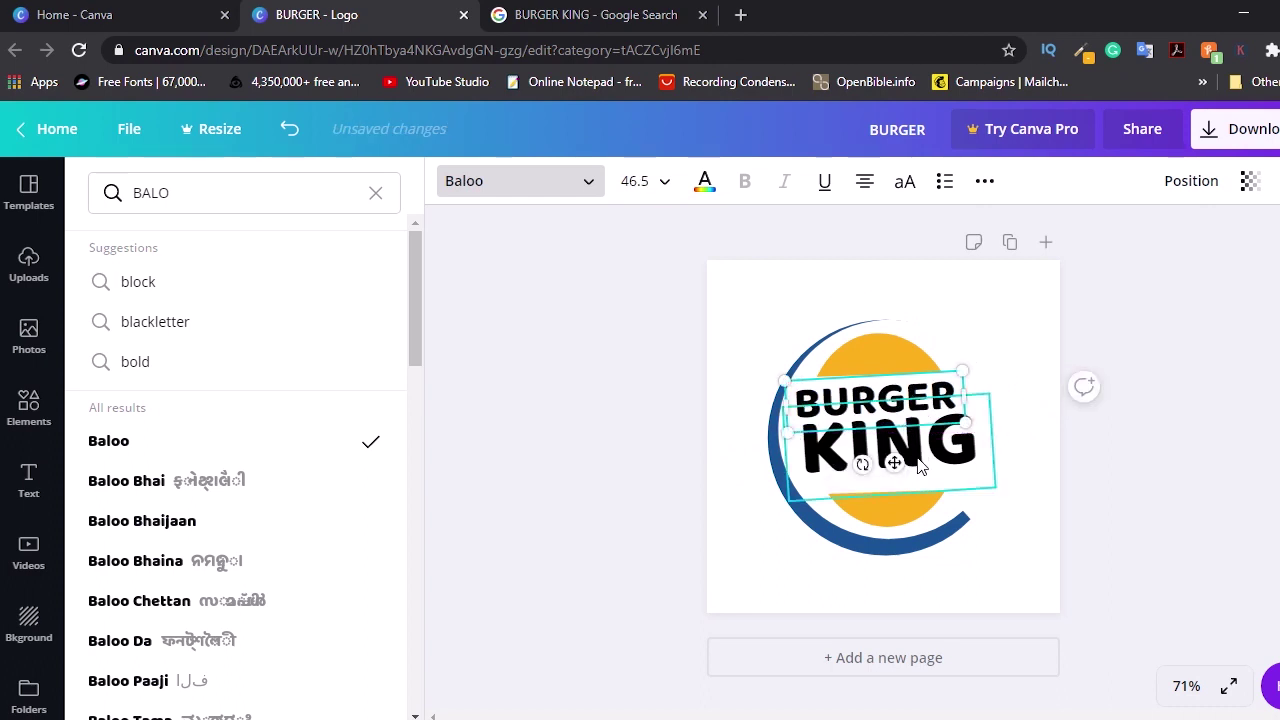
Enlarge the KING text to size 97.1, move it up beneath BURGER and slightly adjust its rotation.
click(966, 484)
drag(789, 502, 757, 520)
drag(870, 445, 874, 435)
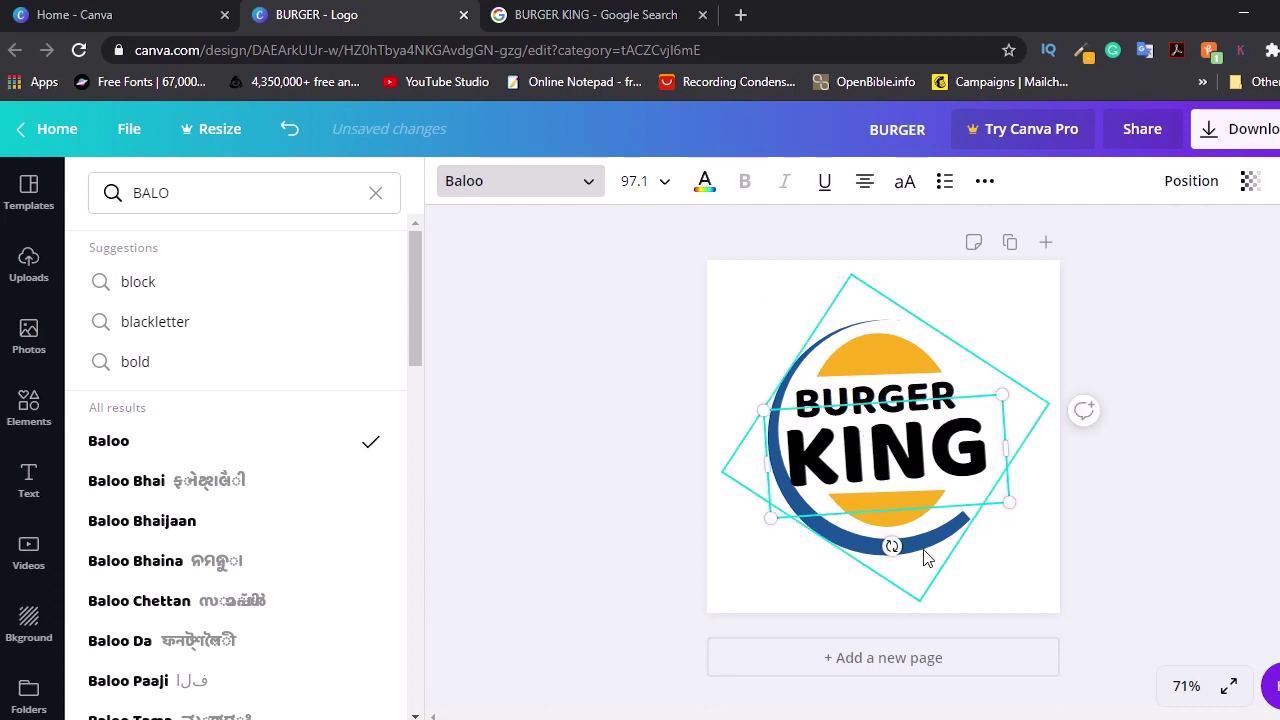
drag(890, 546, 888, 549)
drag(885, 477, 885, 477)
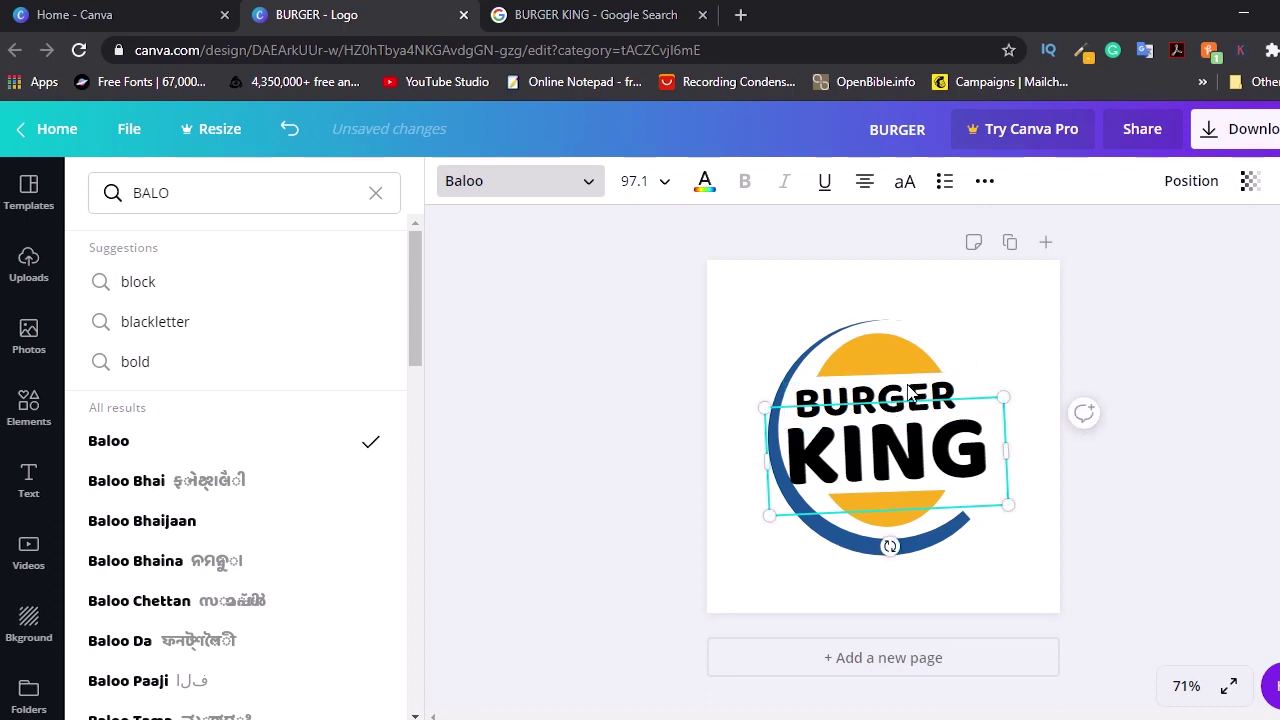
click(742, 322)
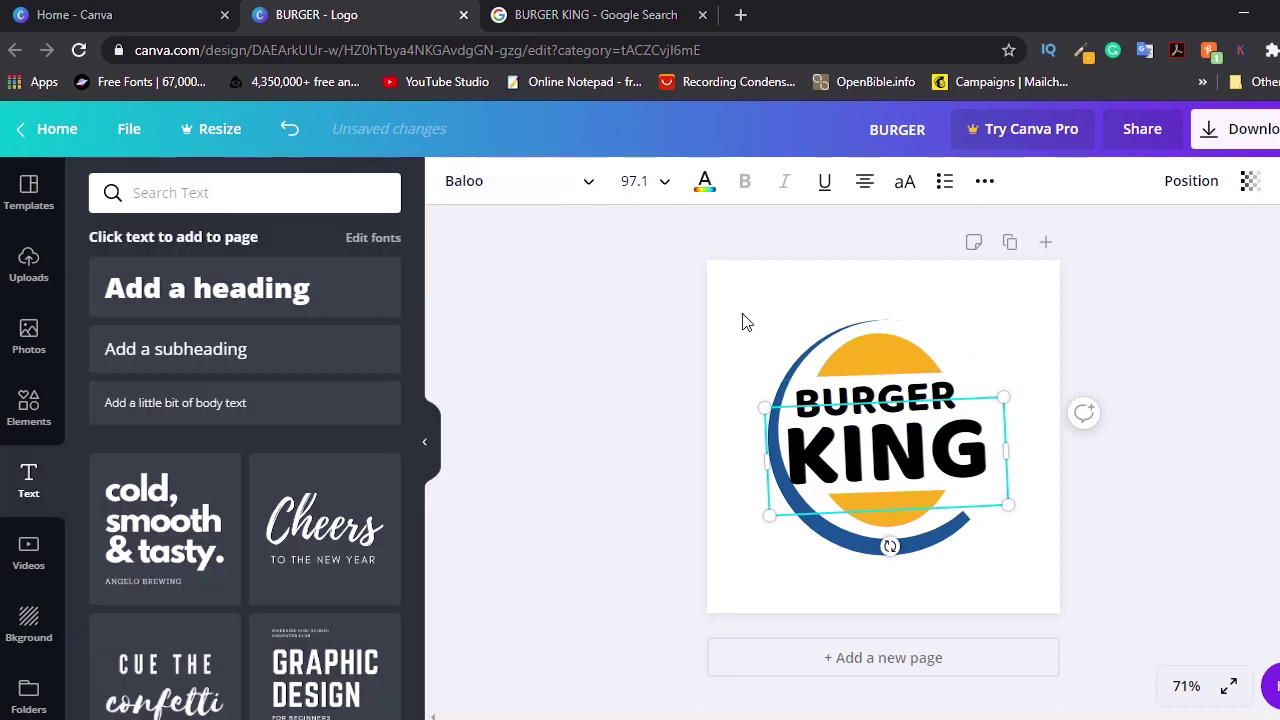
Check the reference logo, then enlarge the BURGER text to size 56.6 and align it above KING.
mouse_move(595, 6)
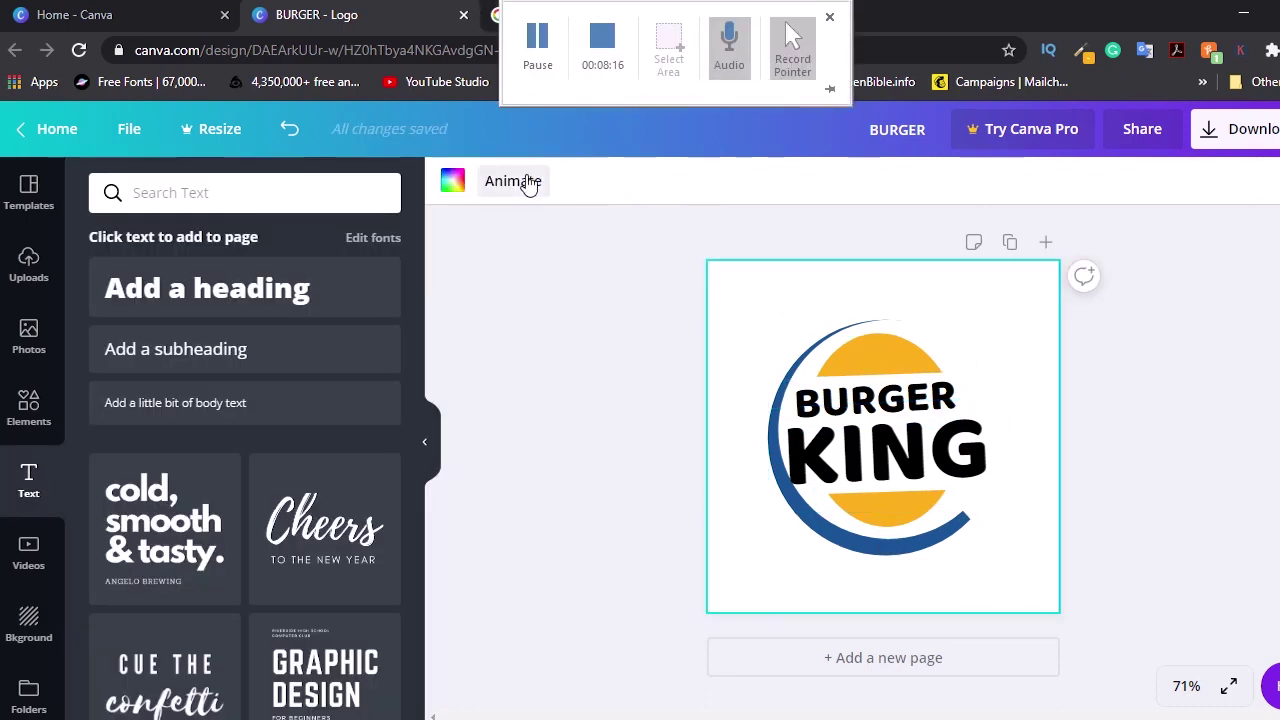
click(545, 15)
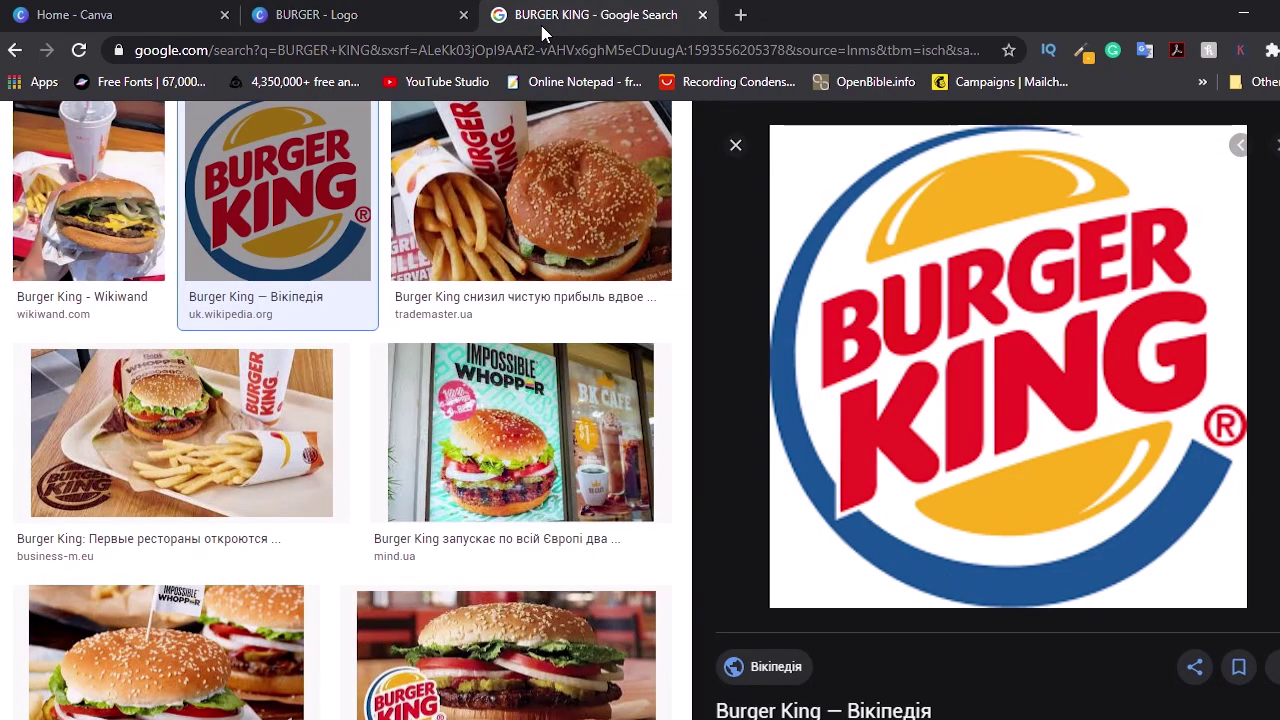
click(380, 15)
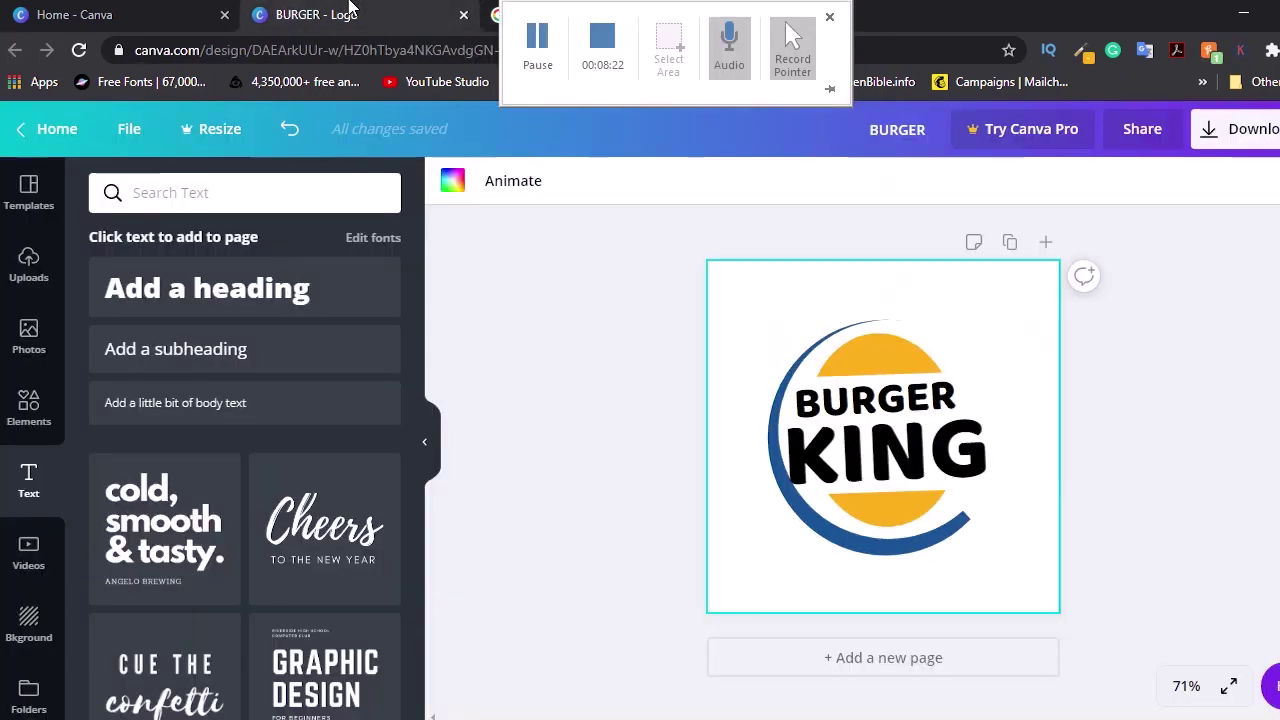
click(862, 405)
click(862, 390)
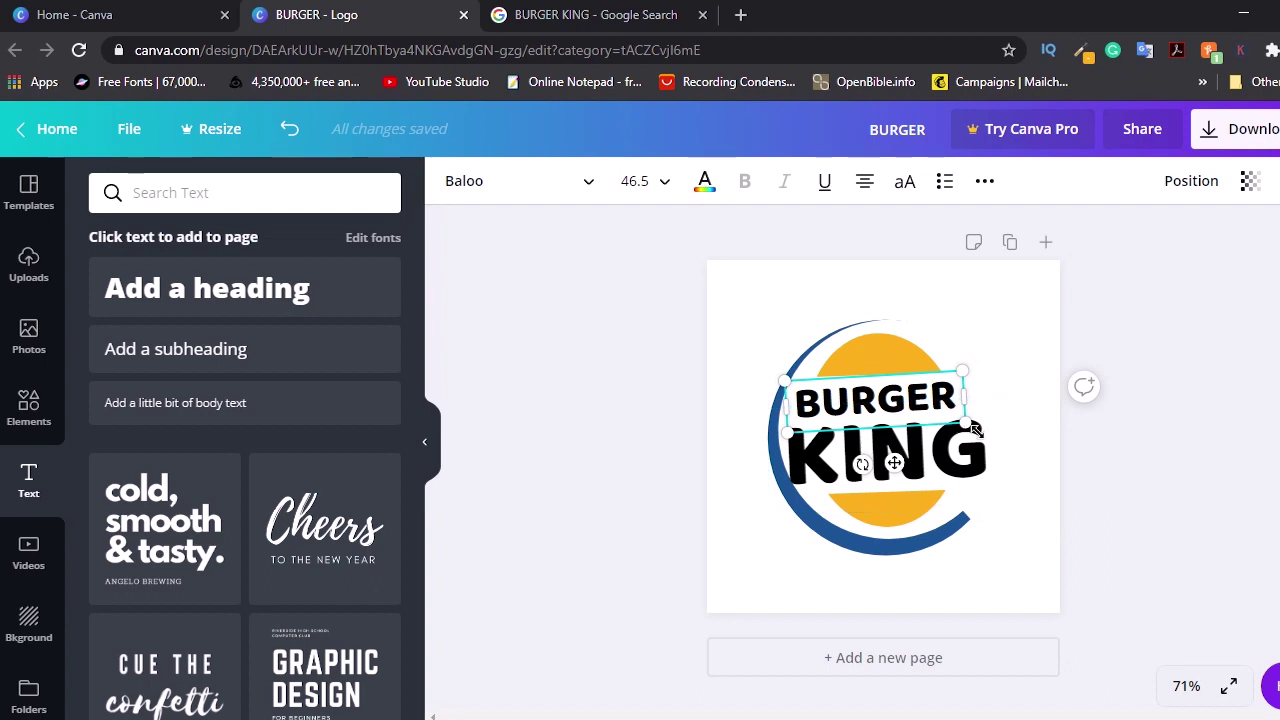
drag(973, 427, 1008, 431)
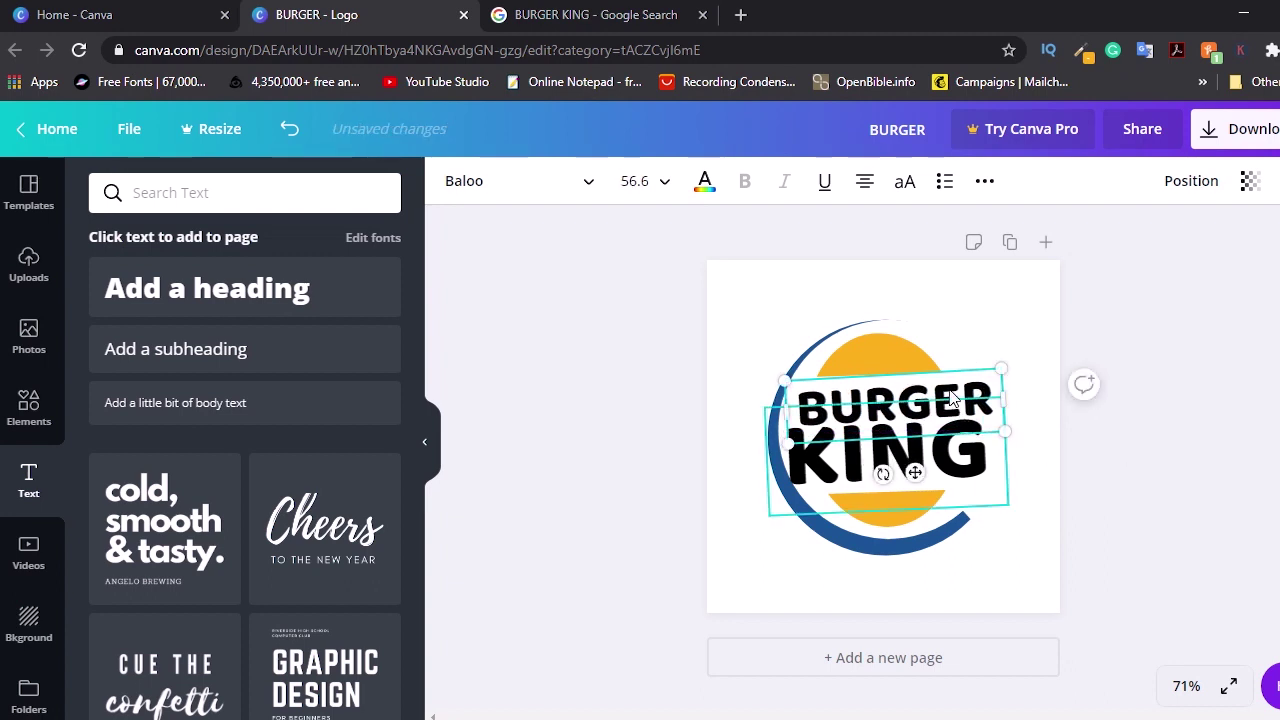
drag(915, 472, 902, 466)
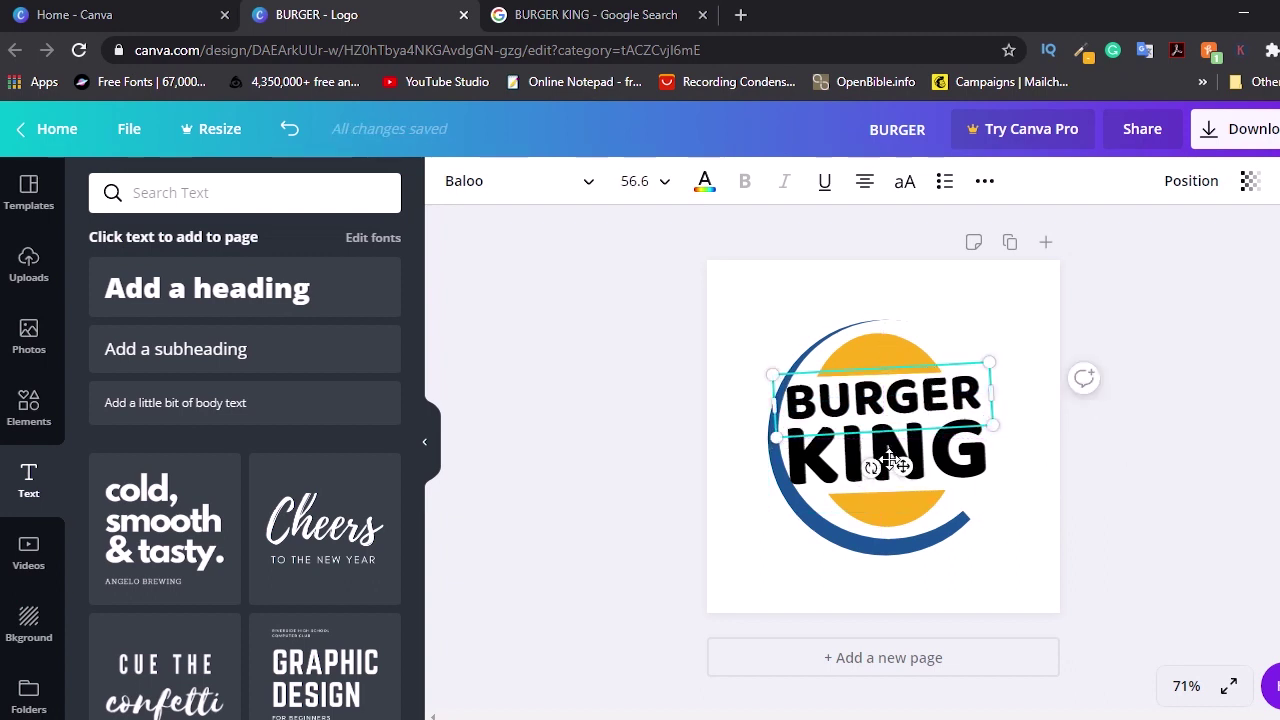
Slightly rotate the BURGER text, nudge it down closer to KING and deselect it.
drag(869, 467, 872, 467)
key(Down)
key(Down)
key(Down)
key(Down)
key(Down)
key(Down)
key(Down)
key(Down)
key(Down)
key(Down)
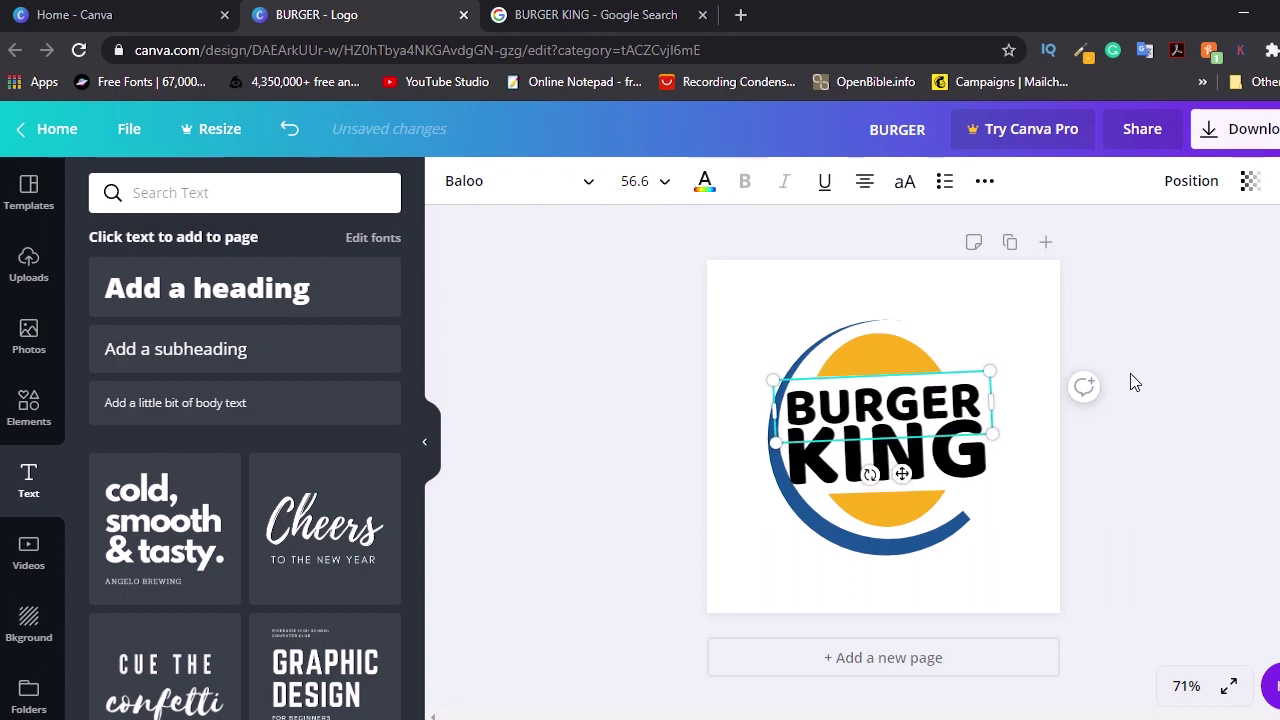
click(982, 289)
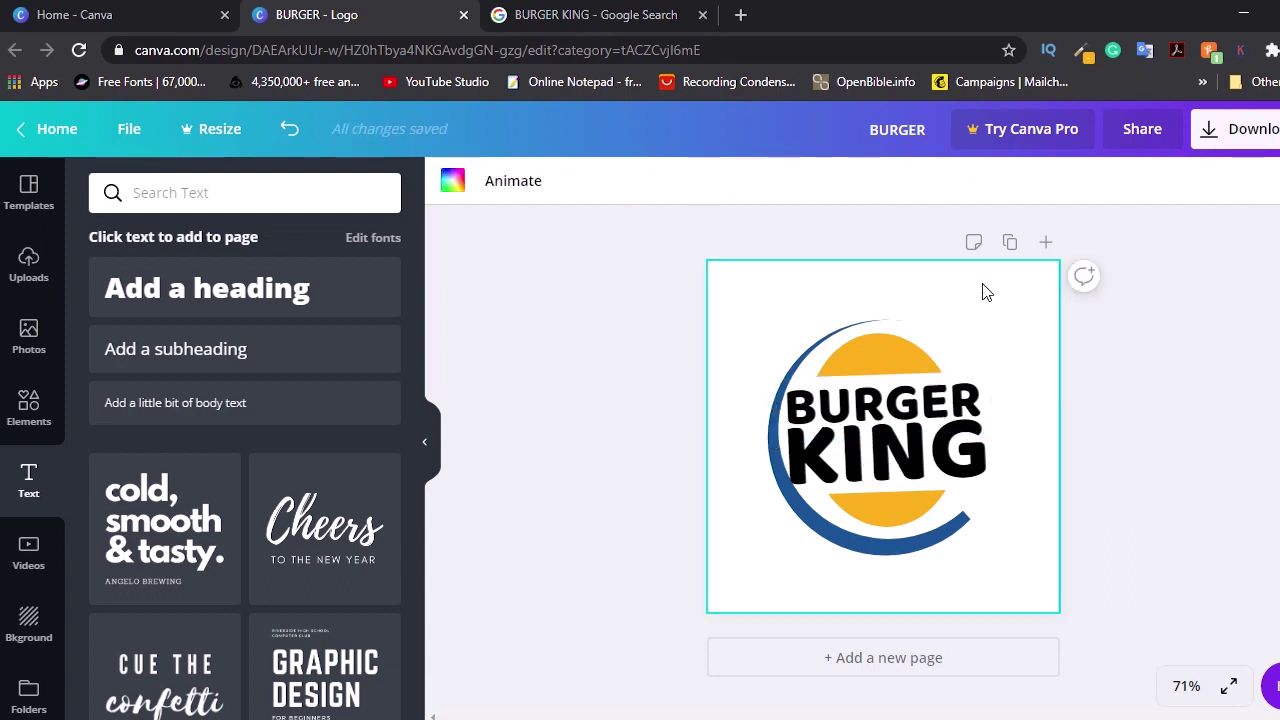
Compare with the reference logo, then reduce the height of the orange circle at its upper and lower ends.
mouse_move(556, 8)
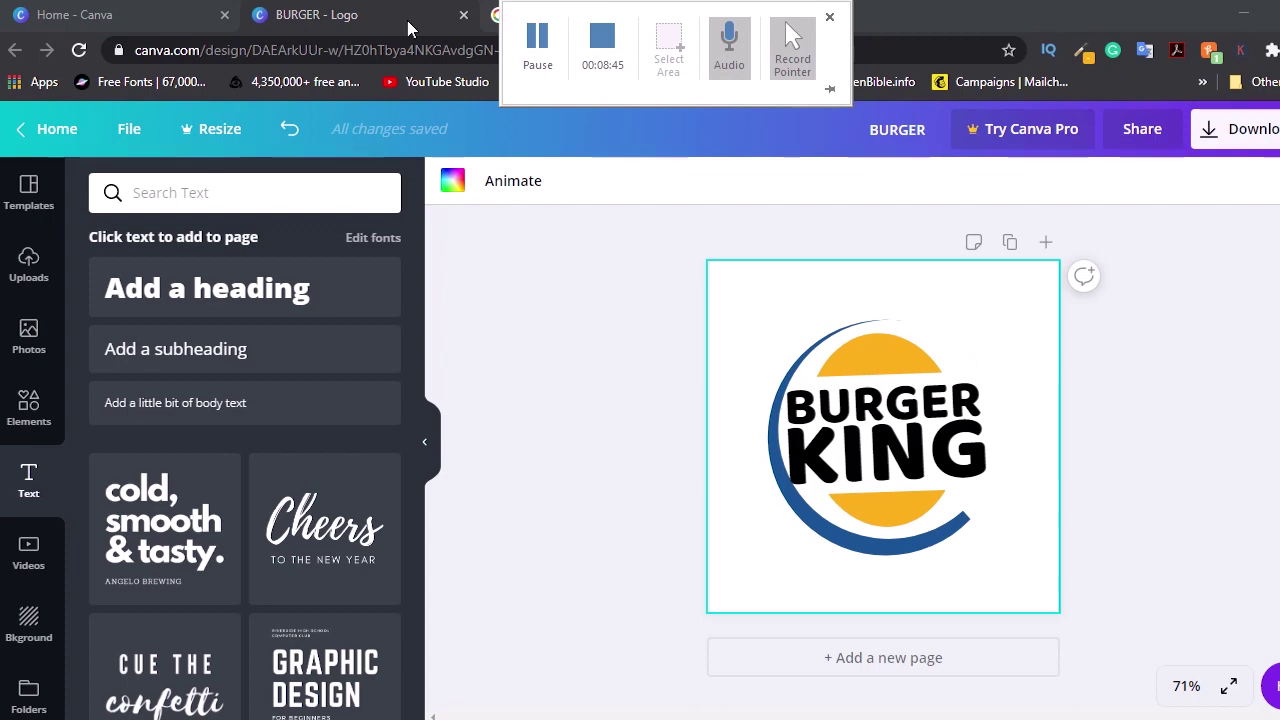
click(510, 15)
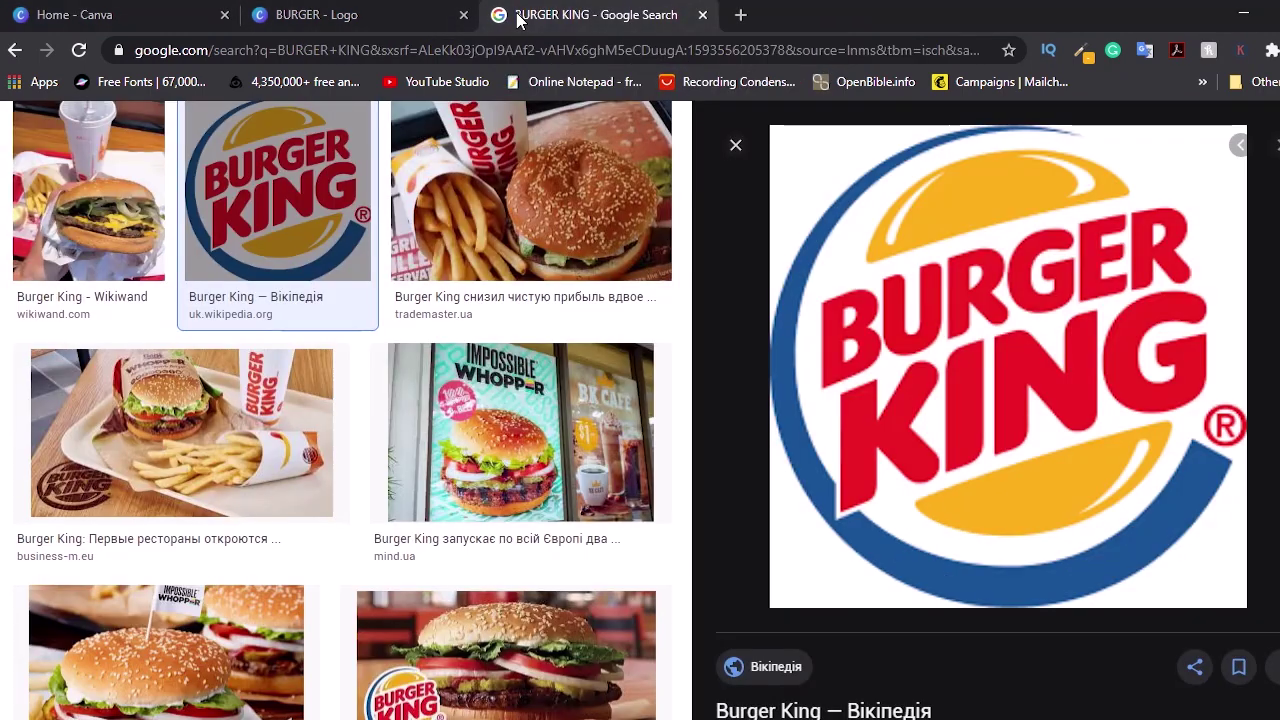
click(405, 12)
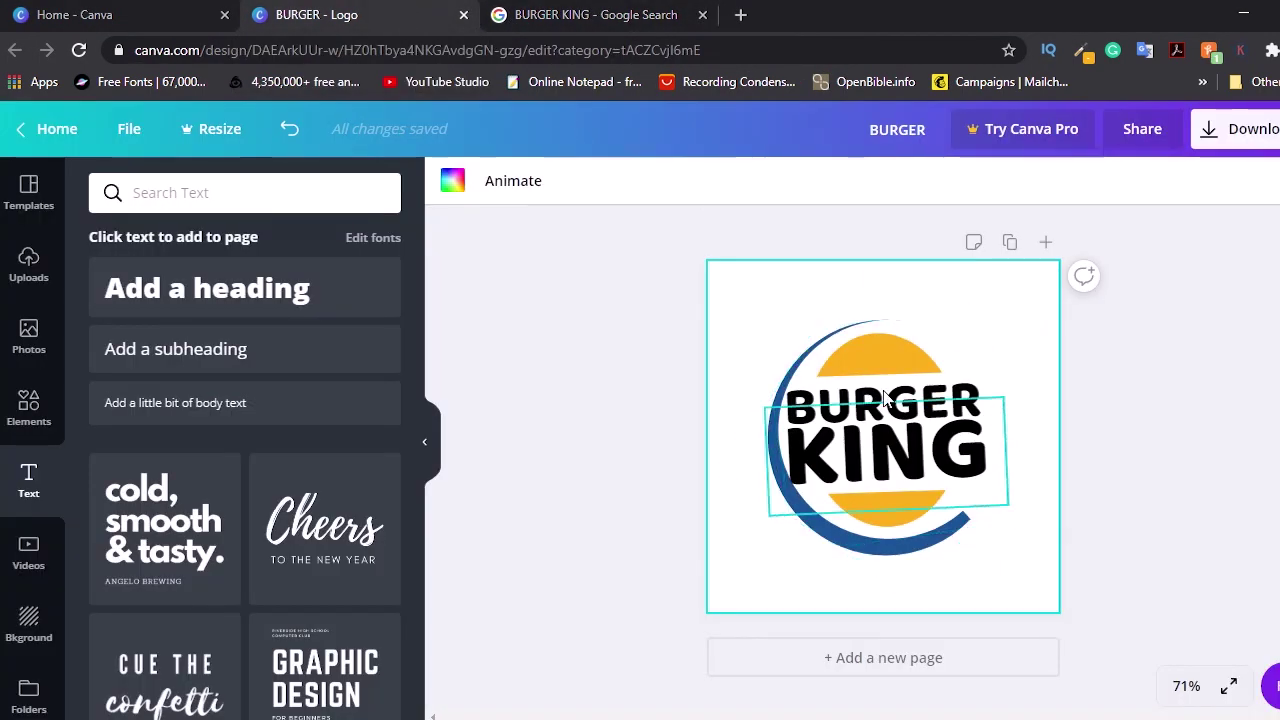
click(883, 359)
drag(871, 338, 869, 341)
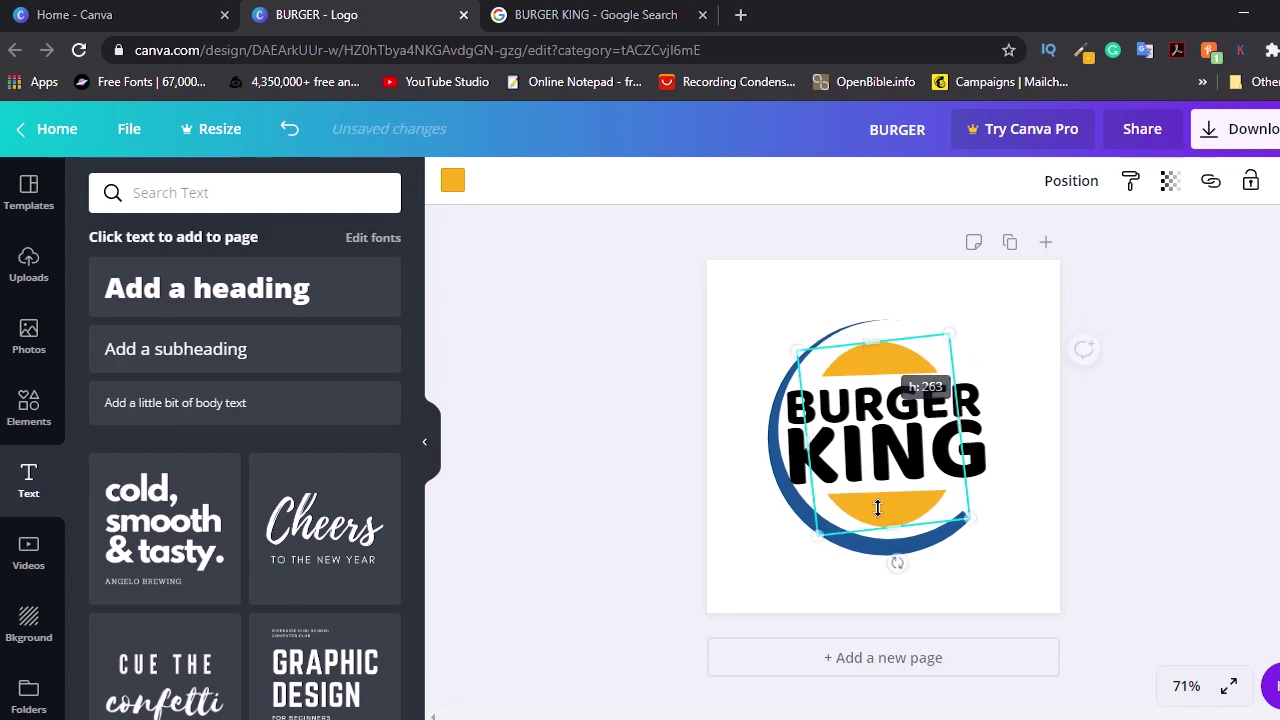
drag(893, 508, 893, 520)
click(755, 324)
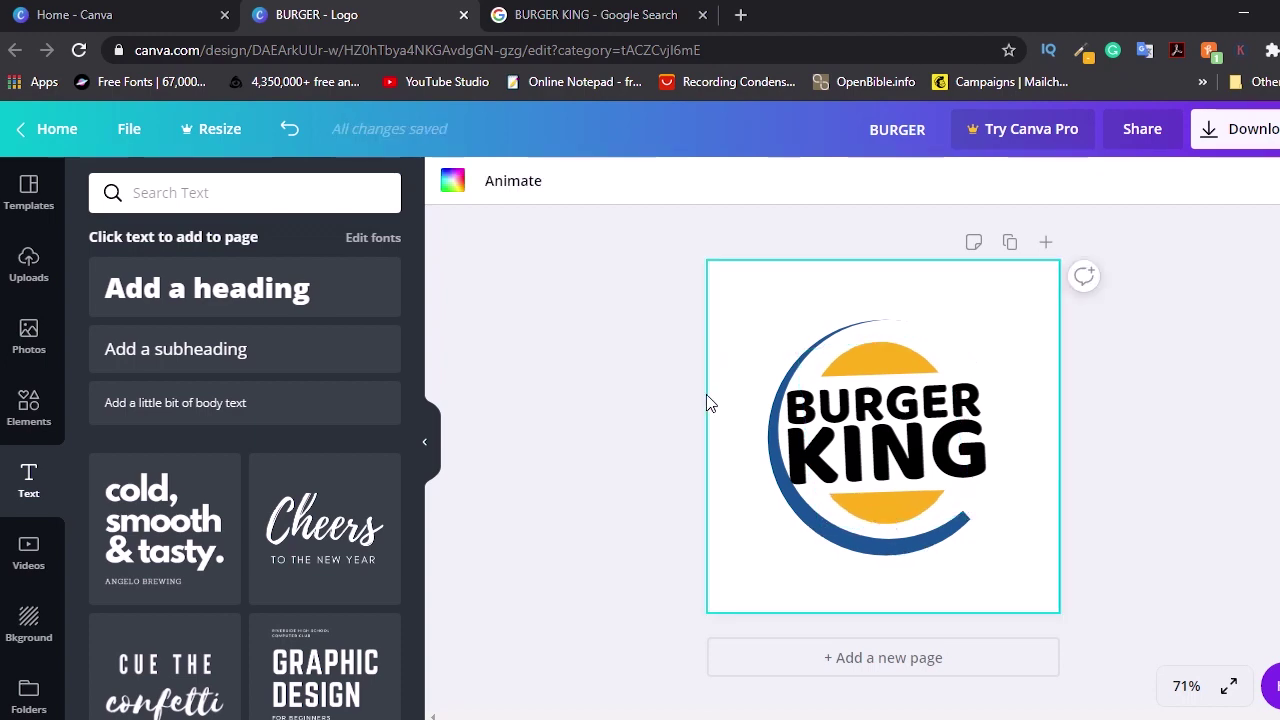
Check the reference logo again and reduce the BURGER text to size 53.6.
click(596, 14)
click(349, 14)
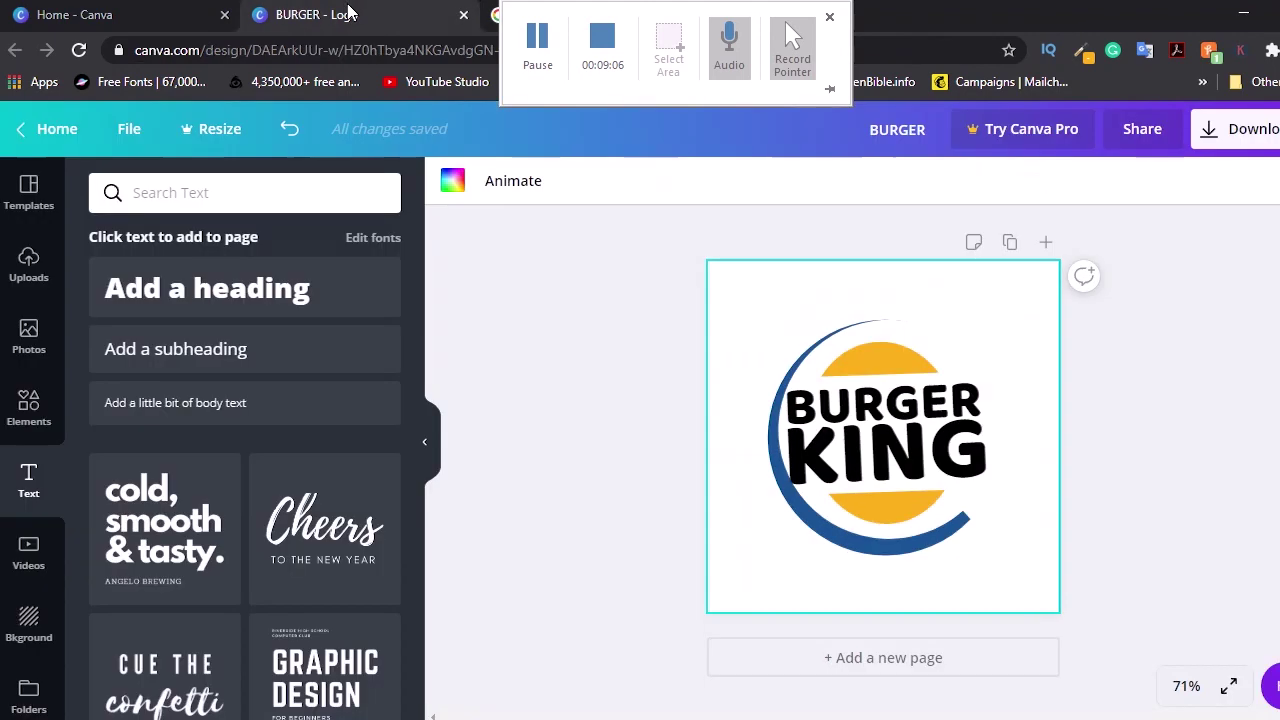
click(815, 400)
click(812, 388)
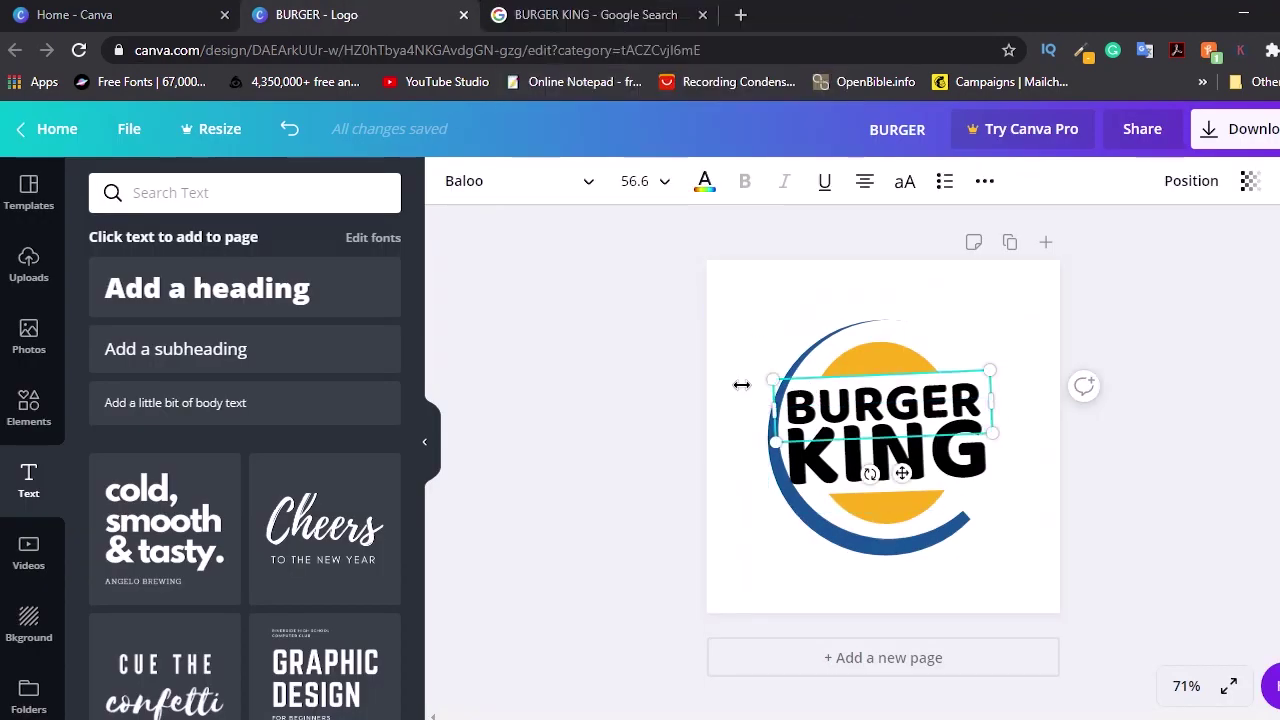
drag(771, 377, 783, 380)
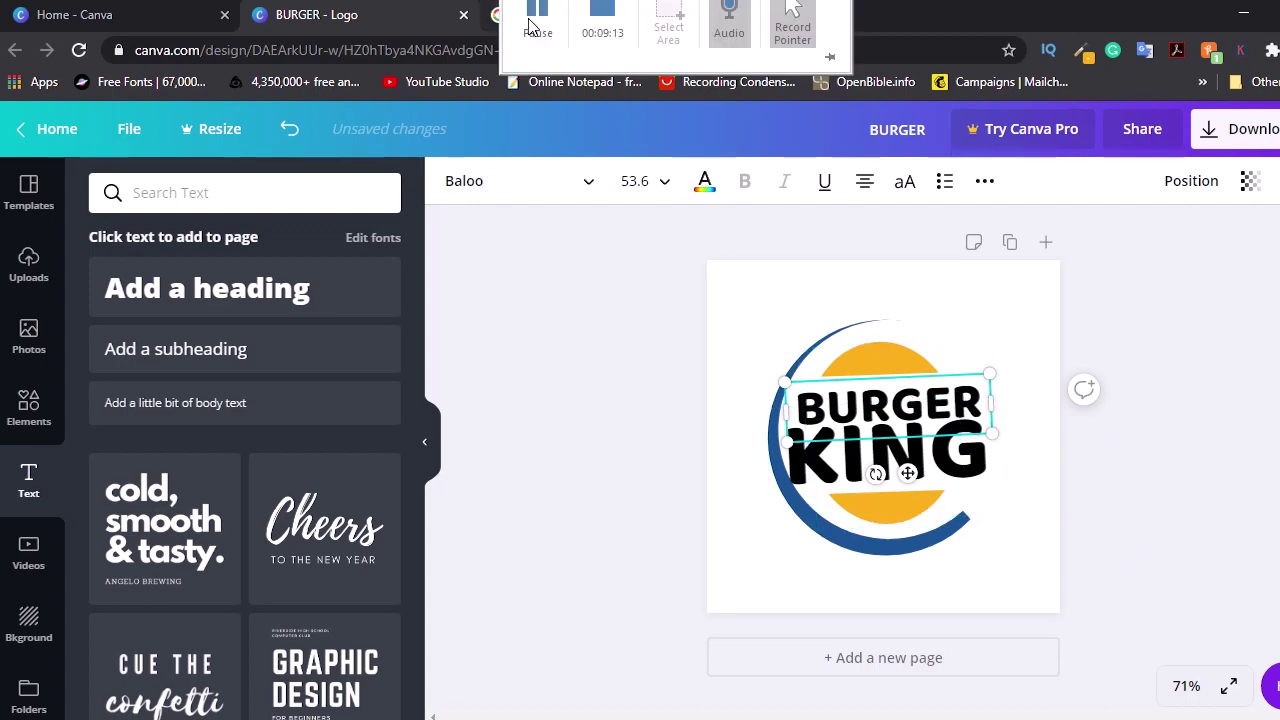
Switch to the reference logo in Google Images and sample the red of its lettering with the page colour picker.
click(497, 13)
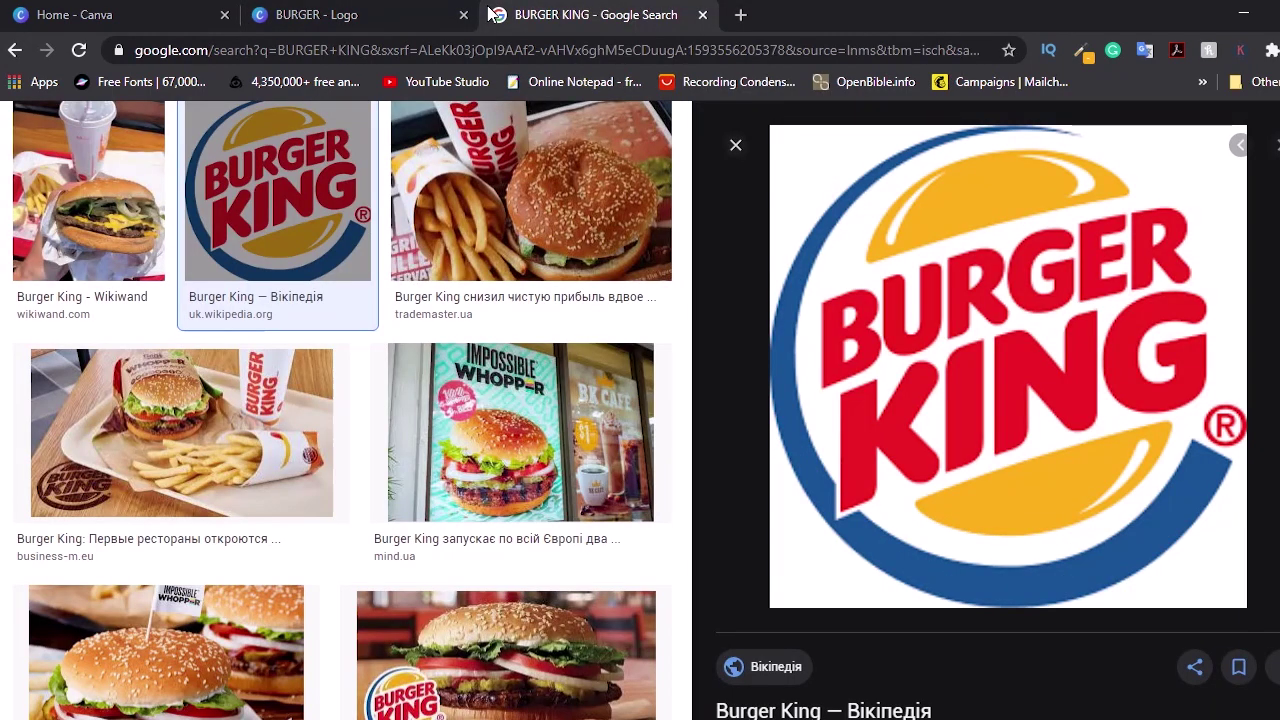
click(337, 14)
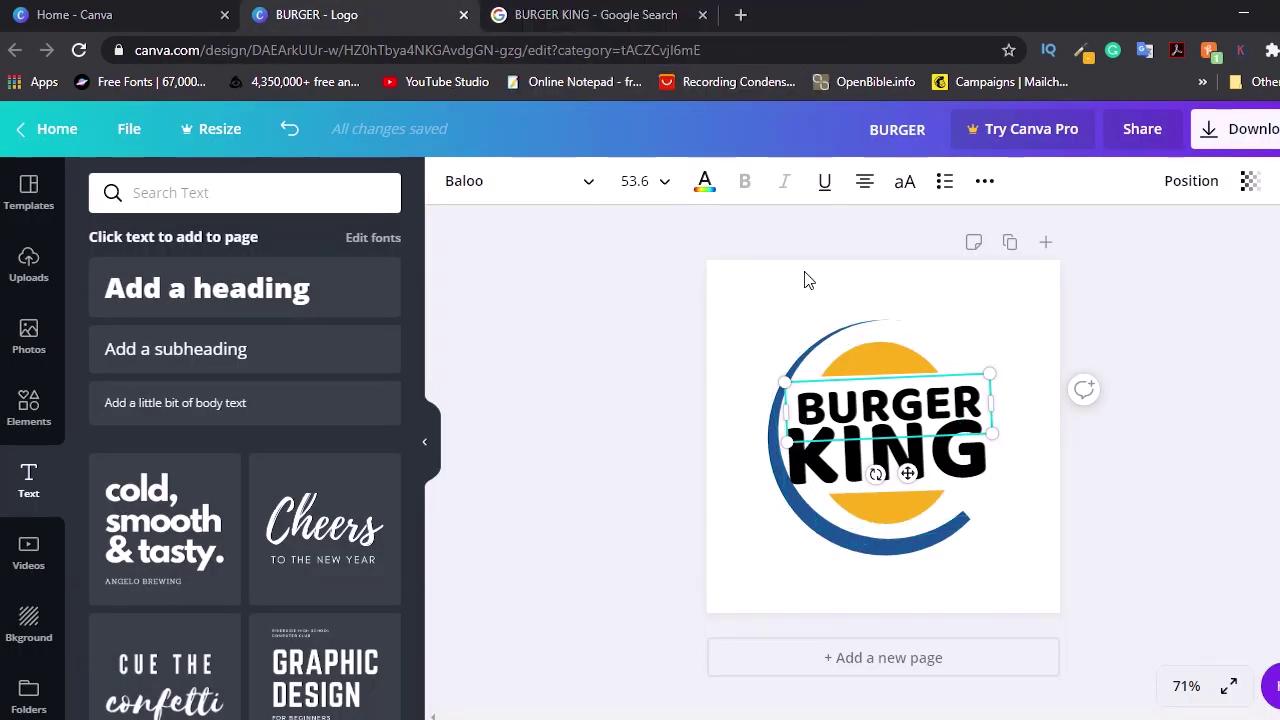
click(497, 14)
click(1080, 50)
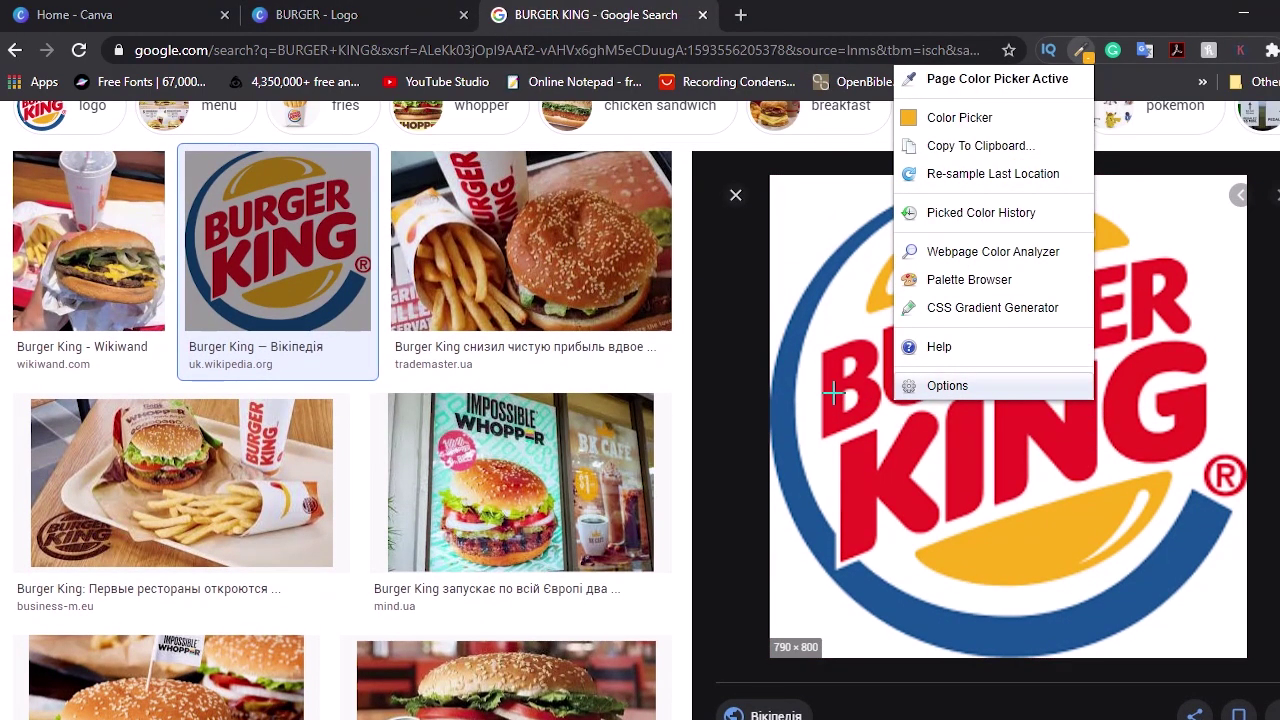
click(871, 274)
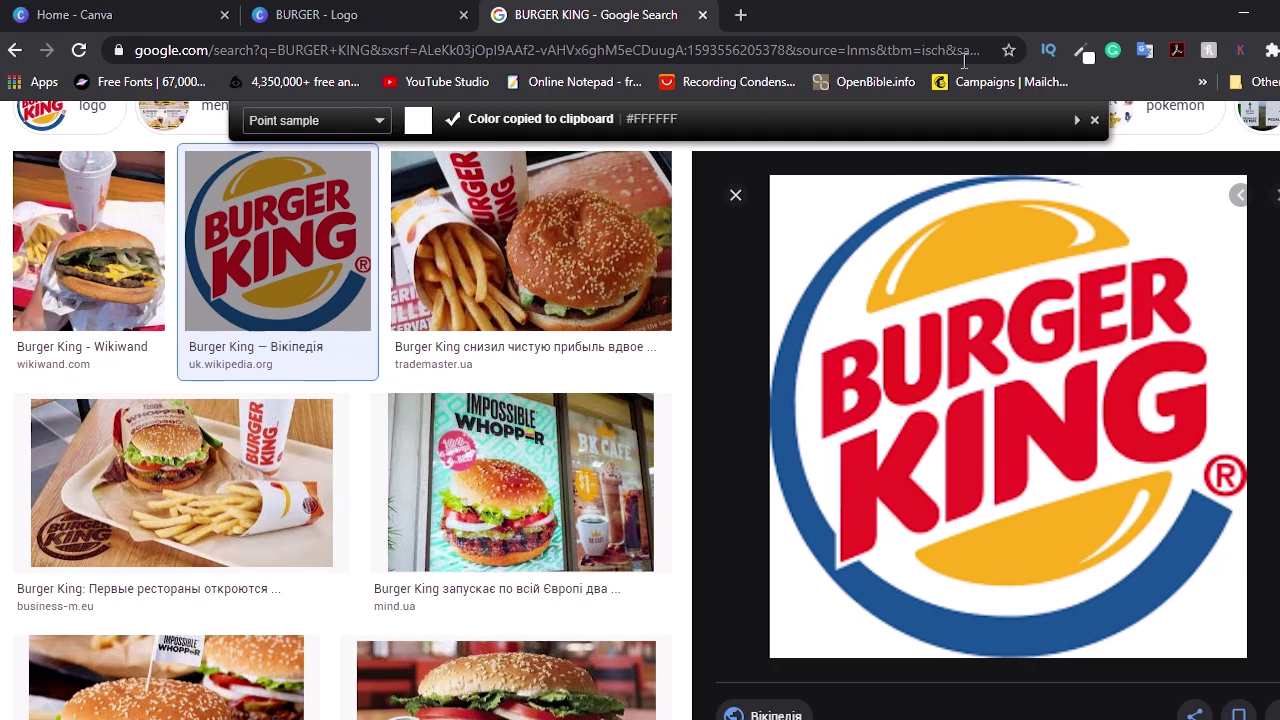
click(1082, 51)
click(850, 392)
Return to the Canva design and set both the BURGER and KING texts to the sampled red #EE151D.
click(380, 14)
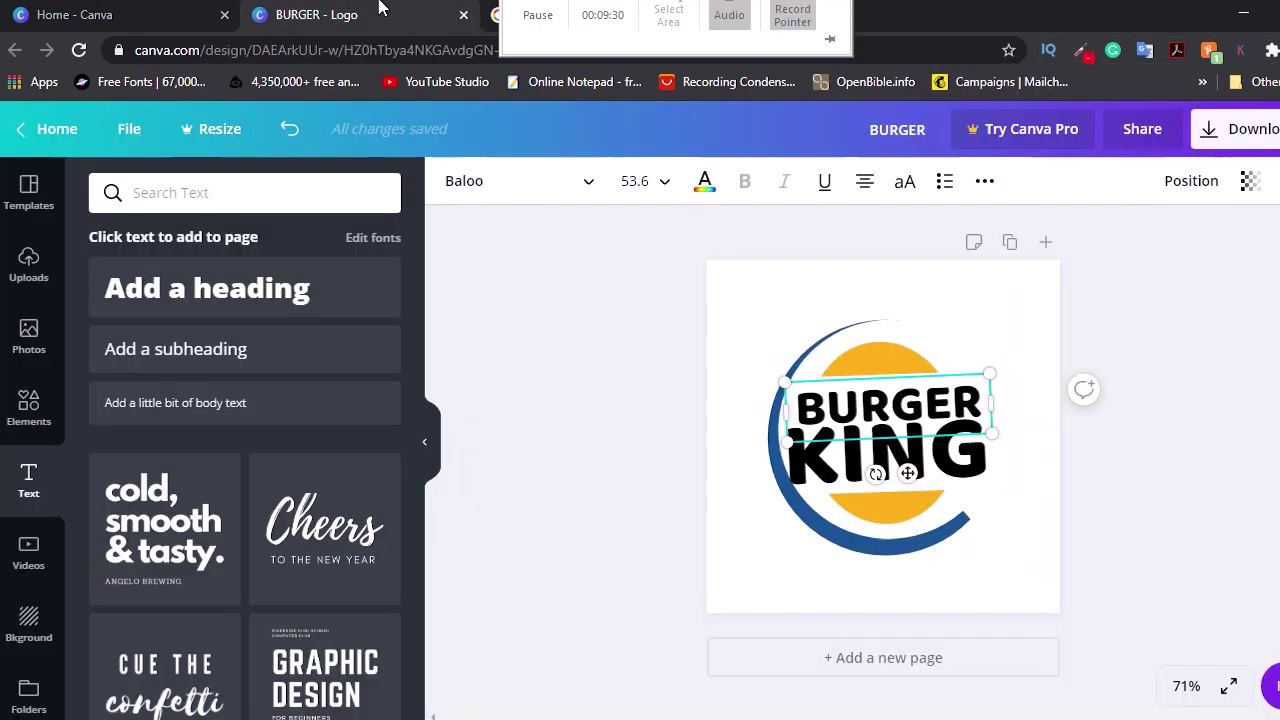
click(705, 183)
click(109, 285)
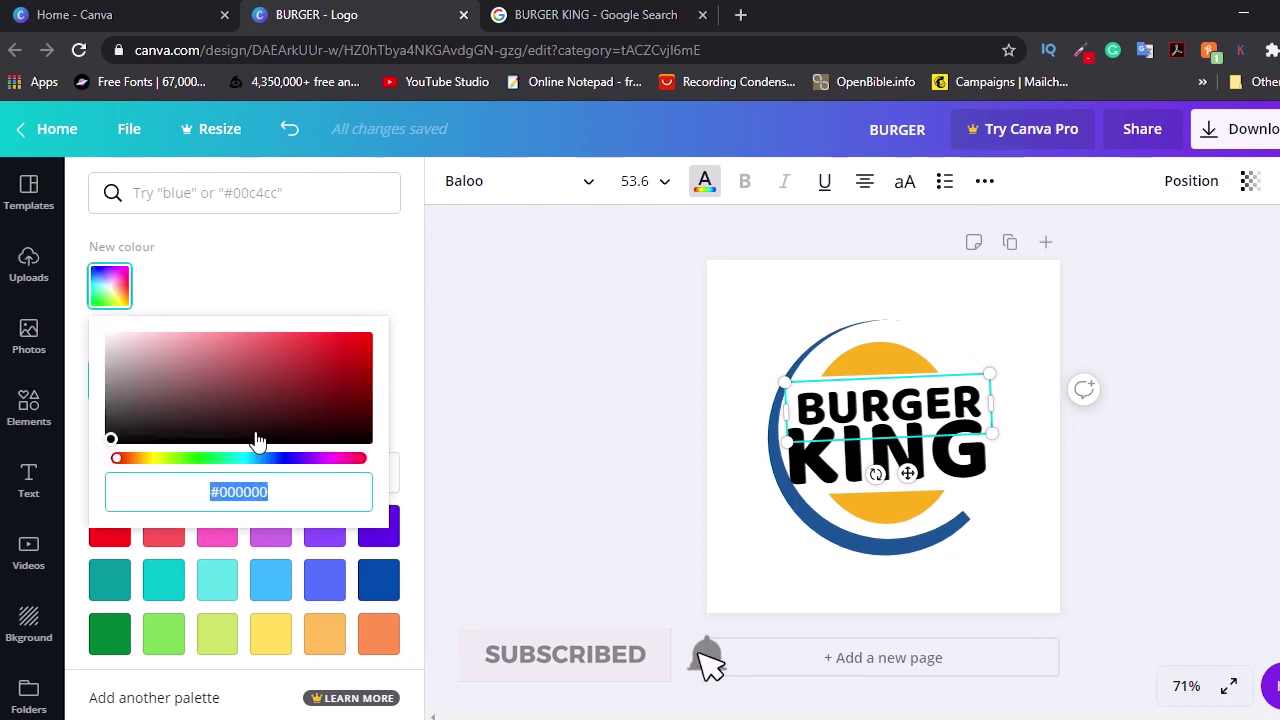
key(ctrl+v)
click(880, 455)
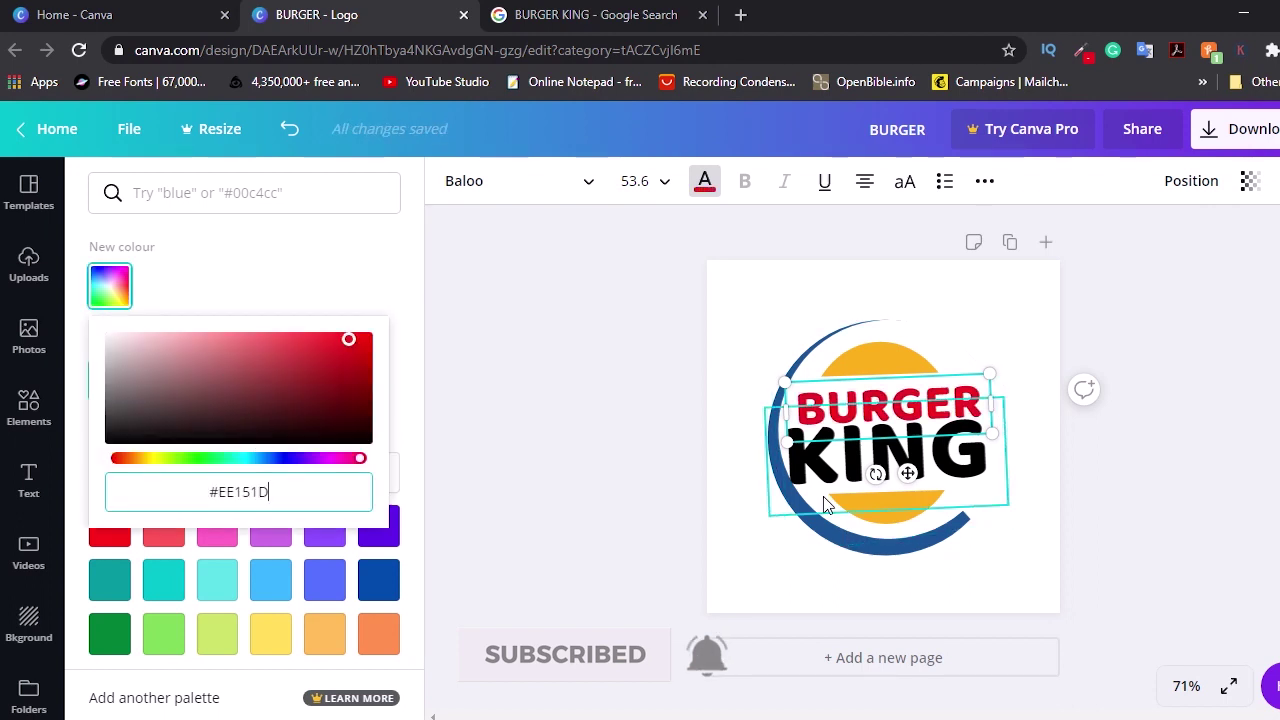
click(109, 285)
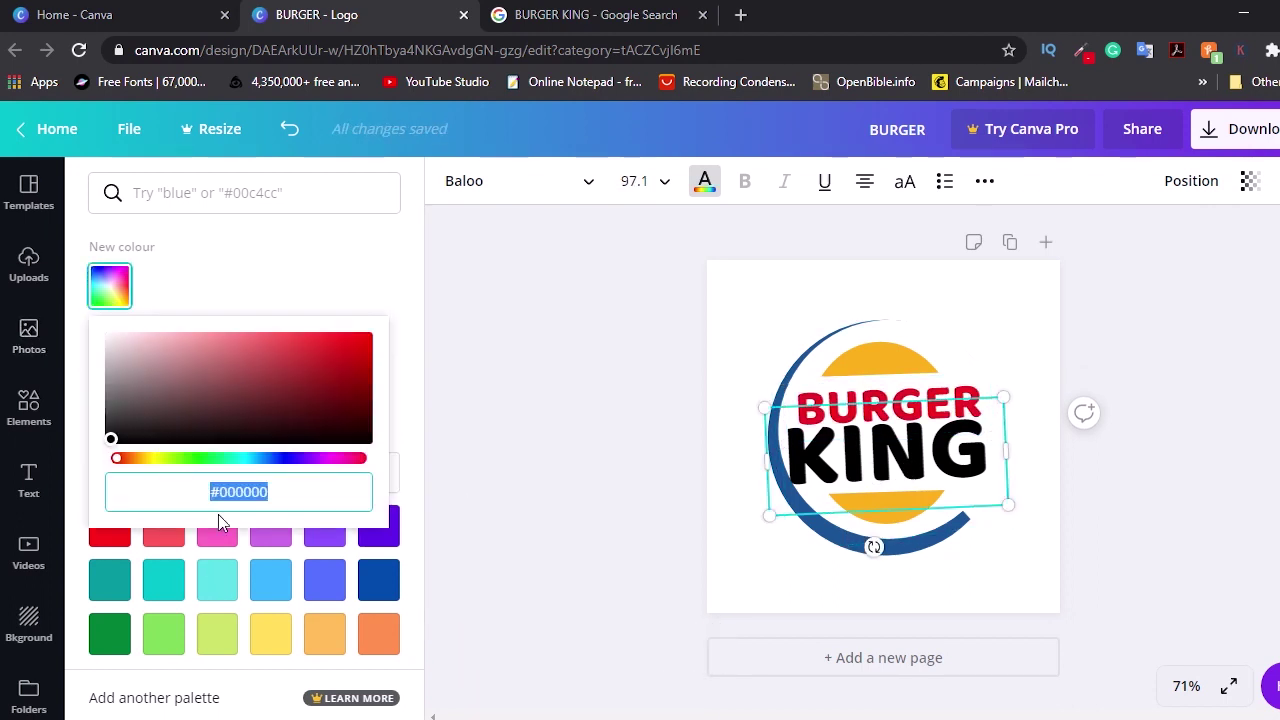
key(ctrl+v)
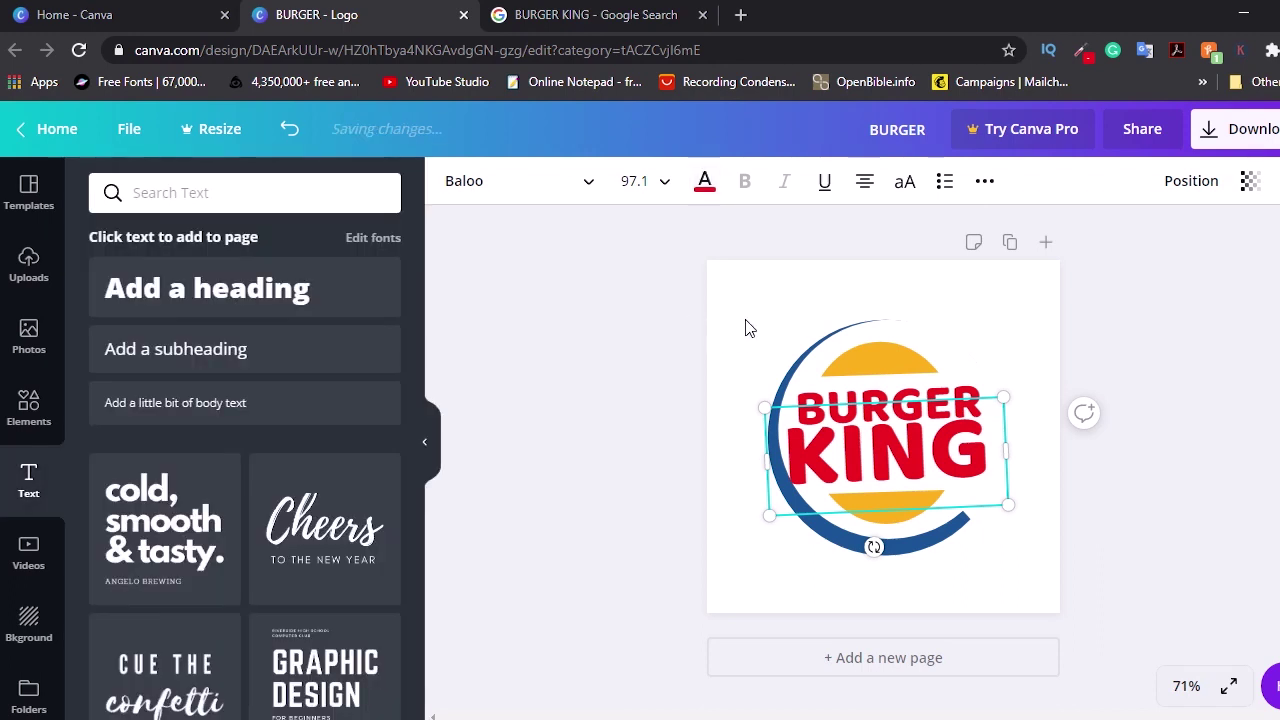
click(745, 325)
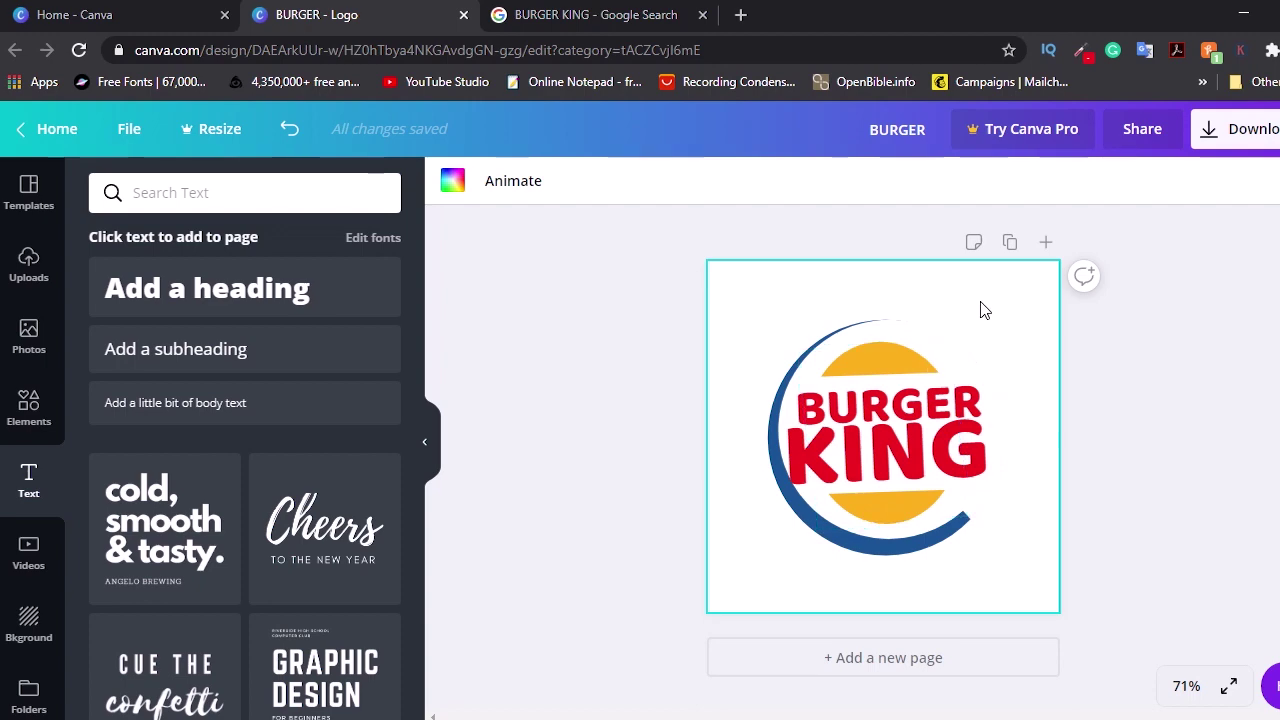
Check the reference logo, then search Google for "special text characters" in a new browser tab.
click(574, 15)
click(570, 50)
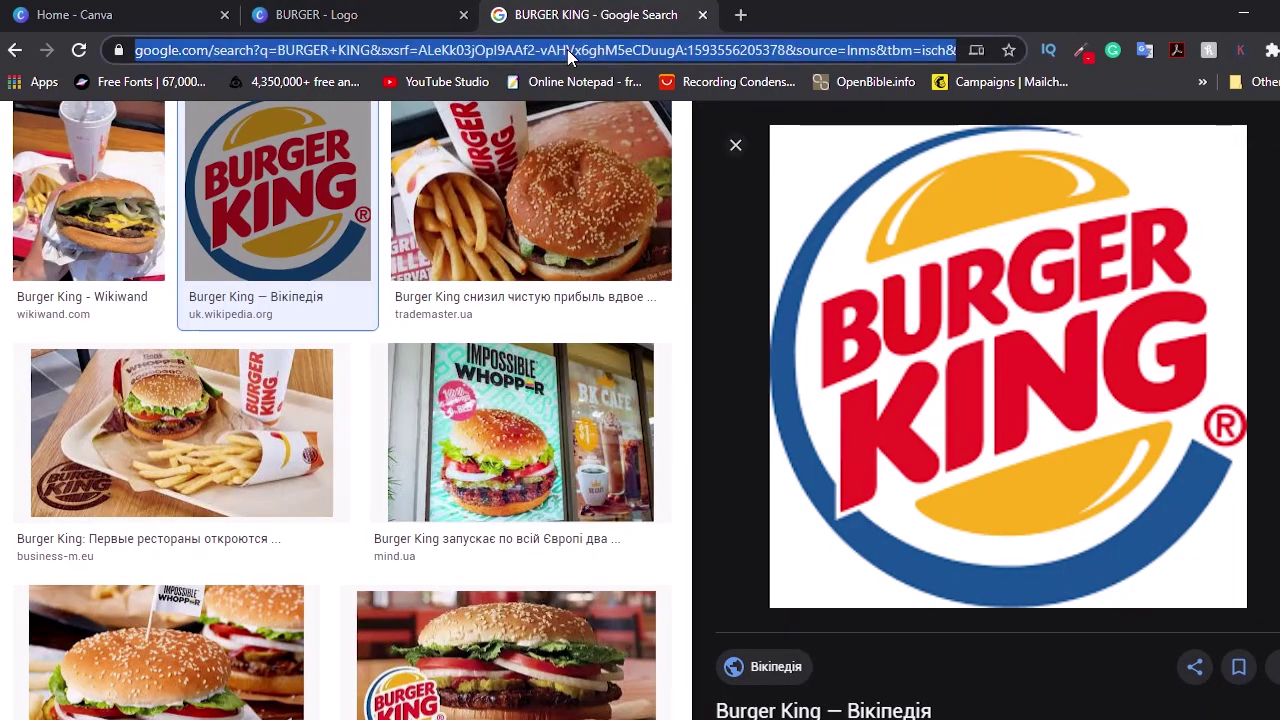
click(740, 16)
text(SPE)
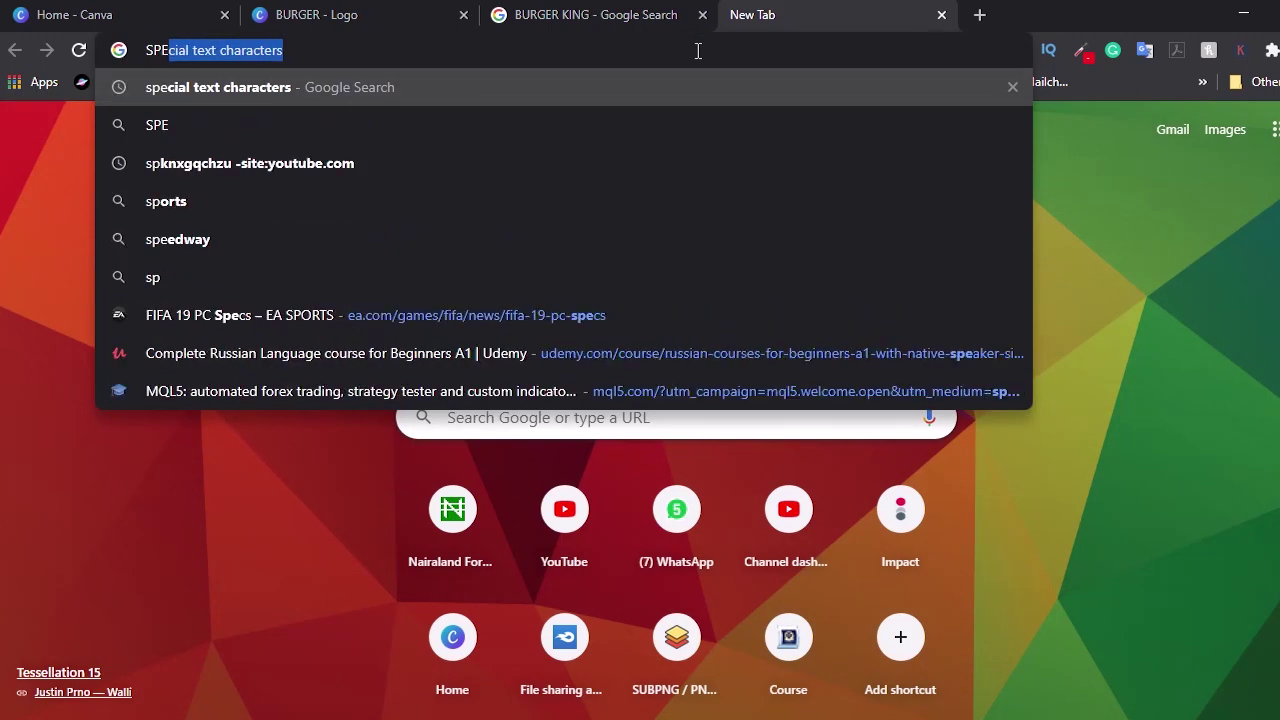
text(CIAL)
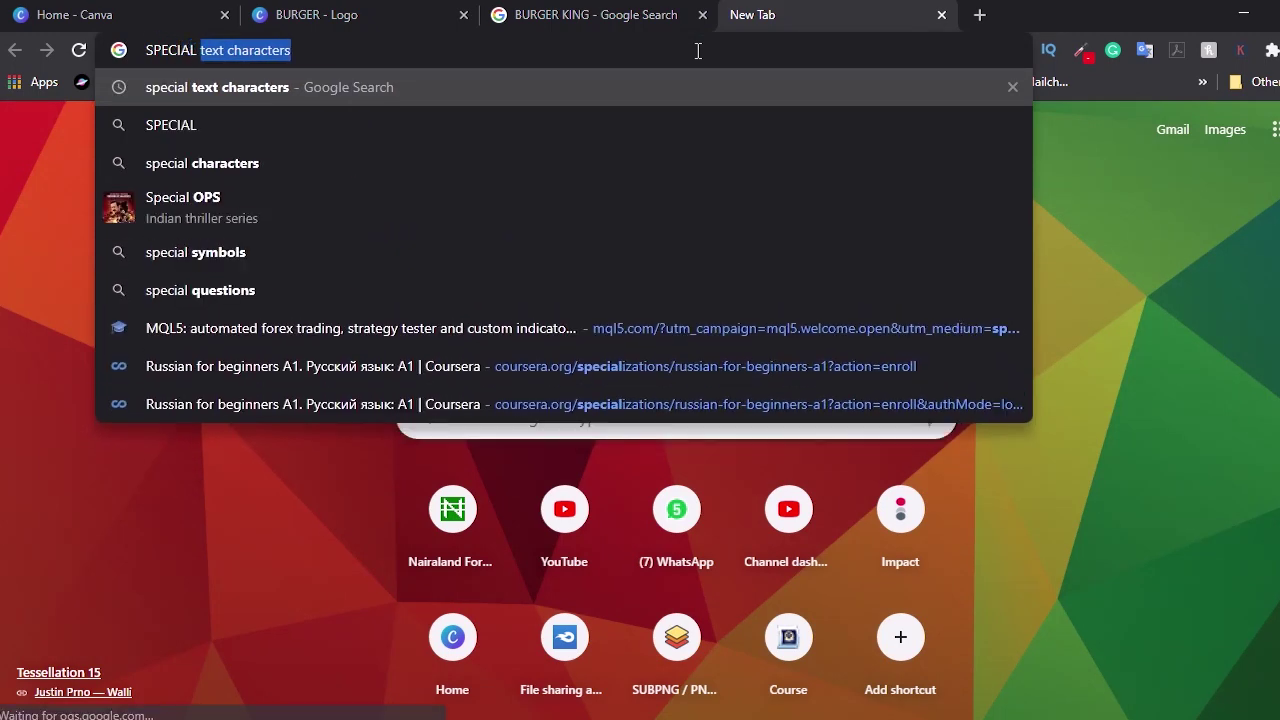
key(Return)
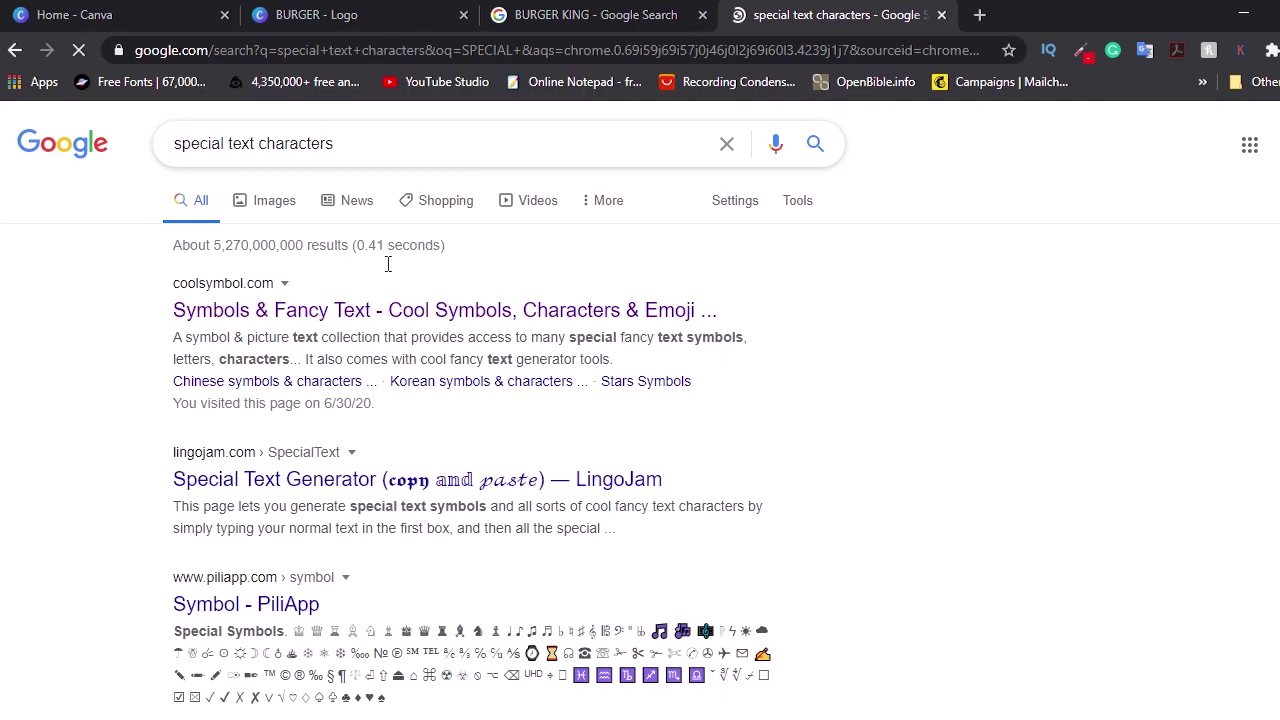
Copy the ® symbol from coolsymbol.com and add it to the Canva logo design as a new heading text.
click(390, 314)
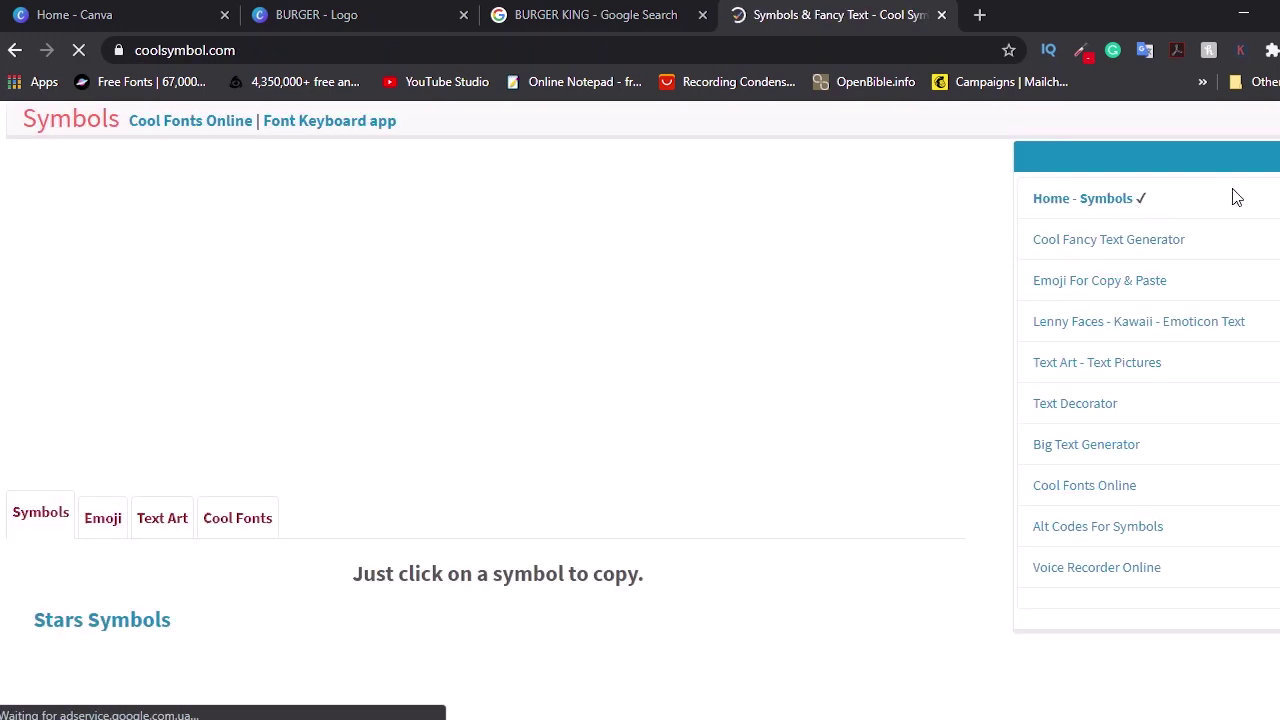
scroll(1234, 197, down, 5)
scroll(1234, 197, down, 2)
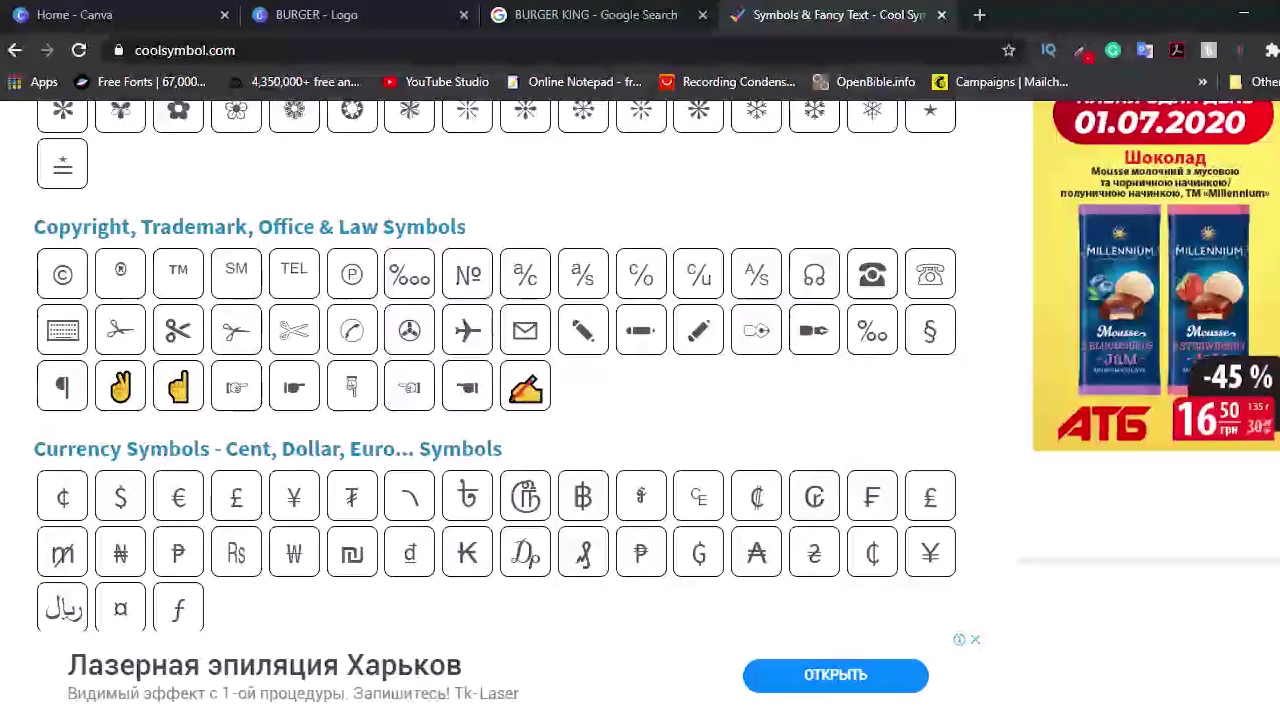
click(306, 14)
click(276, 318)
key(BackSpace)
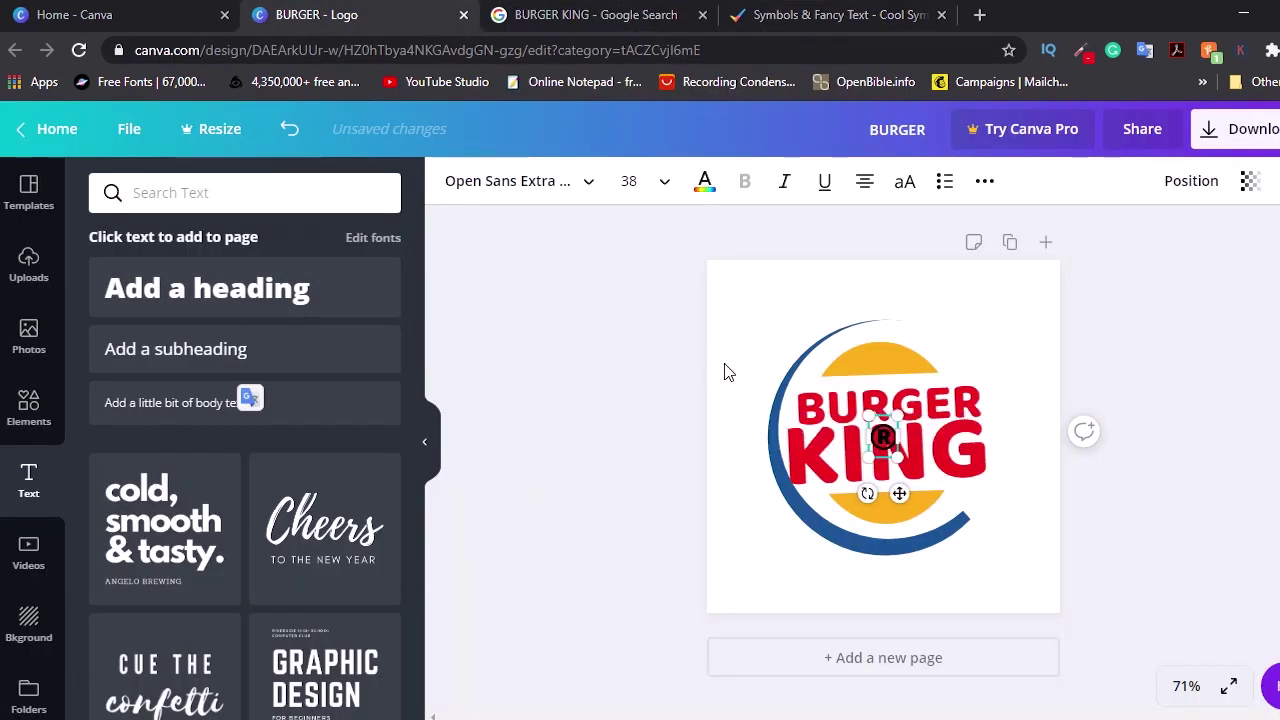
Shrink the ® text to size 23.8 and place it at the lower end of the blue arc.
drag(878, 412, 975, 518)
drag(1002, 567, 997, 557)
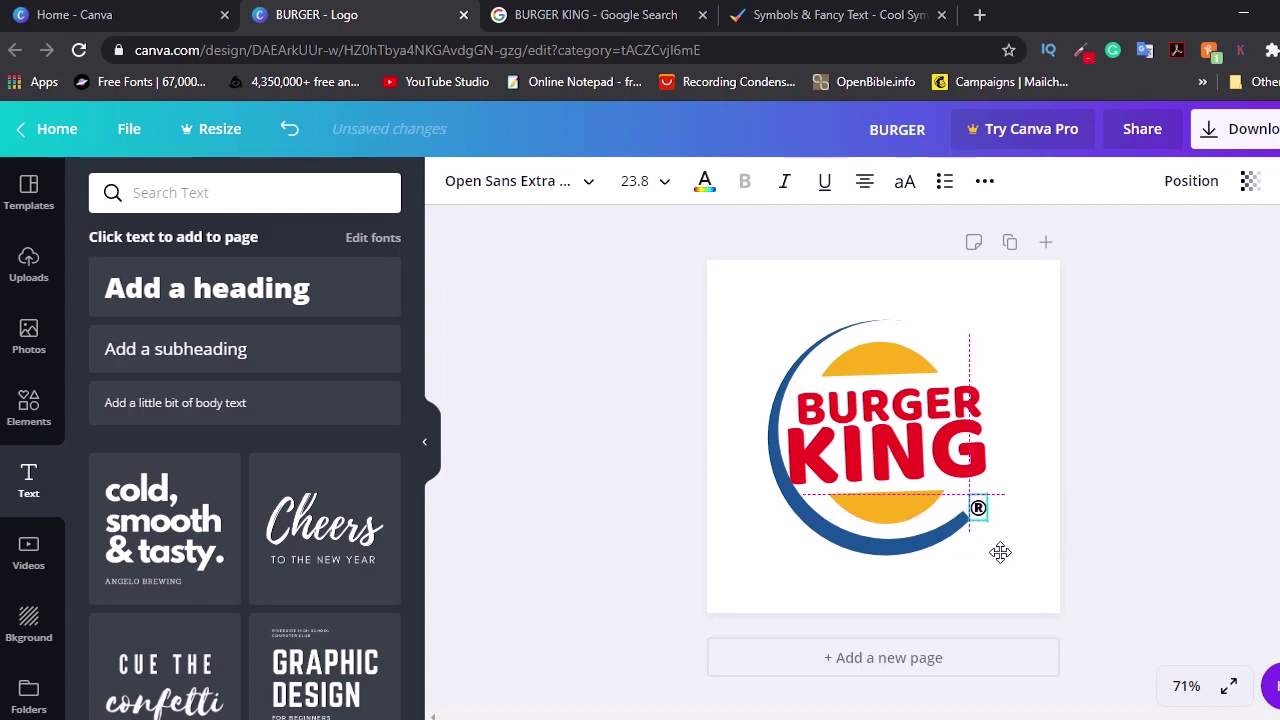
drag(1009, 547, 1010, 547)
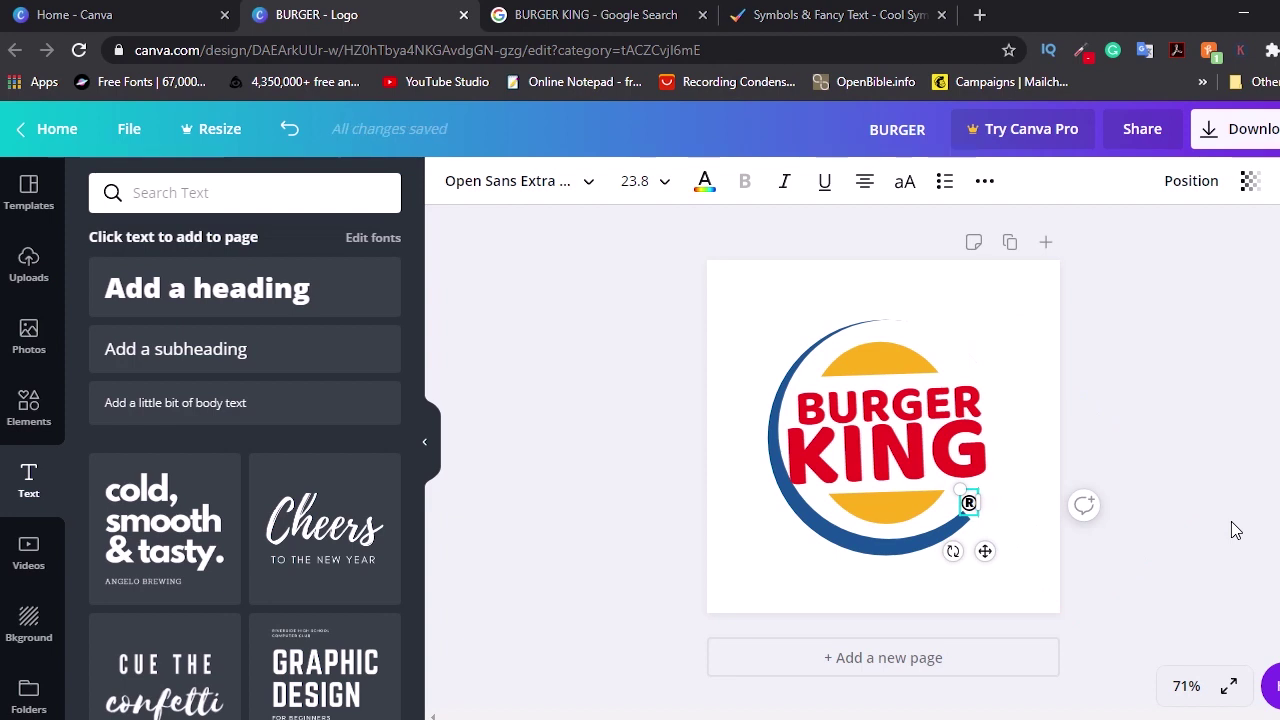
click(1186, 686)
click(1175, 372)
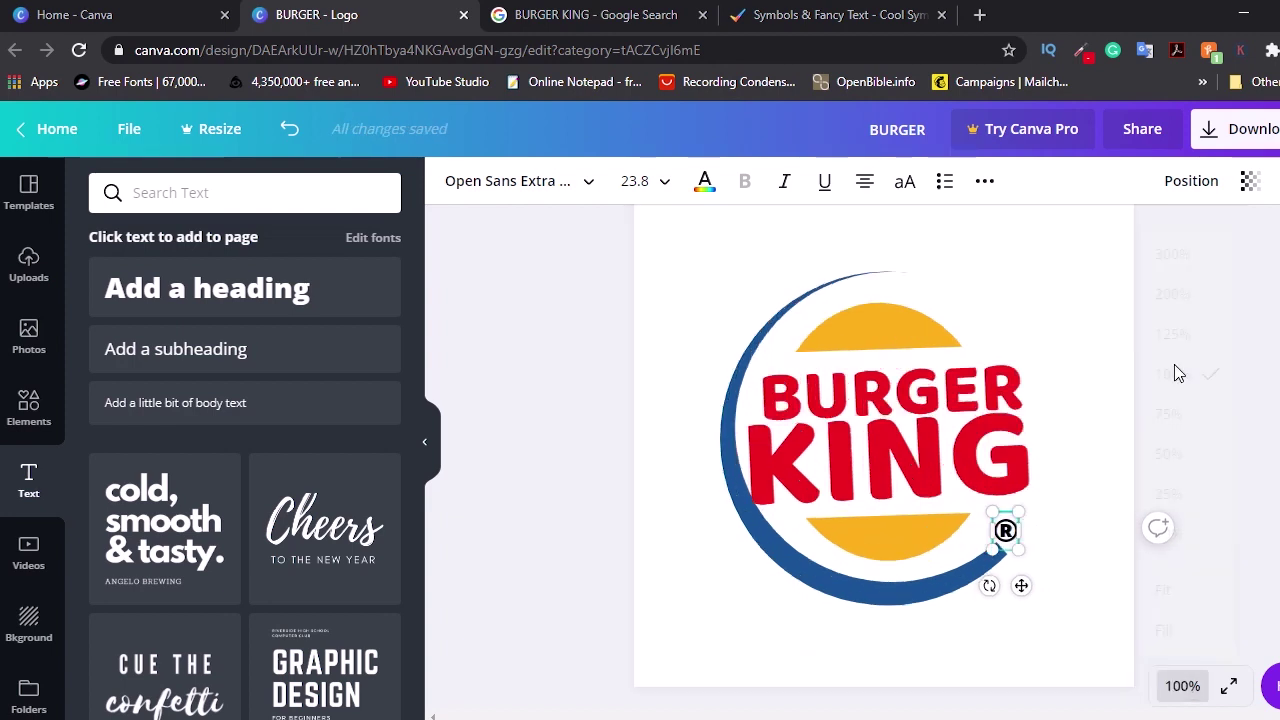
click(1178, 686)
click(1171, 340)
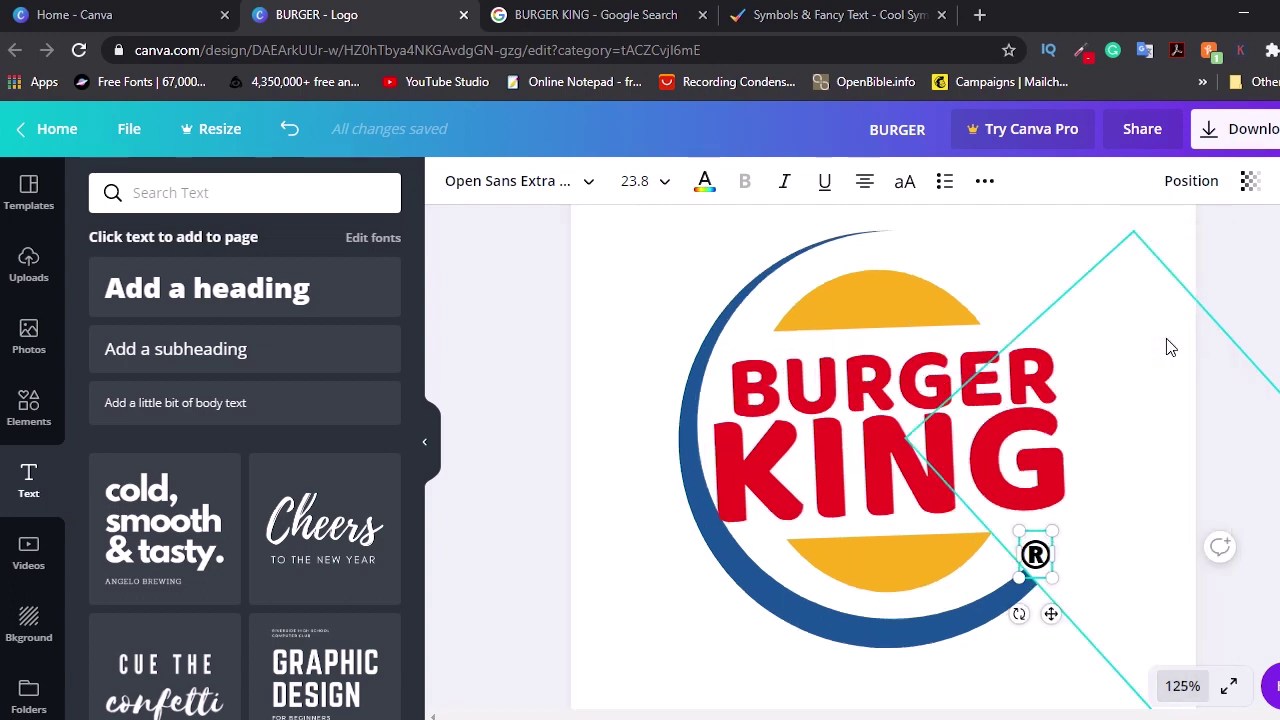
mouse_move(1037, 530)
mouse_down()
mouse_move(1052, 535)
mouse_move(1042, 539)
mouse_up()
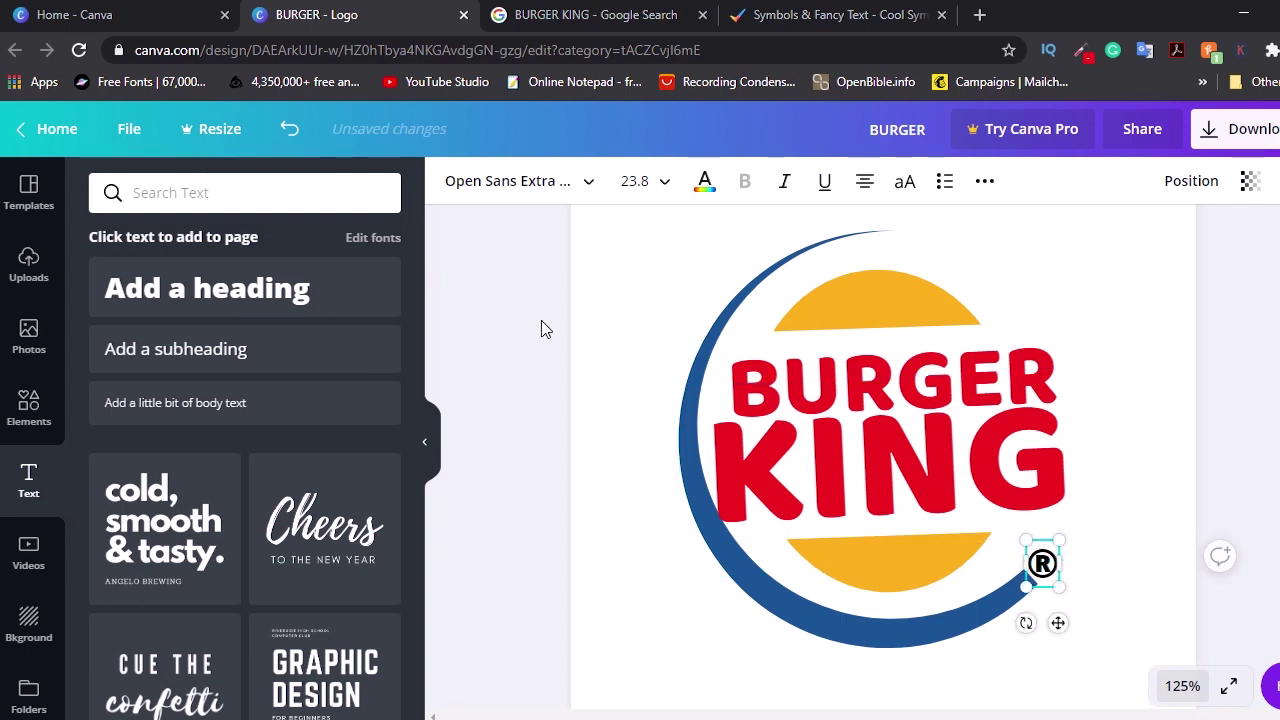
Recolour the ® symbol with the document's red used for the lettering.
click(705, 183)
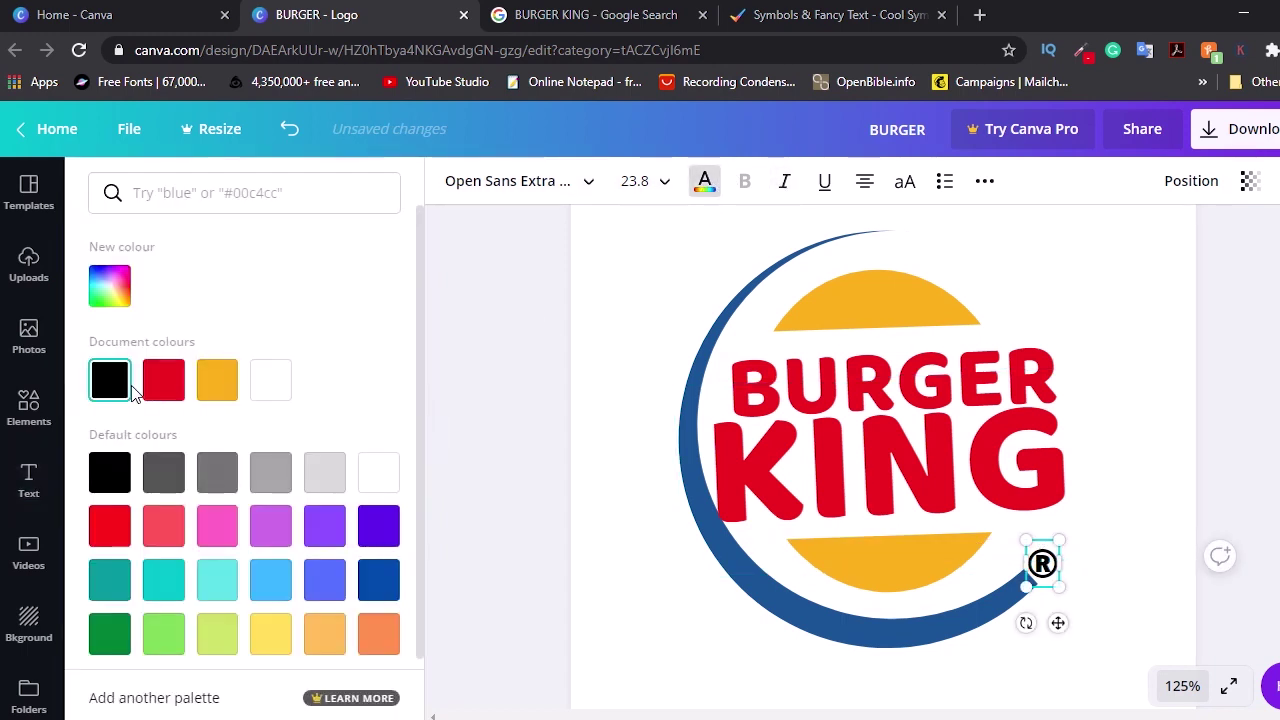
click(163, 377)
click(600, 325)
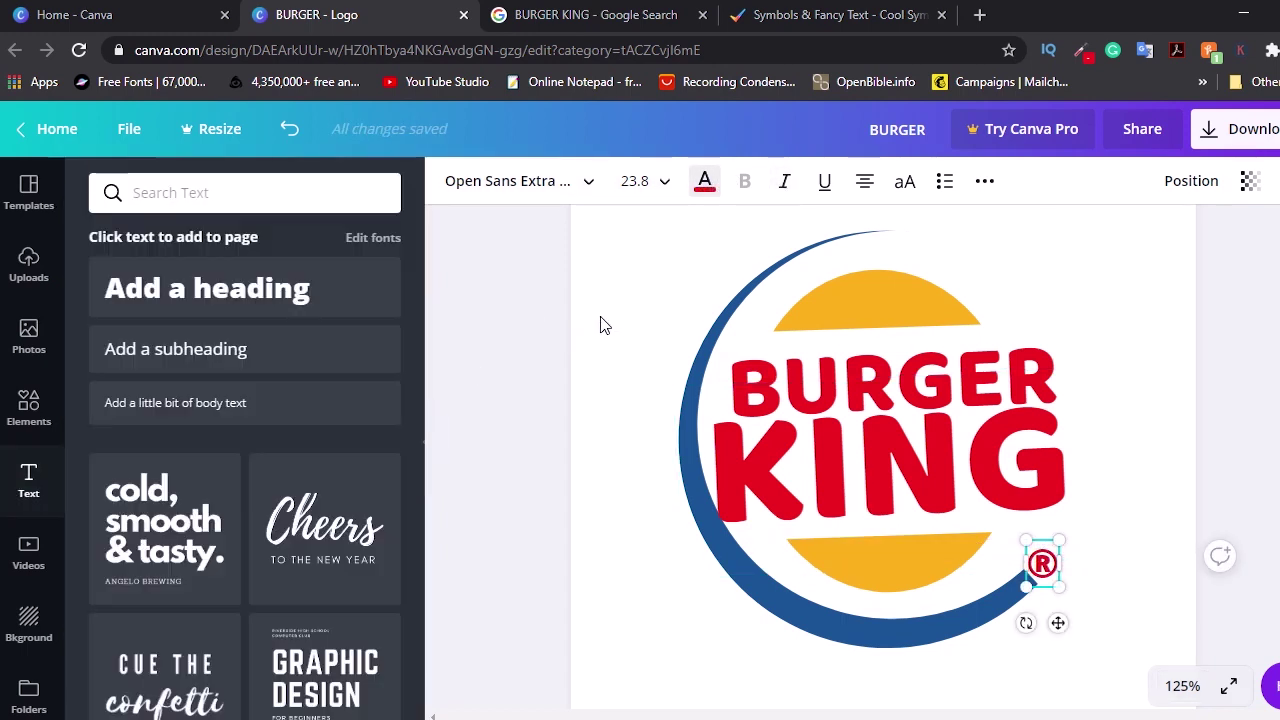
click(1182, 684)
click(1168, 592)
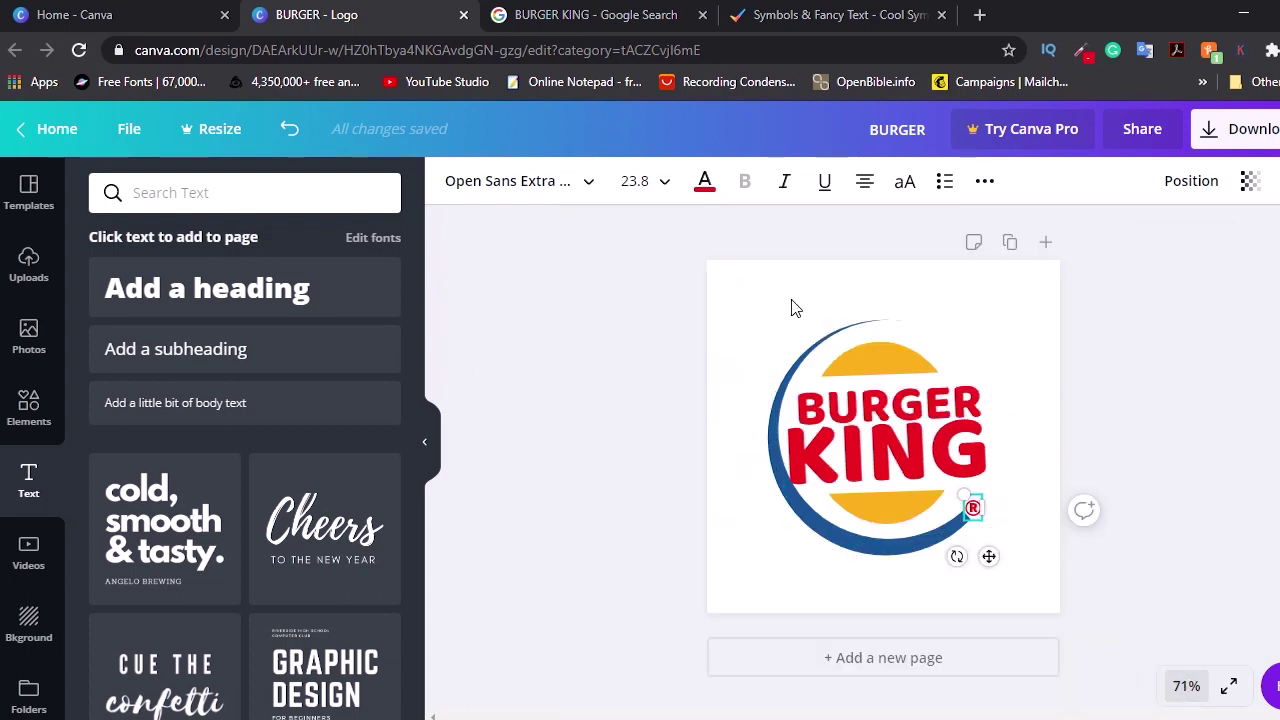
click(772, 317)
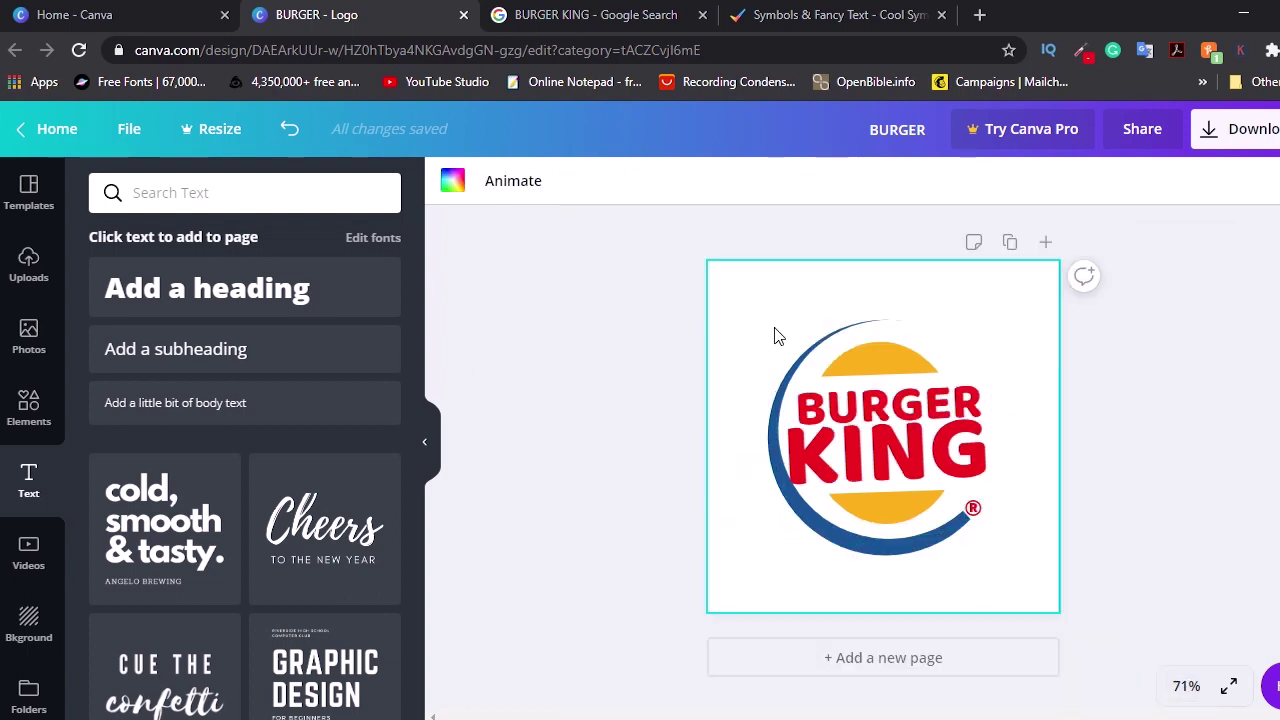
Search the elements for "GRADIENT", add the pink-purple teardrop shape to the design and shrink it.
click(28, 405)
click(157, 193)
text(GRADI)
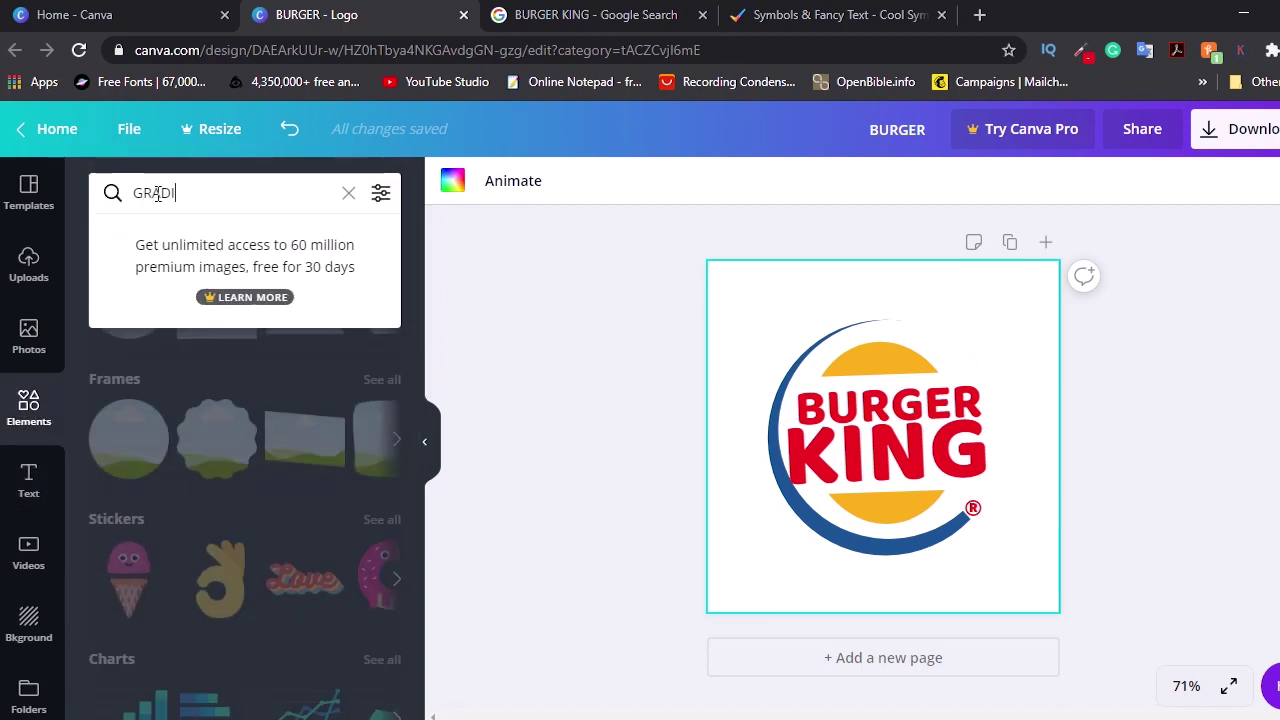
text(ENT)
key(Return)
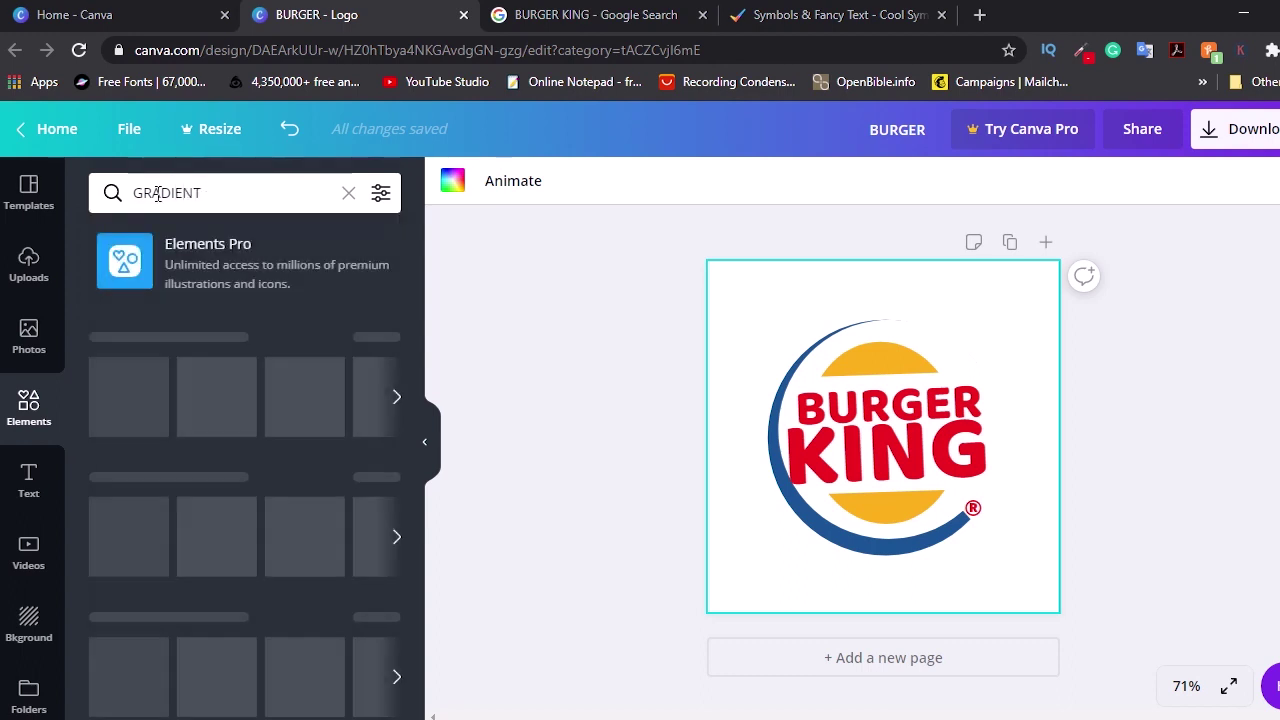
click(250, 360)
drag(815, 383, 874, 494)
Make both teardrop colours white, then shrink, rotate and place it as a highlight on the upper bun's left side.
click(1186, 686)
click(1178, 345)
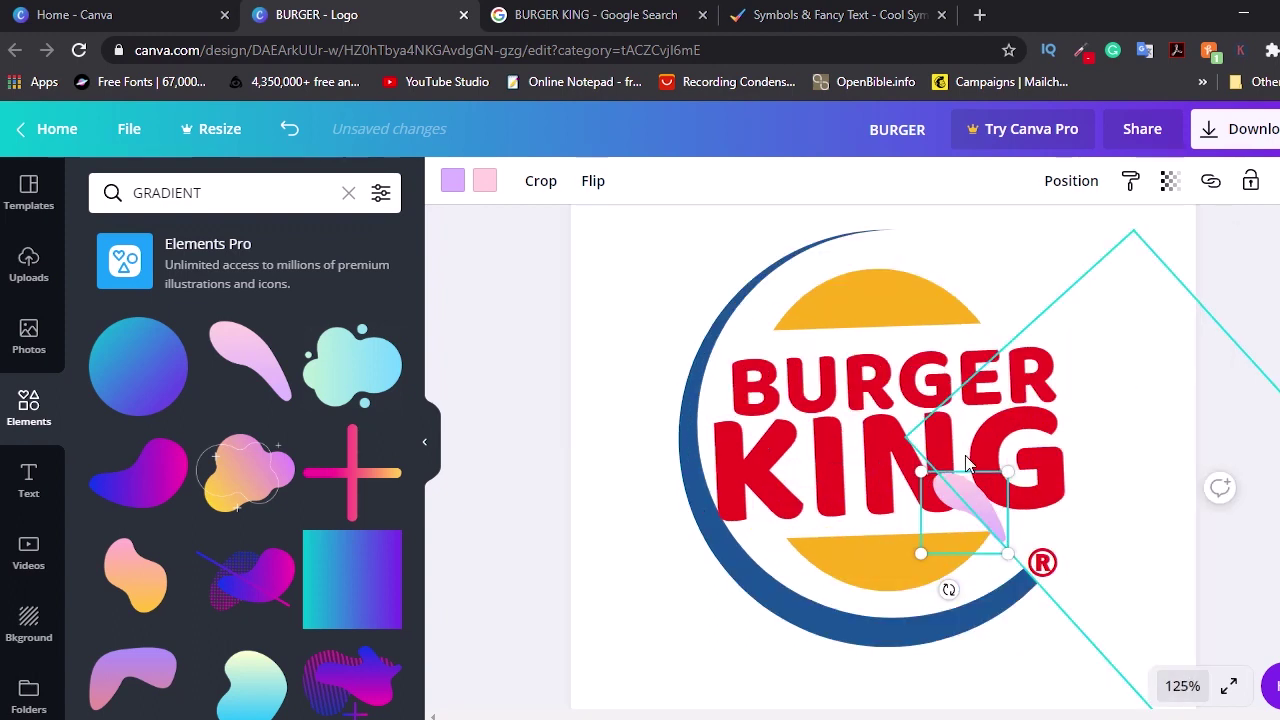
click(453, 181)
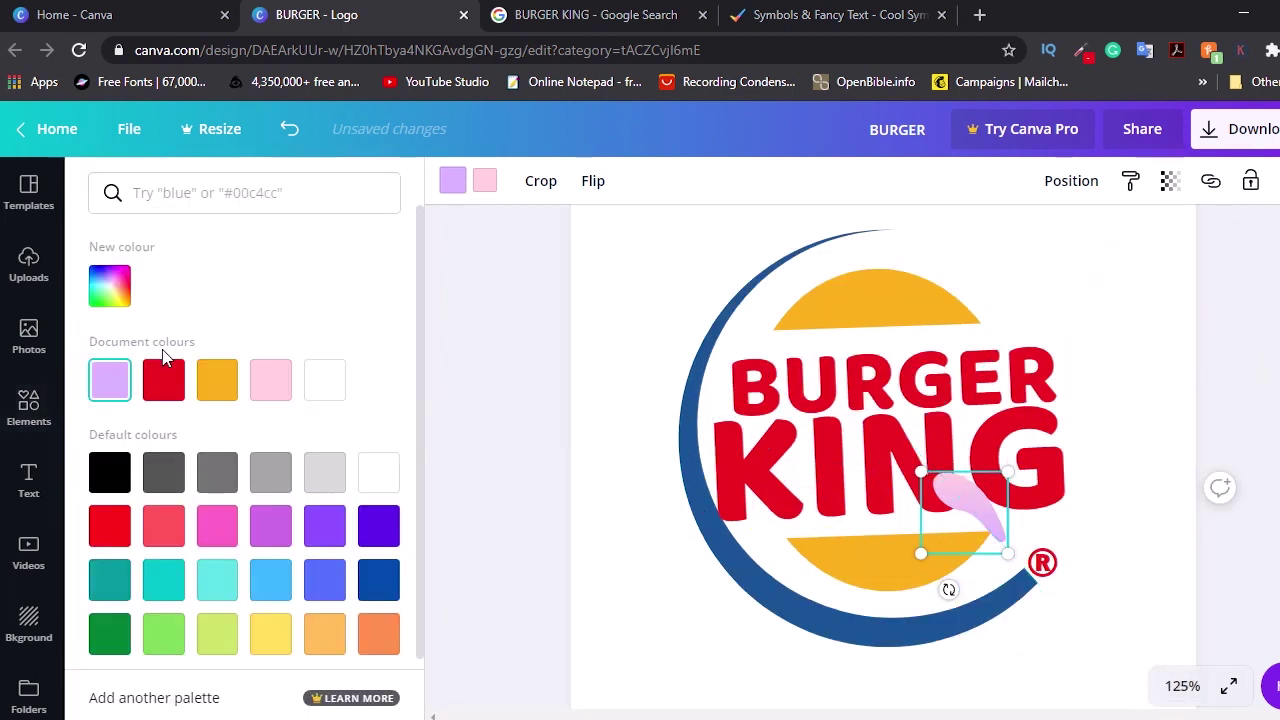
click(325, 379)
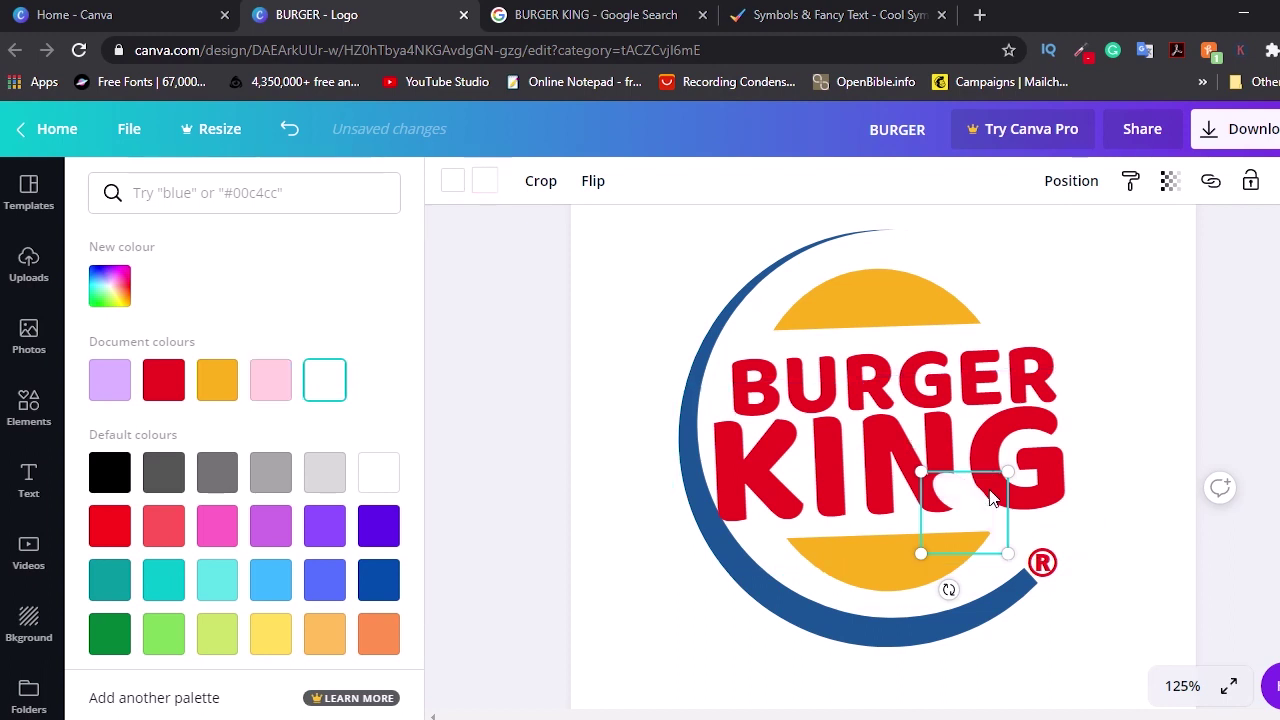
drag(969, 508, 857, 314)
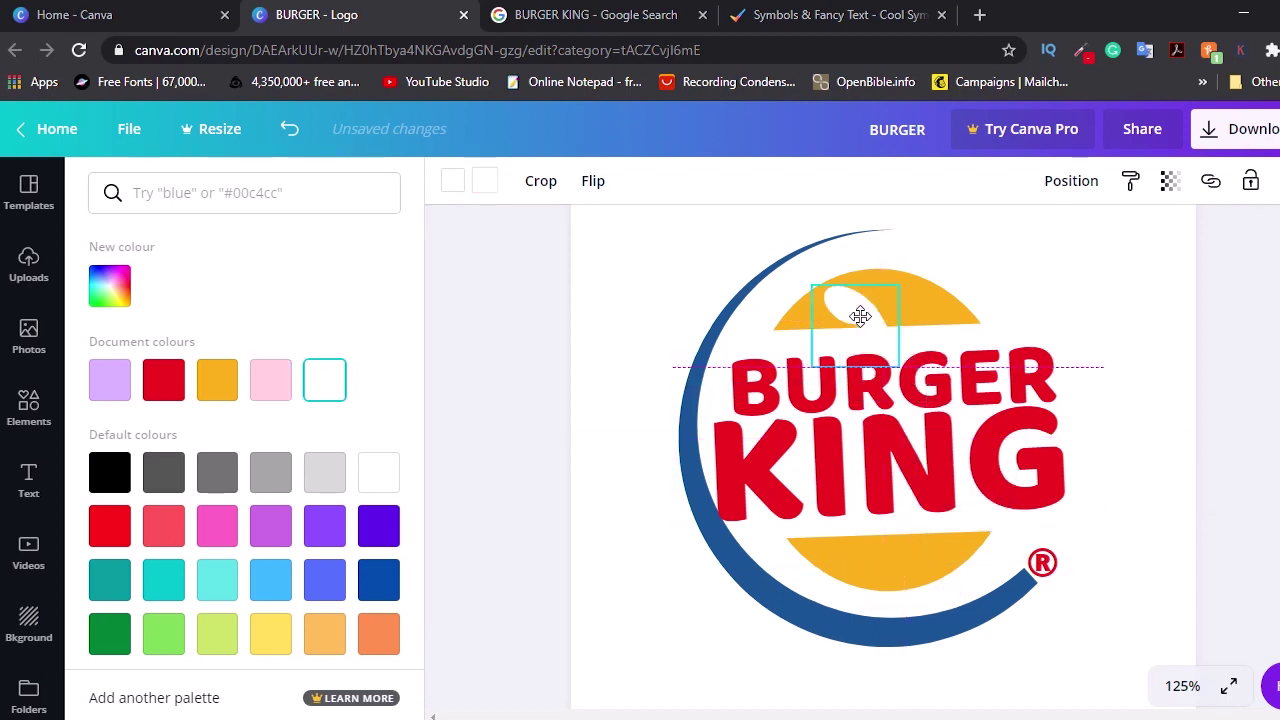
drag(857, 400, 814, 316)
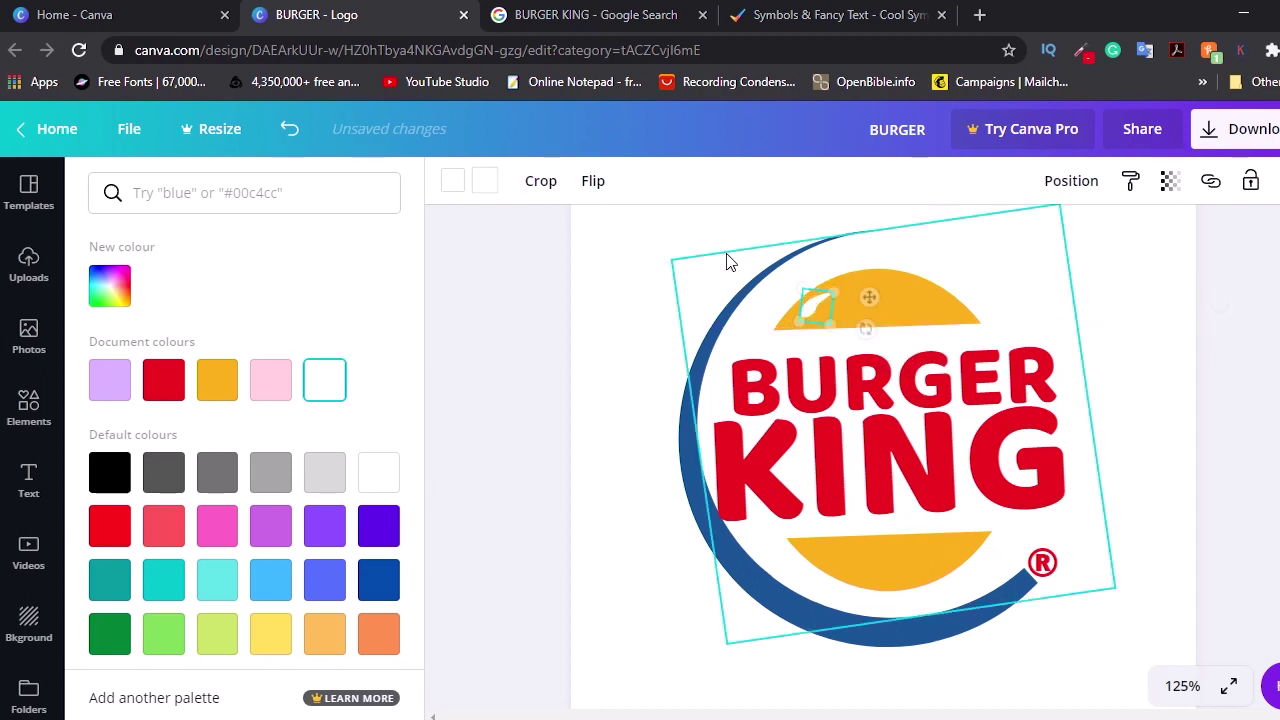
drag(821, 312, 821, 312)
click(704, 237)
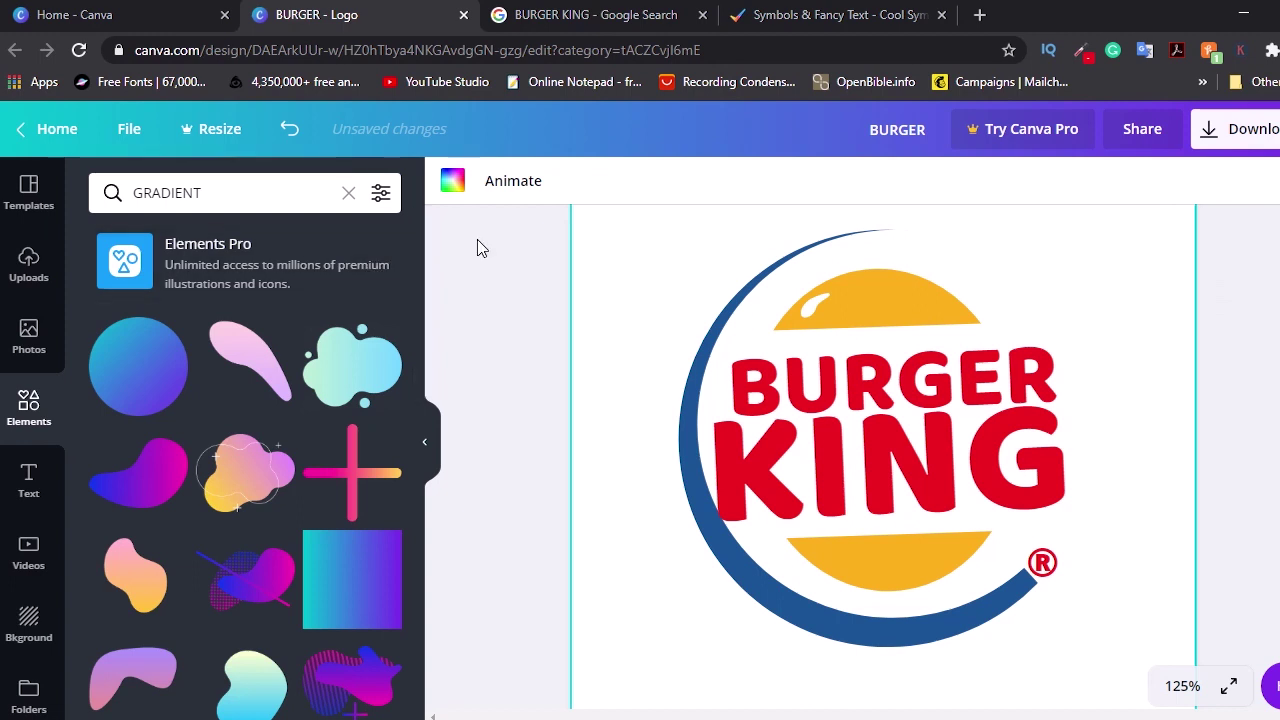
Add the curved blue-to-yellow brush stroke from the gradient elements and set both of its colours to white.
mouse_move(414, 225)
mouse_down()
mouse_move(453, 373)
mouse_move(460, 603)
mouse_up()
click(362, 583)
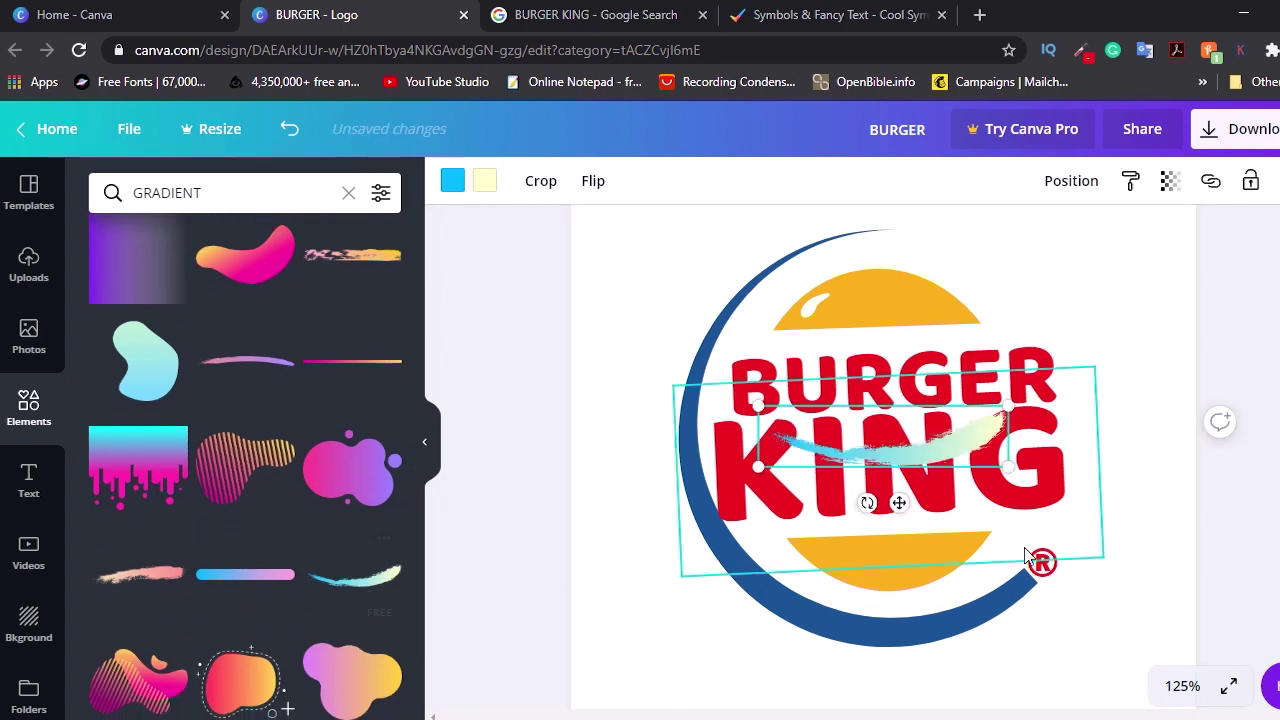
click(485, 181)
click(452, 180)
click(324, 379)
Shrink and rotate the white brush stroke and place it as a highlight along the lower bun's right edge.
mouse_move(960, 452)
mouse_down()
mouse_move(1008, 580)
mouse_move(916, 491)
mouse_up()
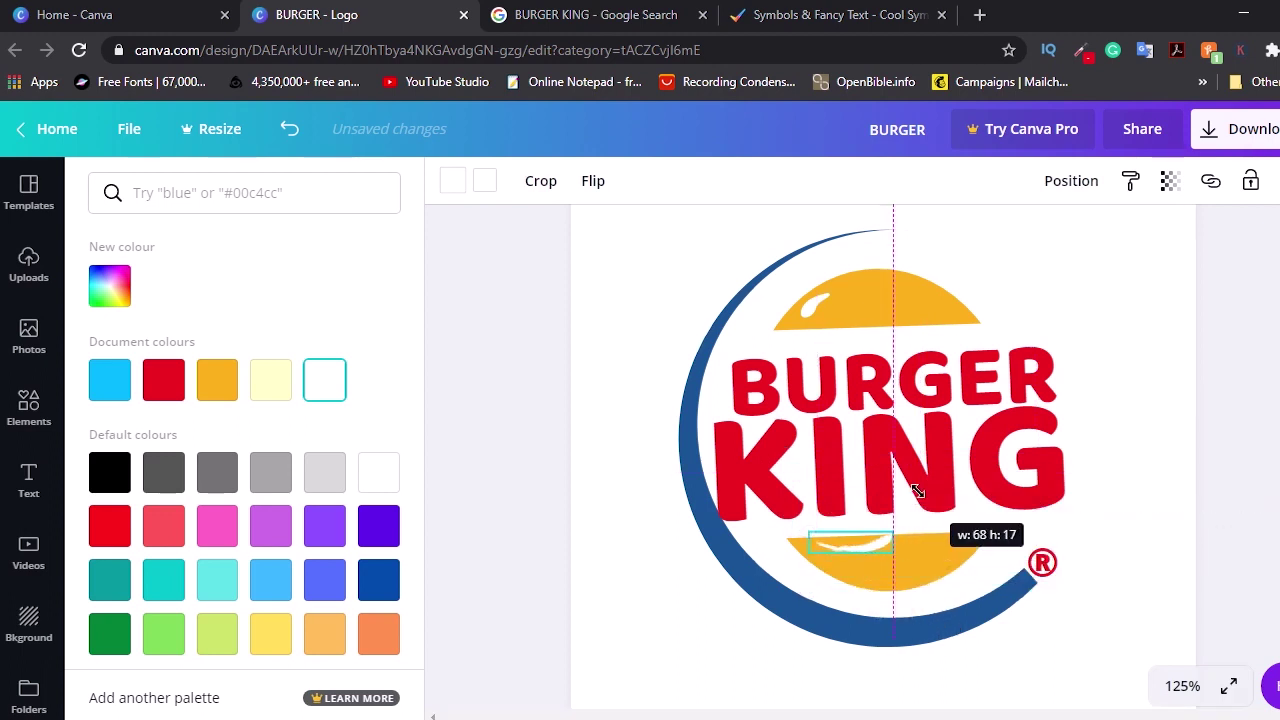
mouse_move(866, 586)
mouse_down()
mouse_move(929, 563)
mouse_move(934, 546)
mouse_move(936, 595)
mouse_move(906, 600)
mouse_move(943, 549)
mouse_move(934, 560)
mouse_up()
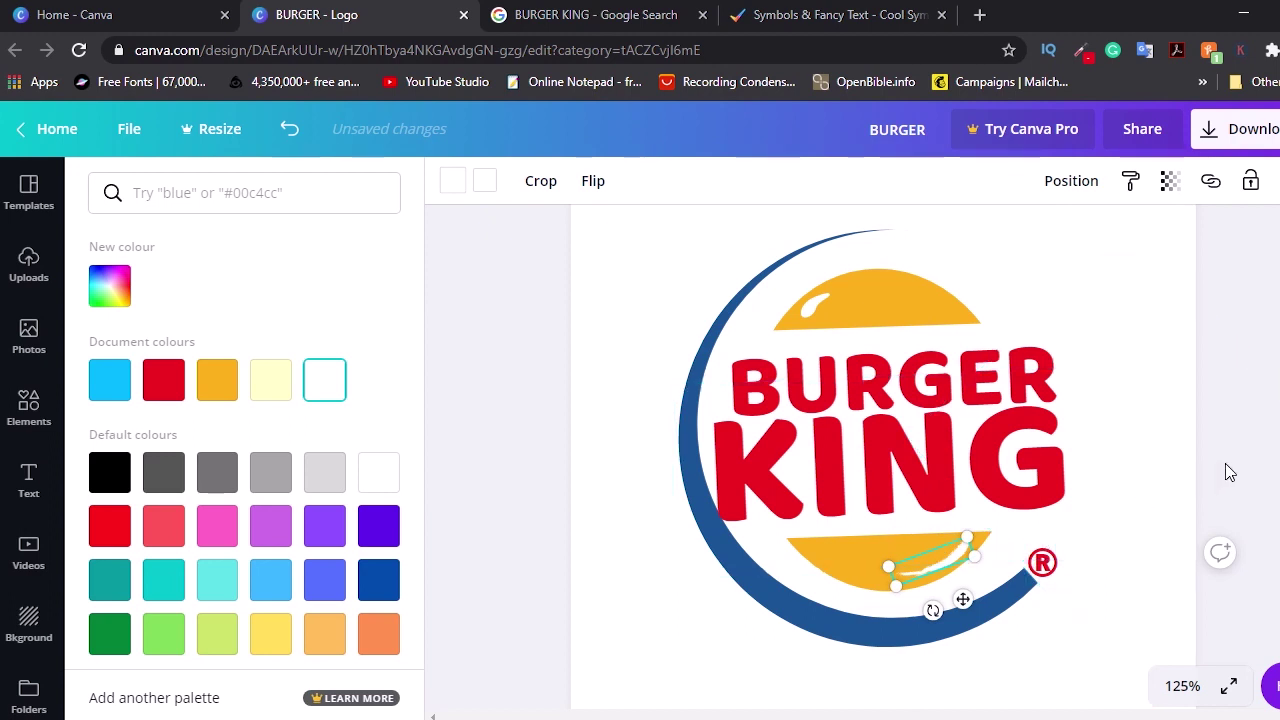
drag(892, 567, 906, 562)
click(1272, 328)
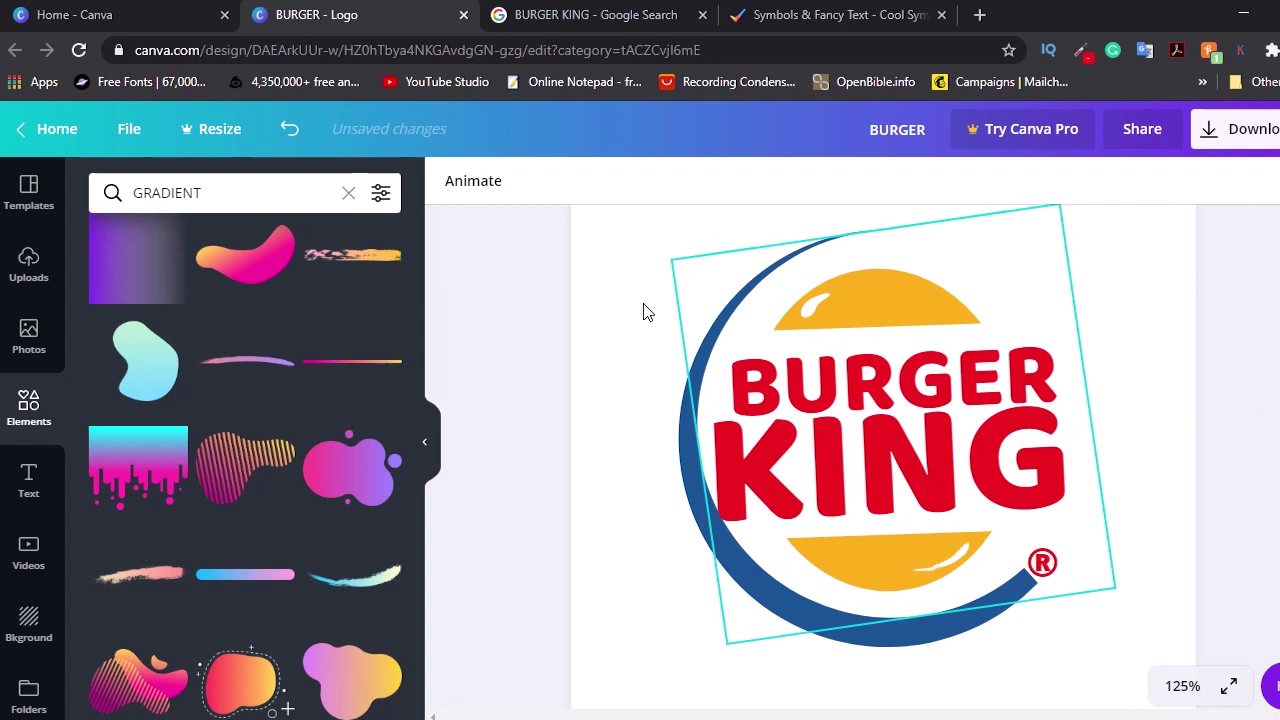
Add the thin curved pink-purple stroke from the gradient elements and set both of its colours to white.
click(263, 362)
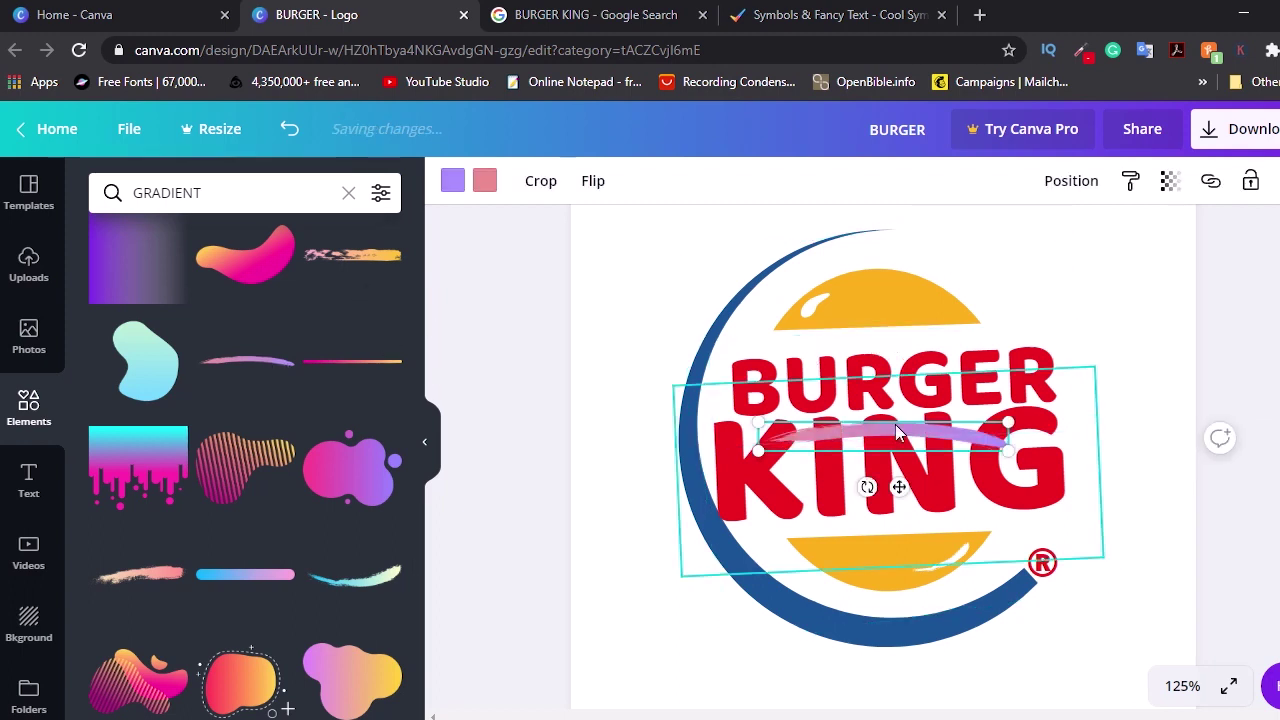
click(484, 180)
click(322, 381)
click(453, 180)
click(318, 390)
Shrink and tilt the thin white stroke to sit as a highlight along the upper bun's right edge.
mouse_move(762, 414)
mouse_down()
mouse_move(752, 422)
mouse_move(856, 432)
mouse_move(920, 365)
mouse_move(882, 292)
mouse_up()
drag(869, 352, 849, 340)
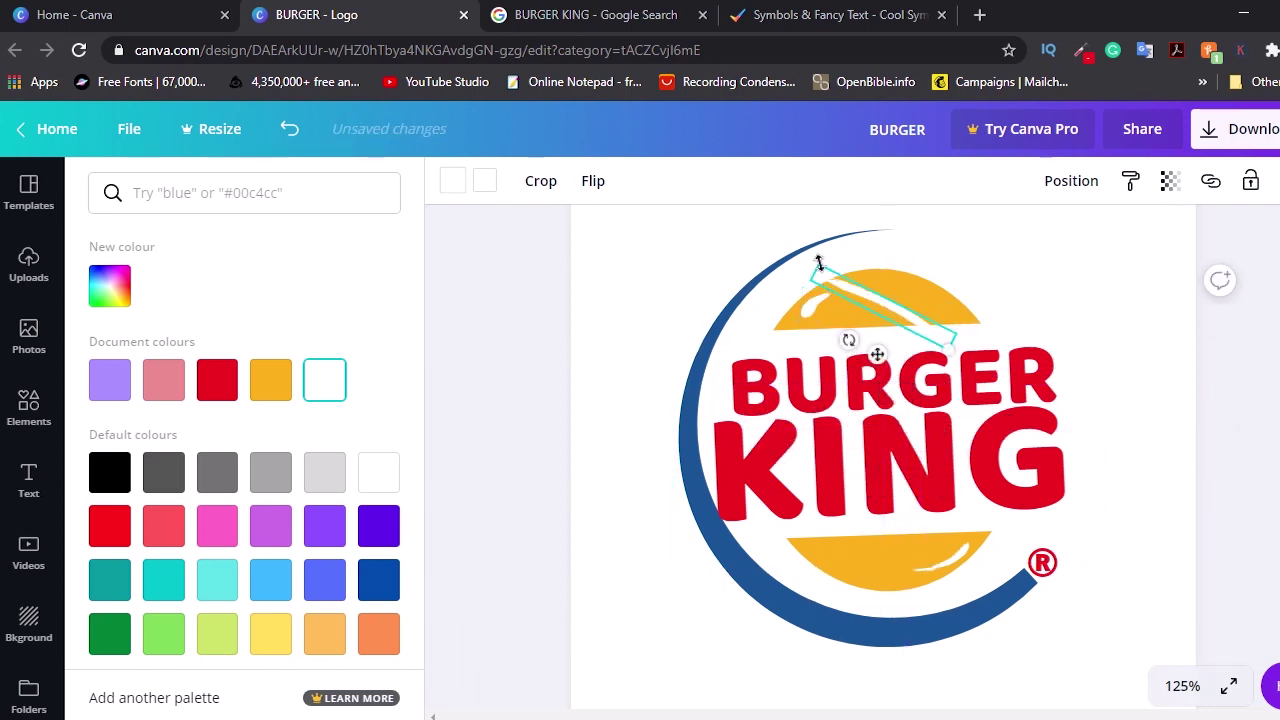
mouse_move(818, 262)
mouse_down()
mouse_move(908, 309)
mouse_move(897, 317)
mouse_move(928, 292)
mouse_move(898, 319)
mouse_up()
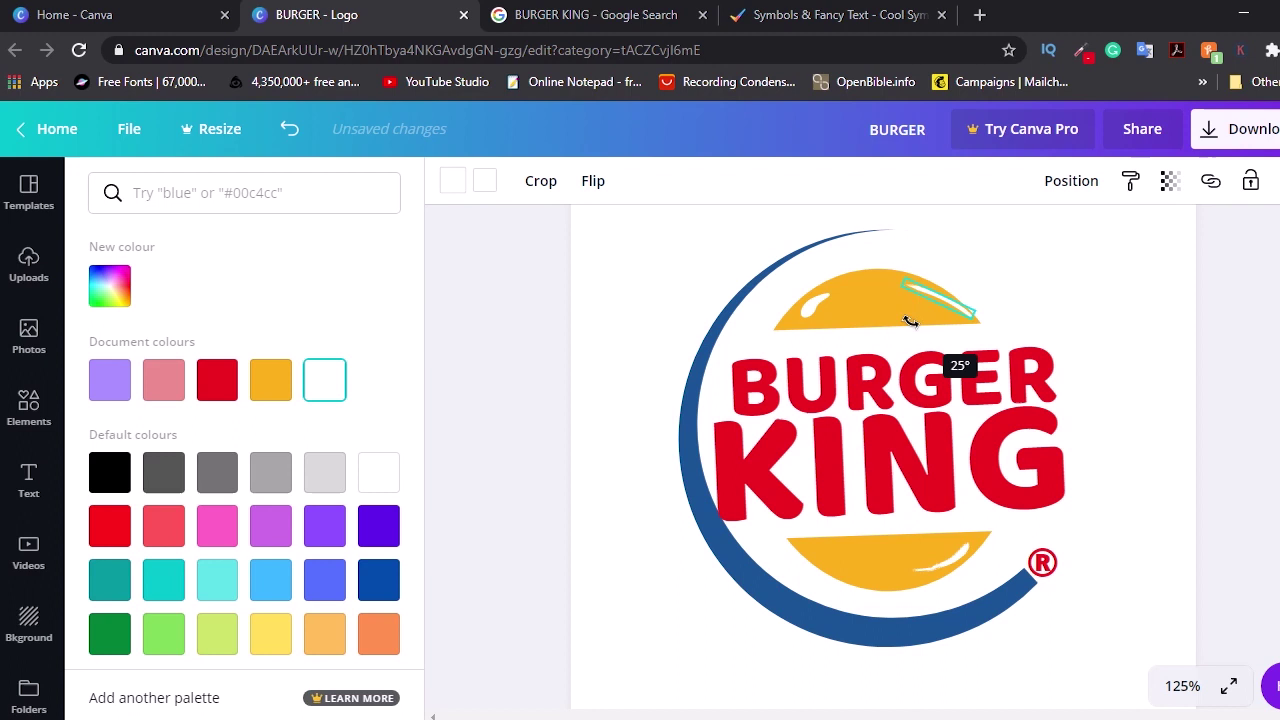
drag(905, 325, 905, 325)
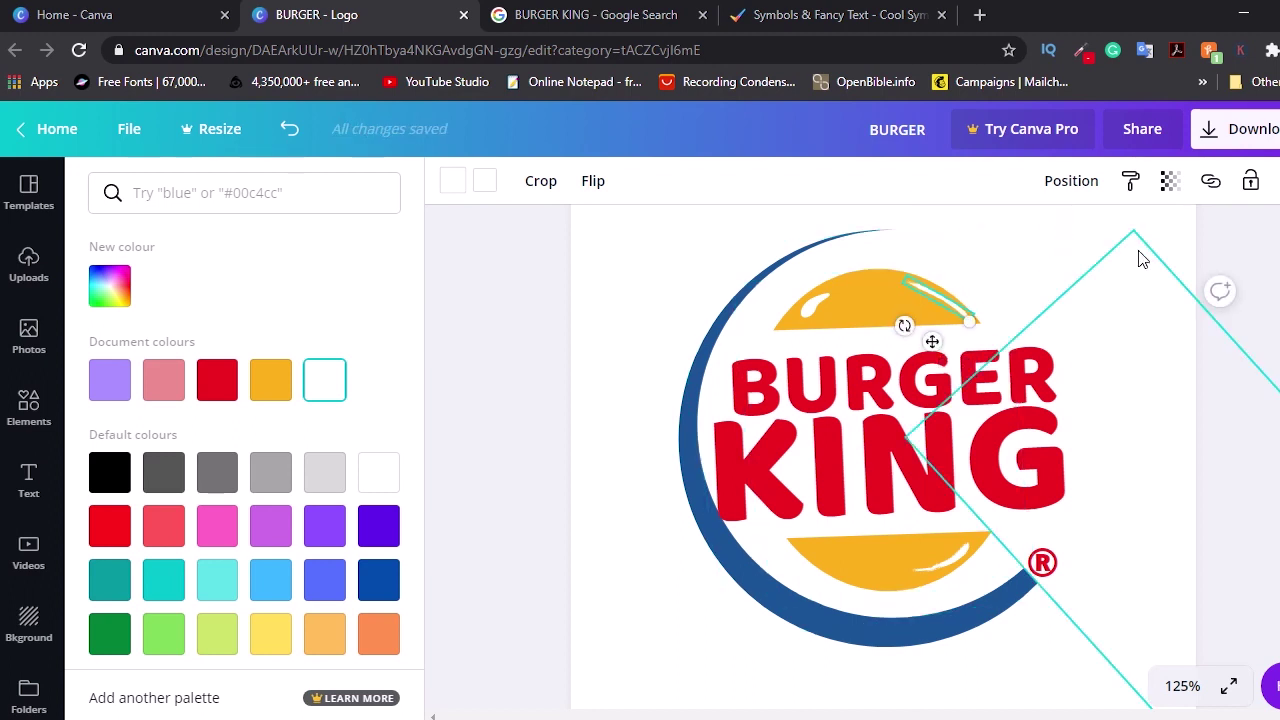
click(1190, 248)
click(656, 260)
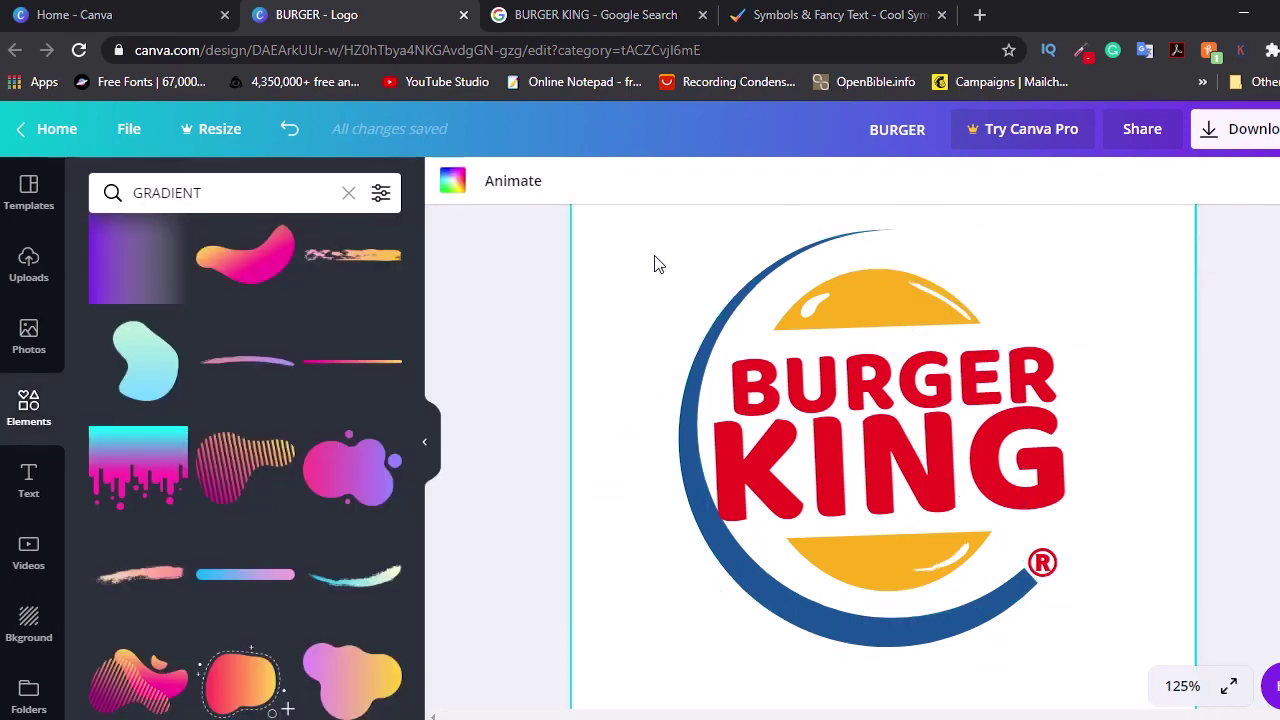
click(1182, 688)
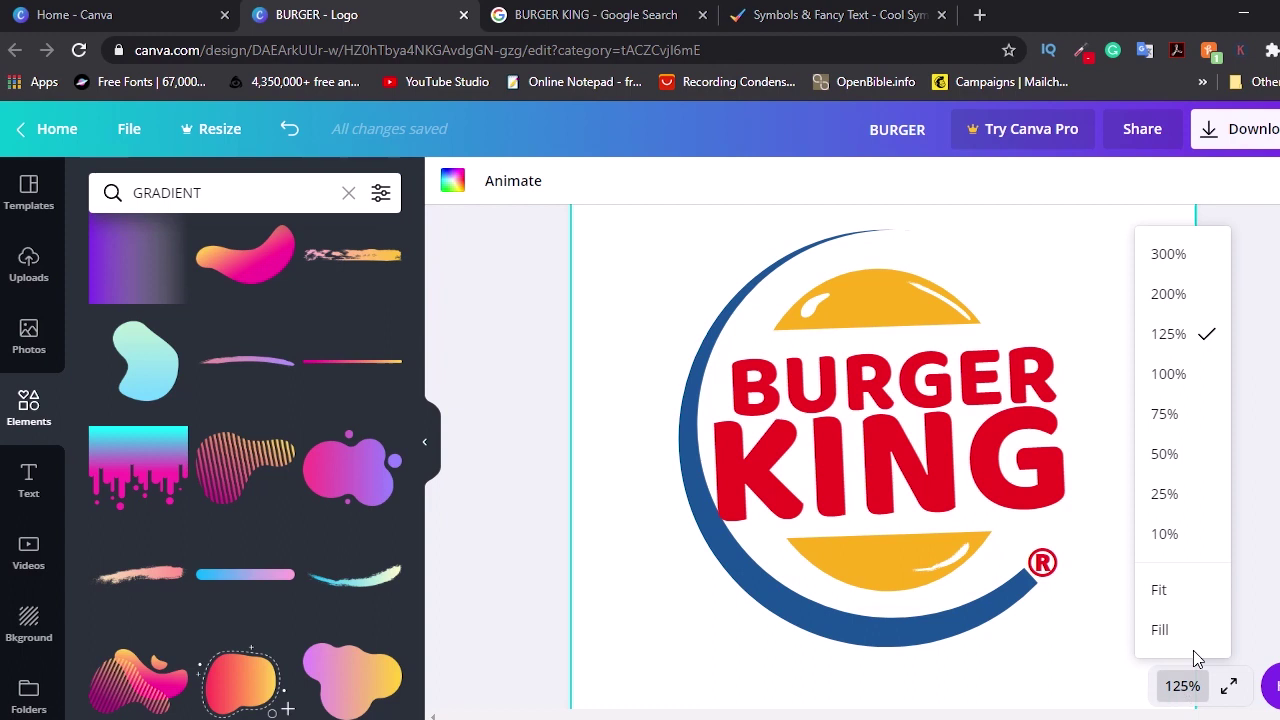
click(1177, 586)
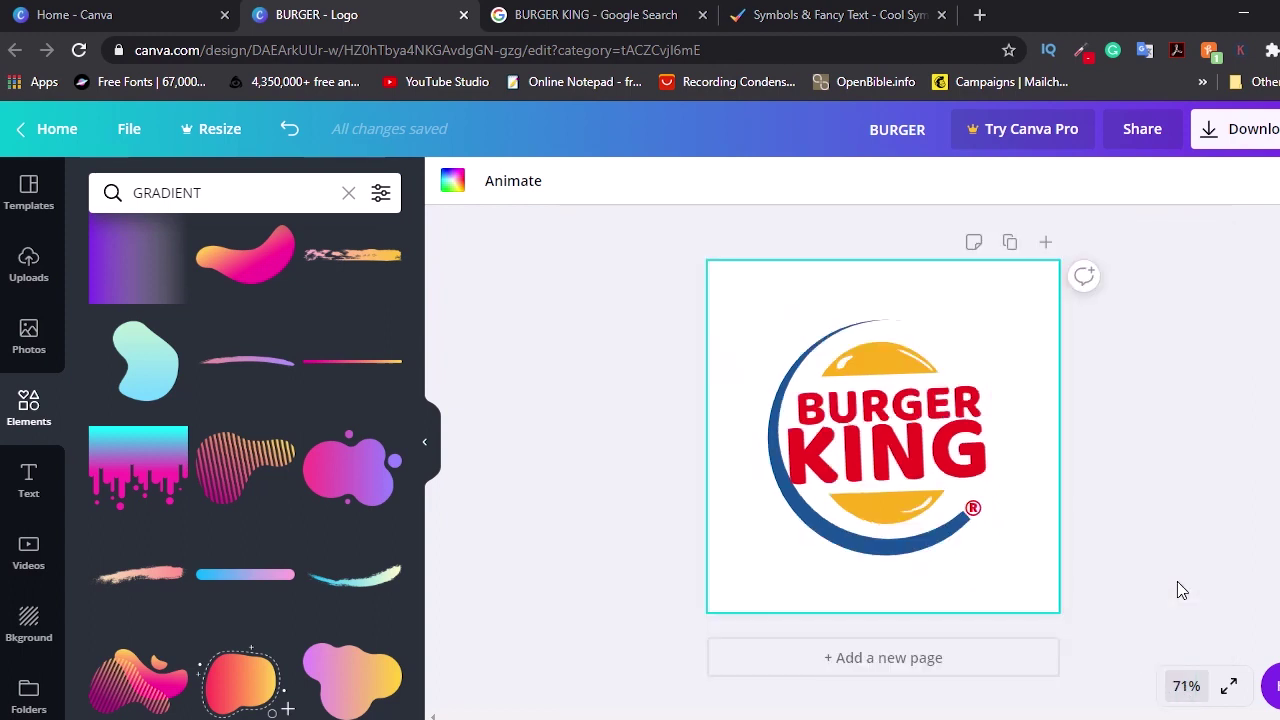
click(1180, 437)
drag(694, 261, 1082, 606)
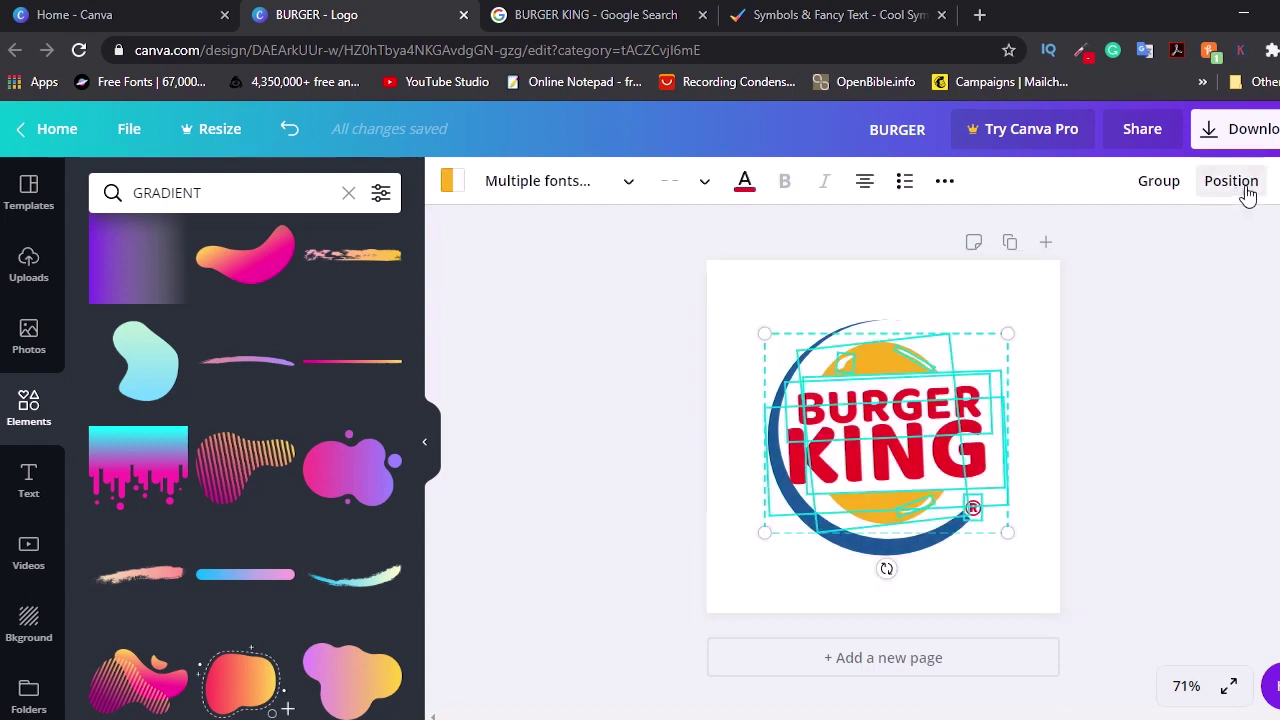
key(shift+Right)
key(shift+Right)
key(shift+Down)
key(shift+Down)
key(Escape)
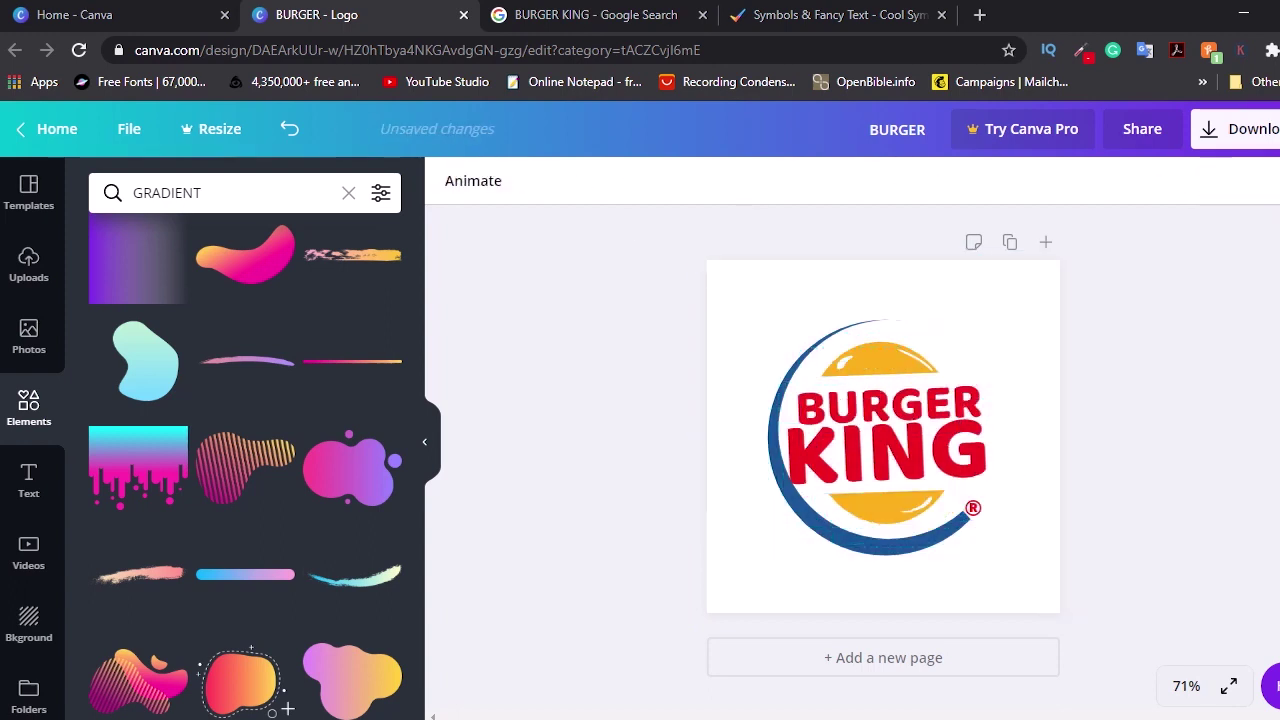
Select the lettering, bun shapes, highlights and ® symbol together and group them.
drag(700, 260, 1177, 450)
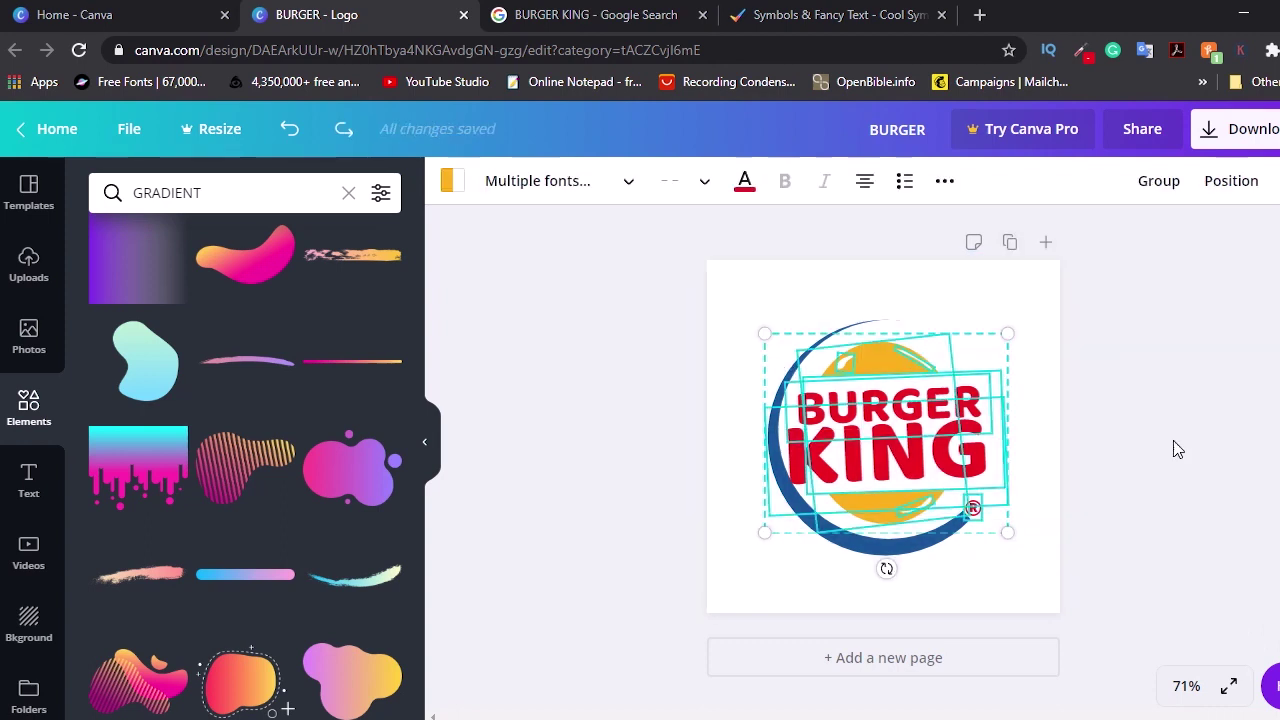
click(1140, 188)
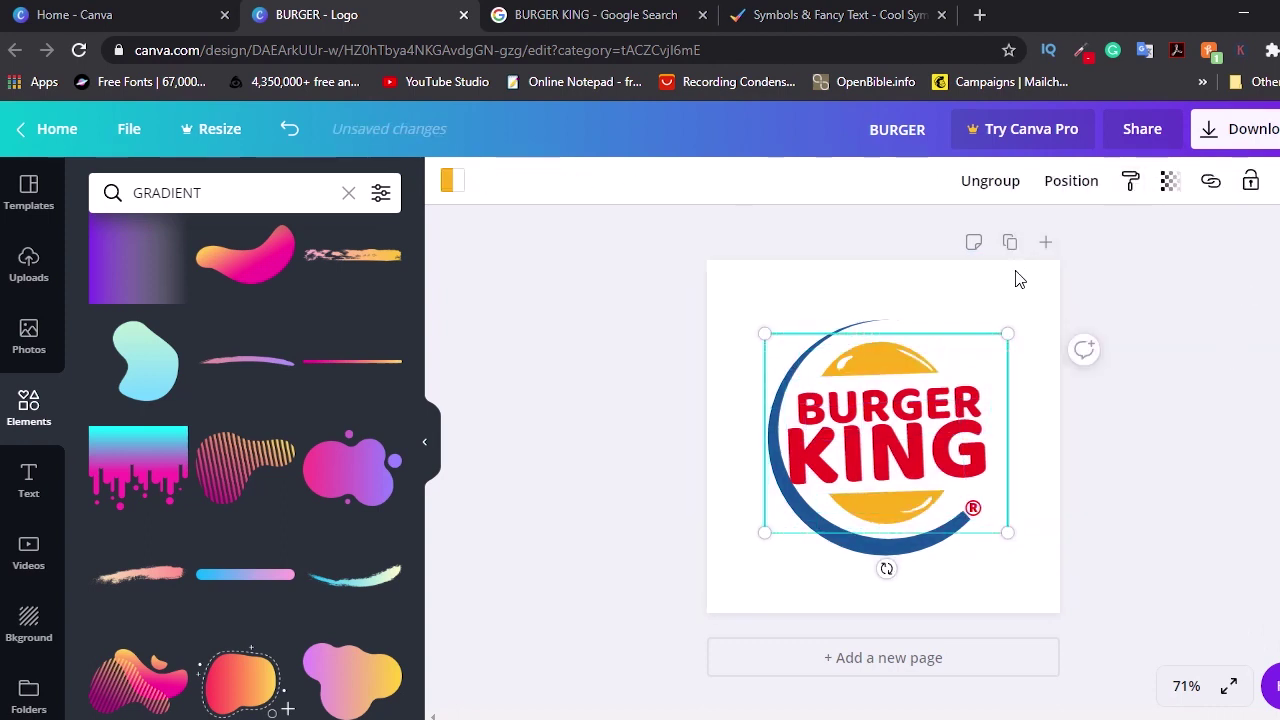
click(1014, 277)
drag(899, 389, 922, 403)
key(super)
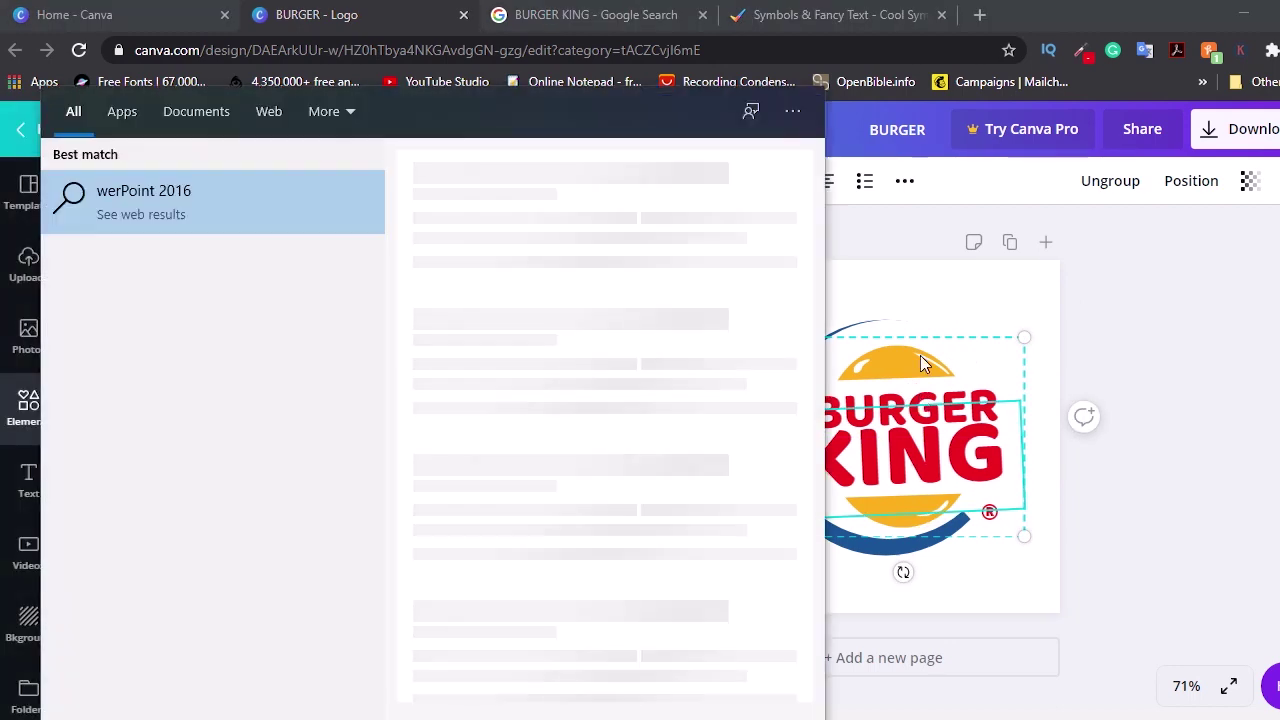
click(931, 288)
key(ctrl+z)
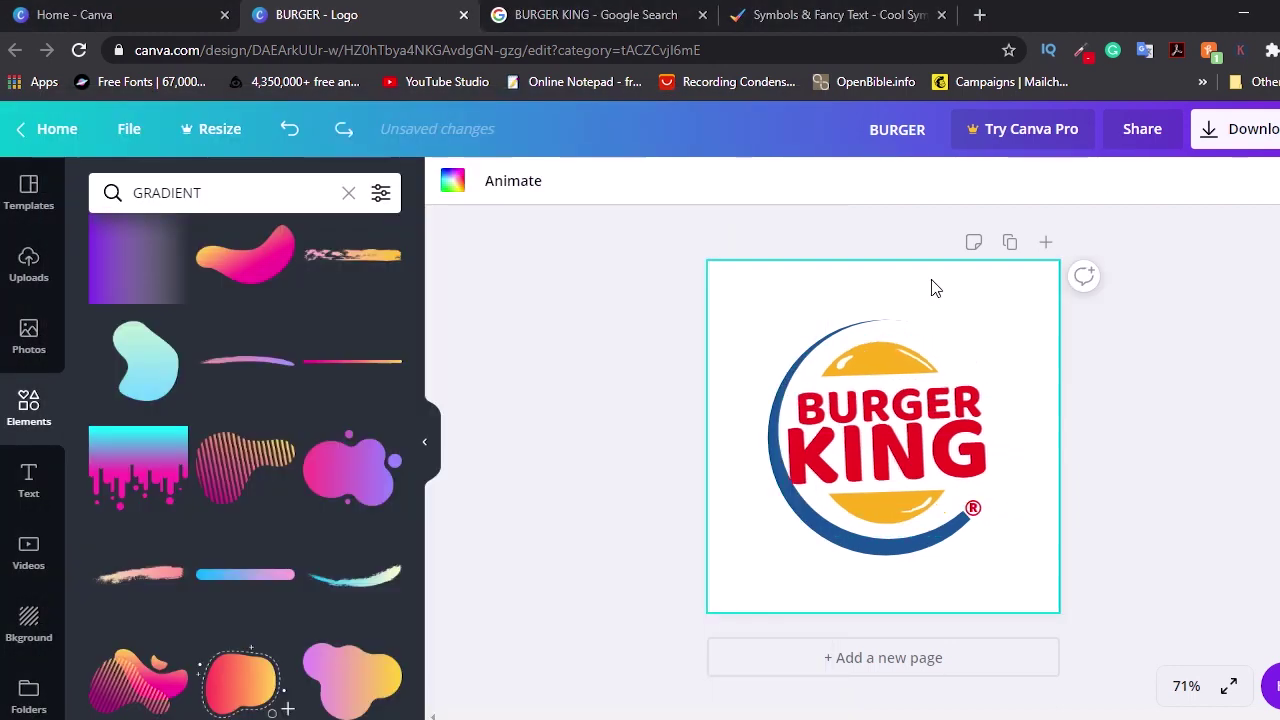
Download the finished logo design as a 500 x 500 px PNG file.
click(572, 292)
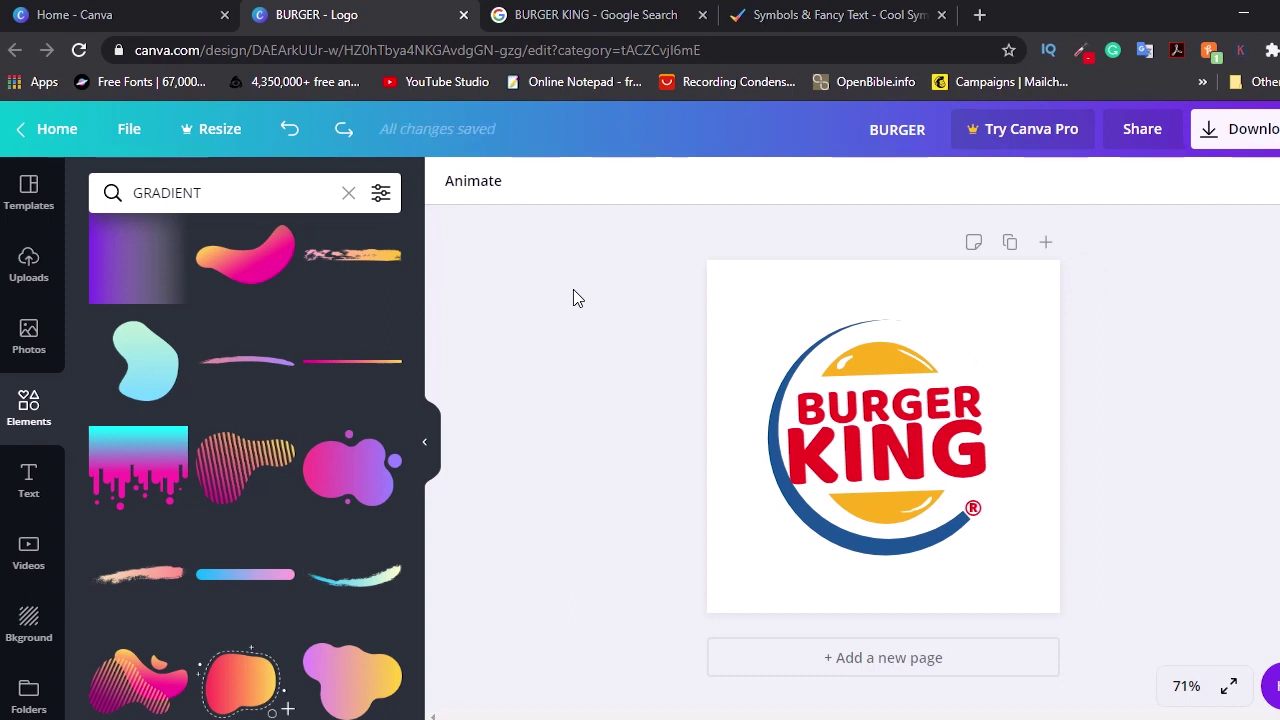
click(1258, 138)
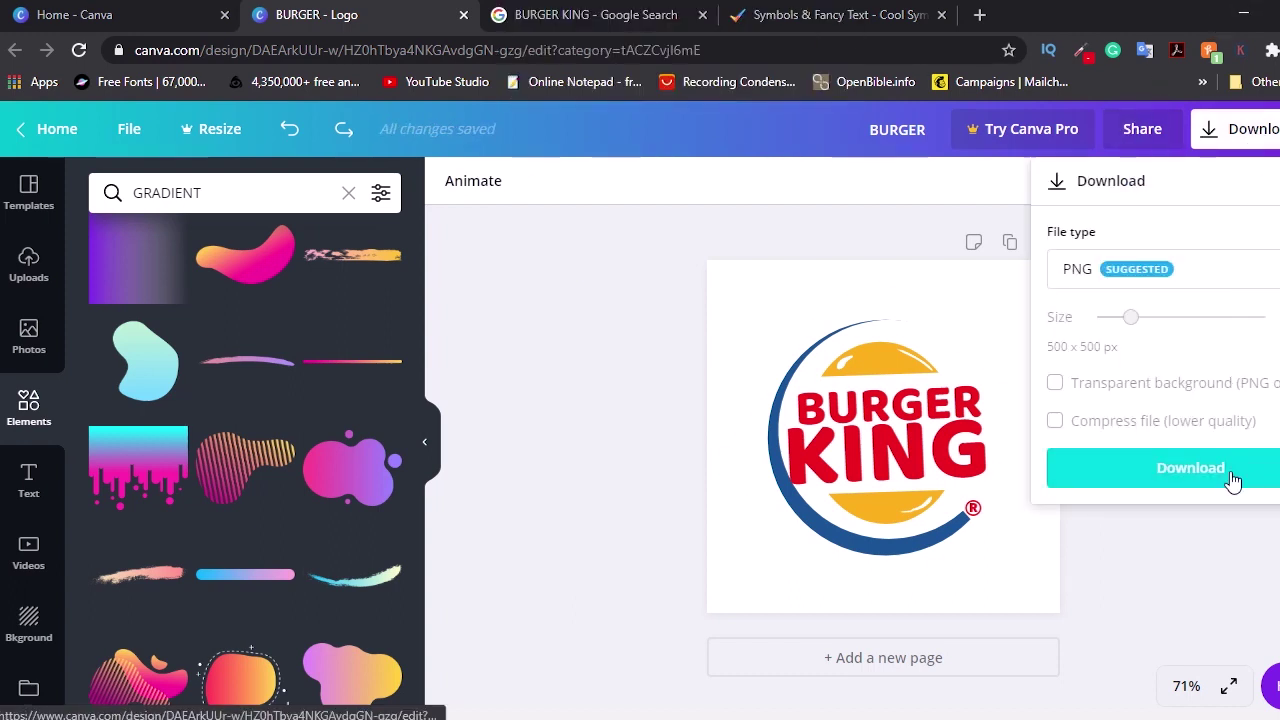
click(1232, 480)
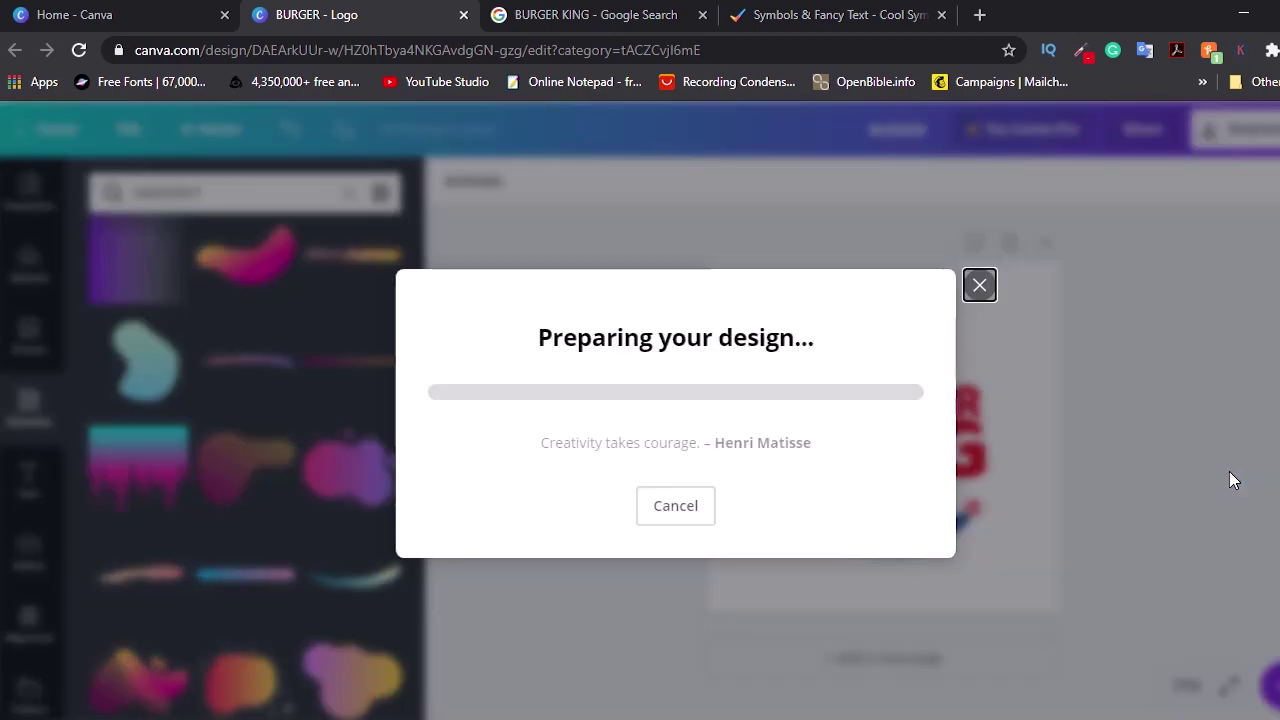
click(970, 133)
Search Google for LunaPic in the symbols site's browser tab and open the LunaPic online photo editor.
click(848, 16)
click(757, 57)
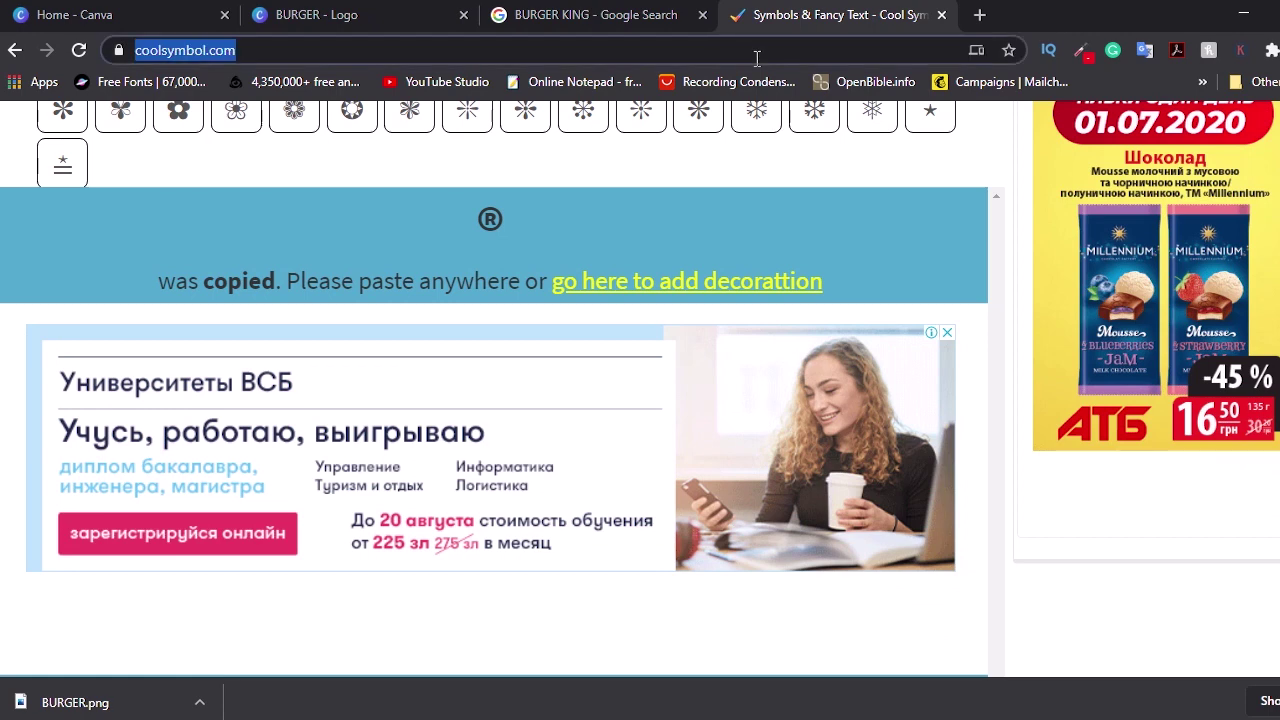
text(LUNapic)
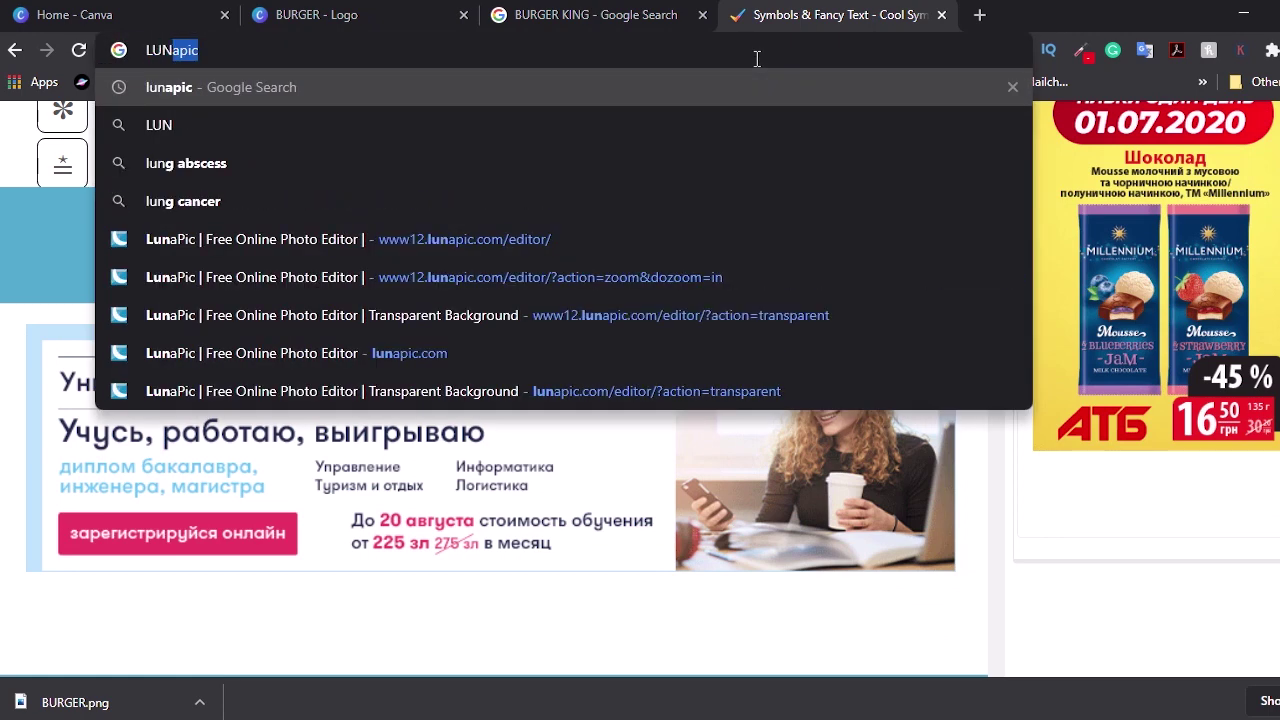
key(Return)
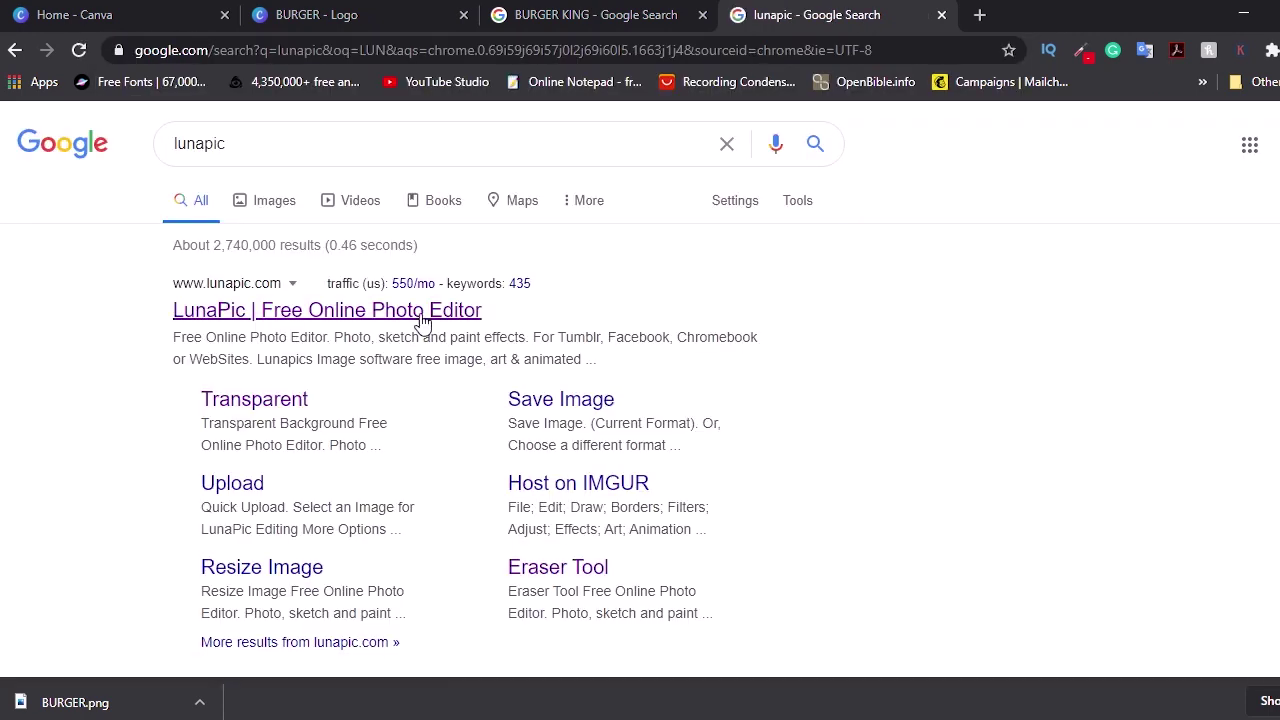
click(424, 318)
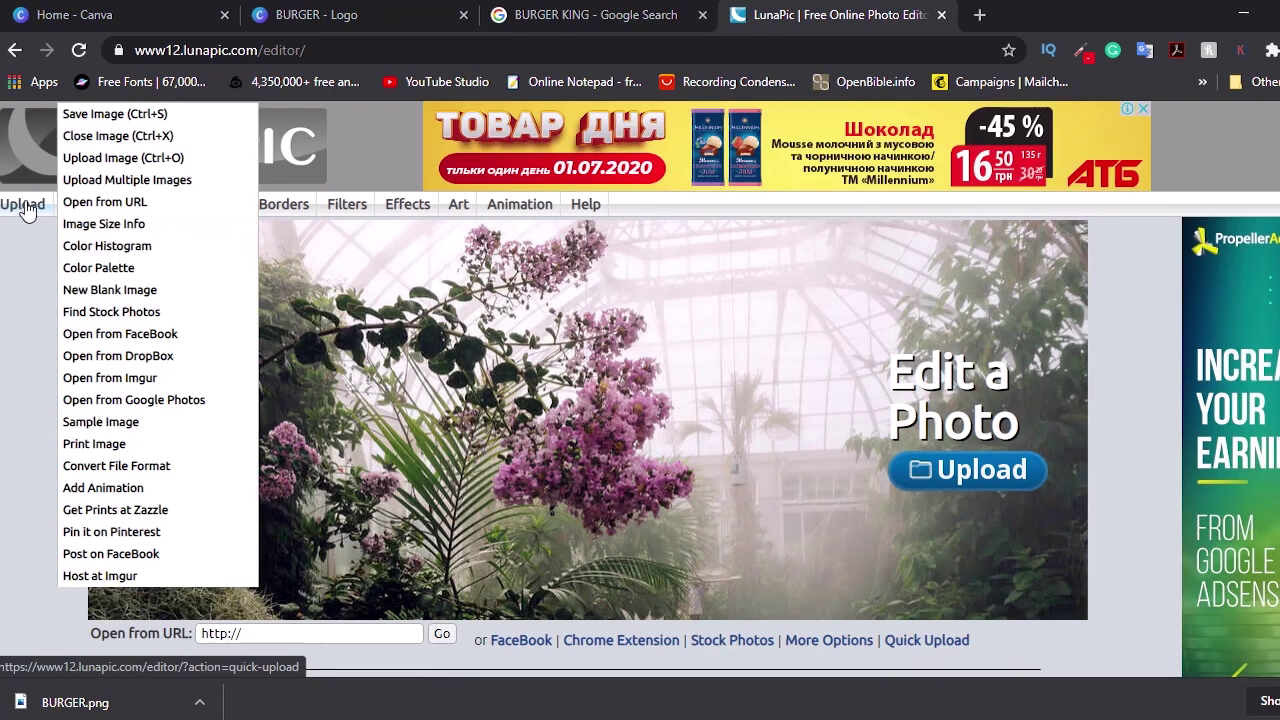
Upload the downloaded BURGER.png logo to LunaPic with Quick Upload.
click(24, 207)
click(321, 425)
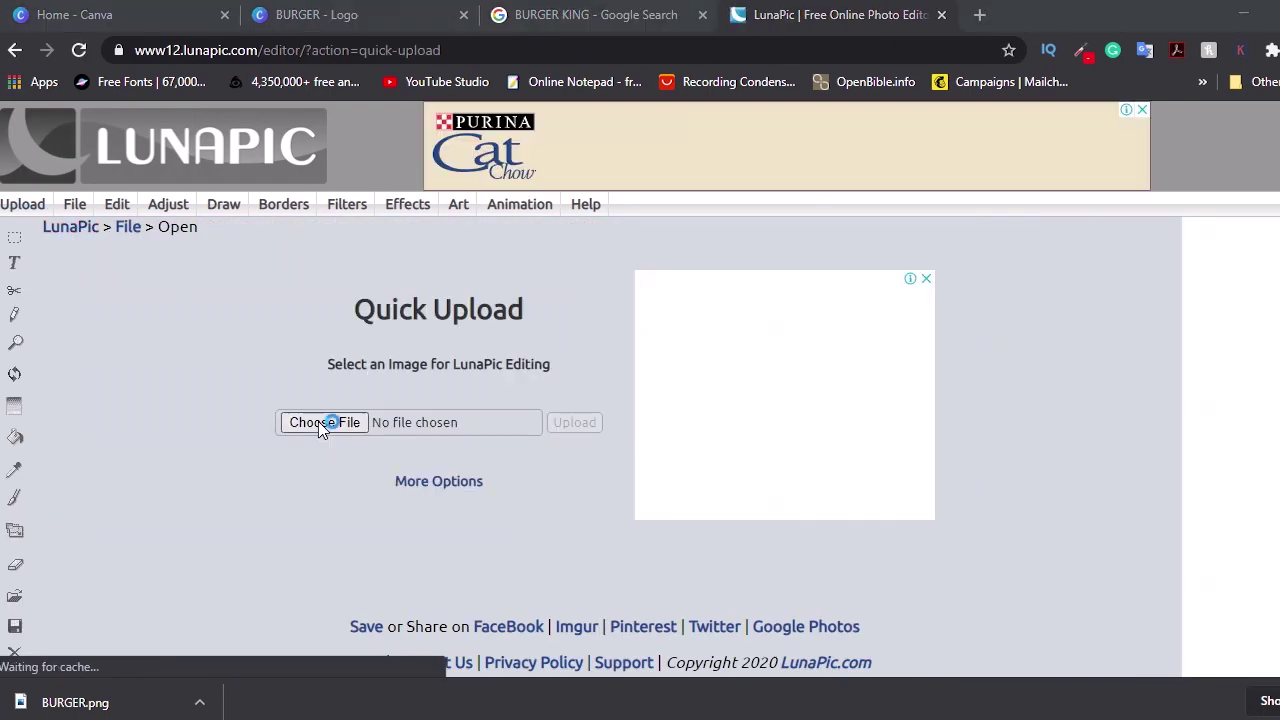
double_click(287, 175)
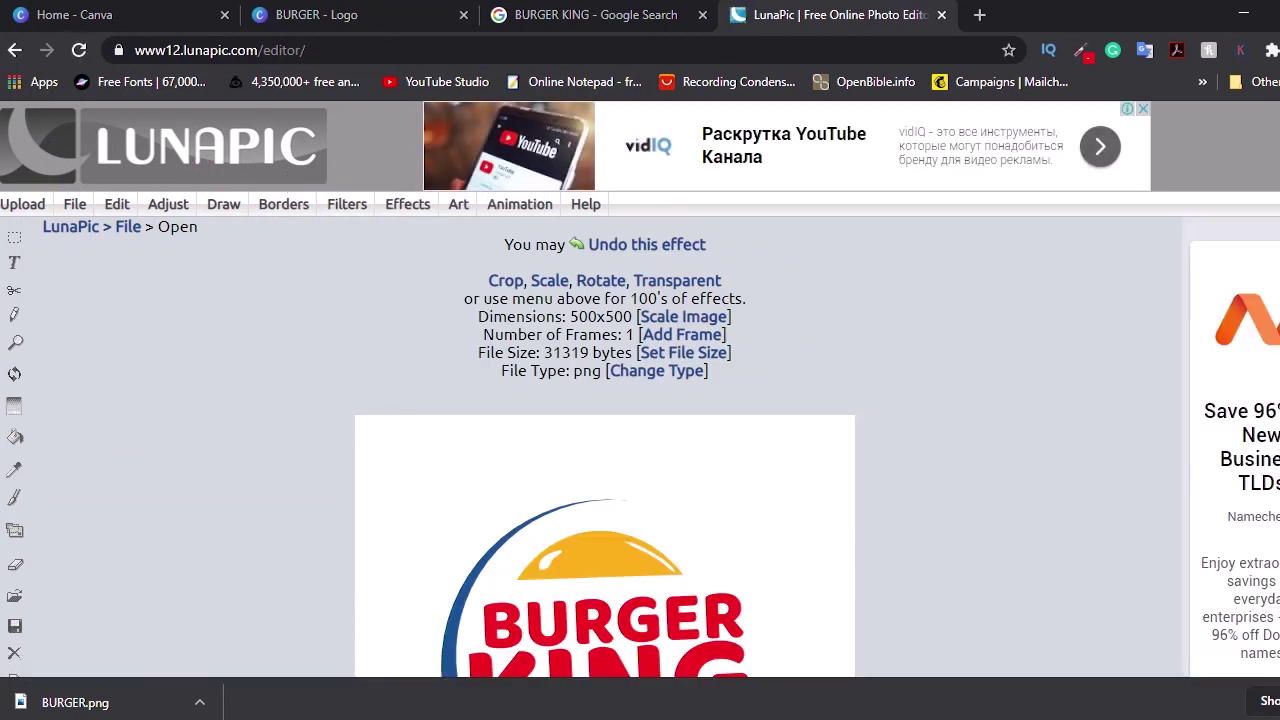
Make the white background of the uploaded logo transparent and check the result in the image preview.
scroll(640, 400, down, 4)
scroll(640, 400, up, 3)
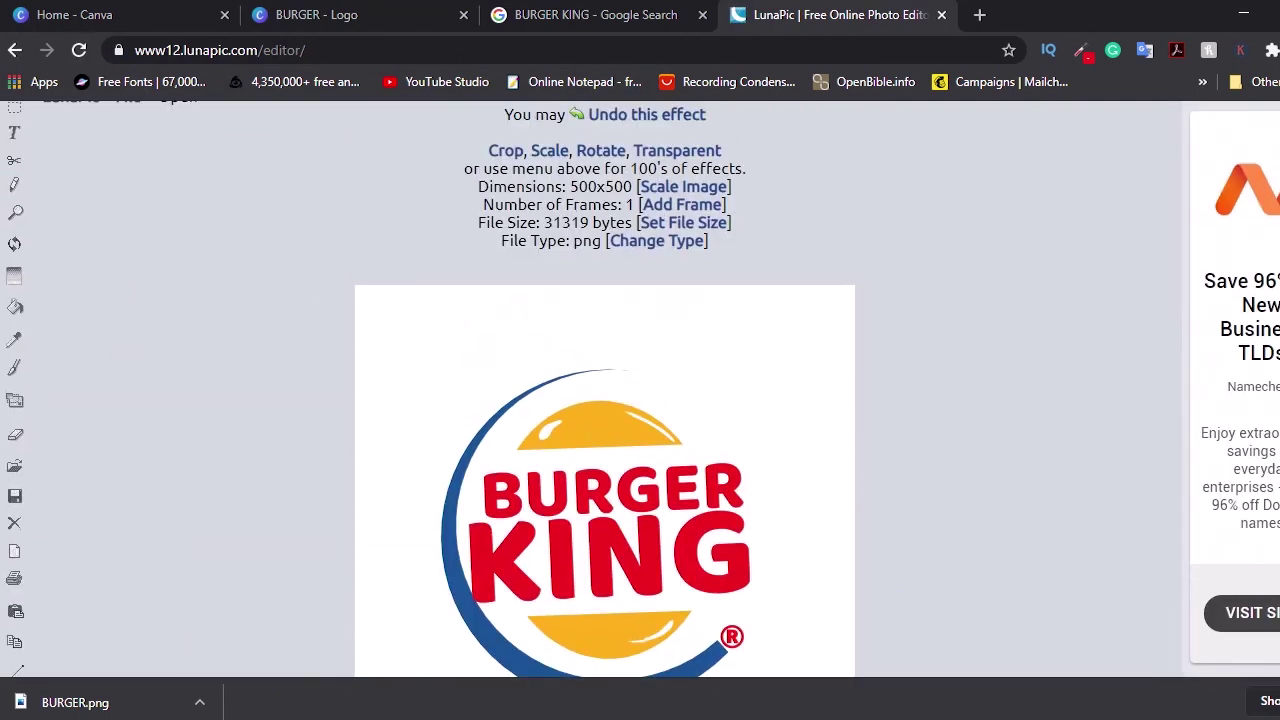
scroll(640, 400, up, 1)
click(658, 222)
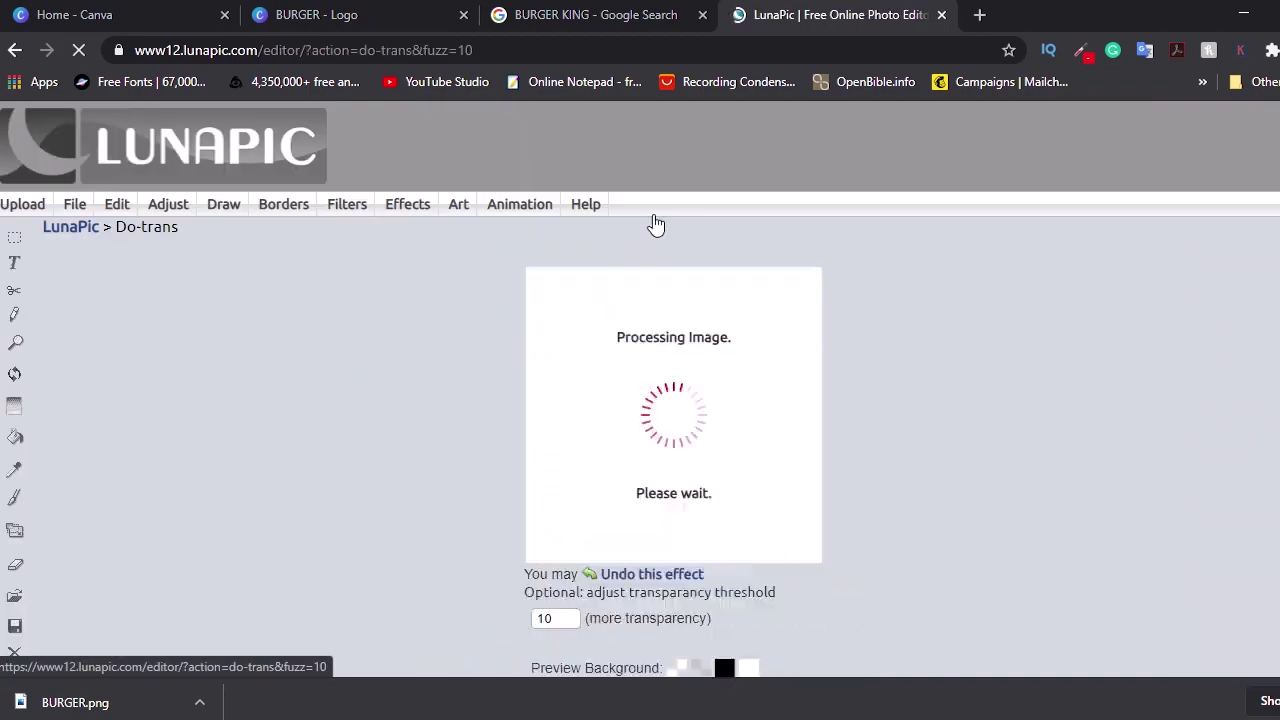
scroll(640, 390, down, 3)
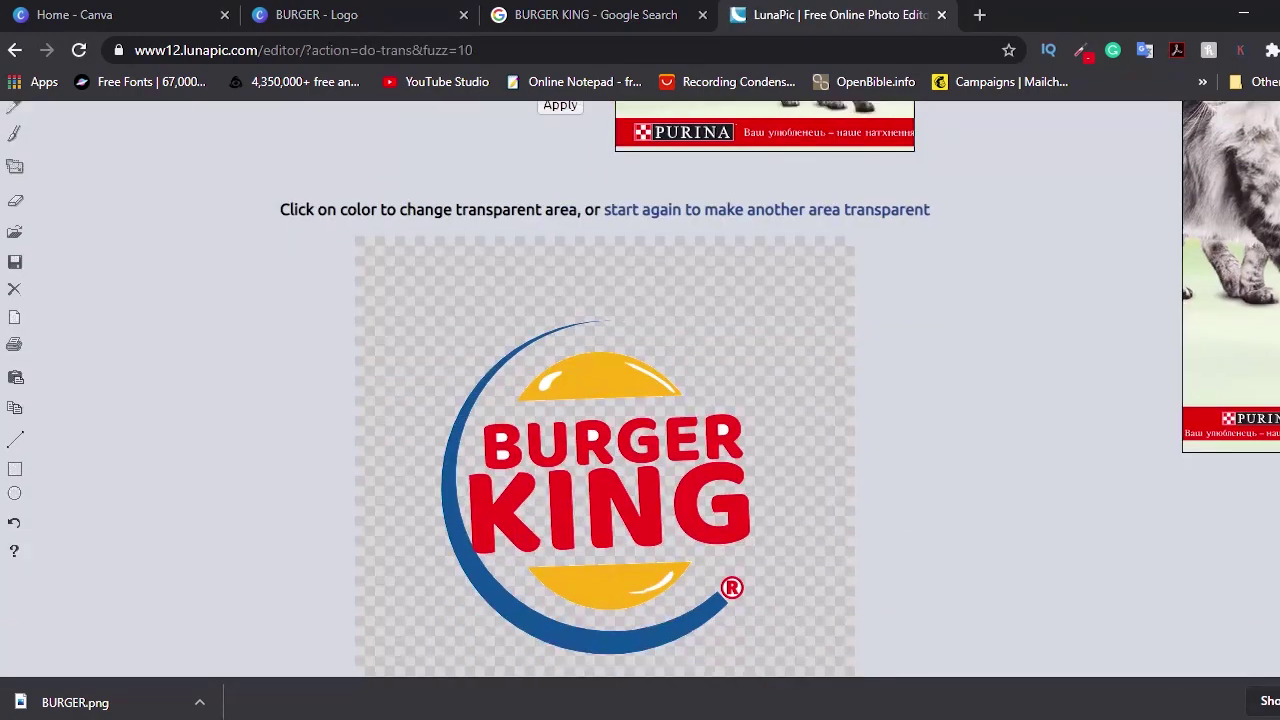